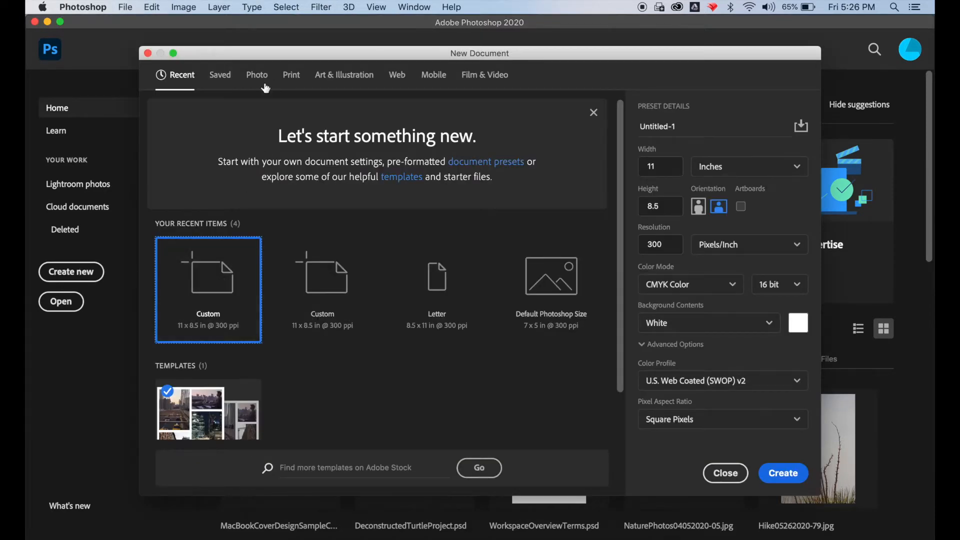
# - Create a new print document from the Letter preset in landscape orientation, 11 x 8.5 in, with CMYK Color mode
pyautogui.click(294, 83)
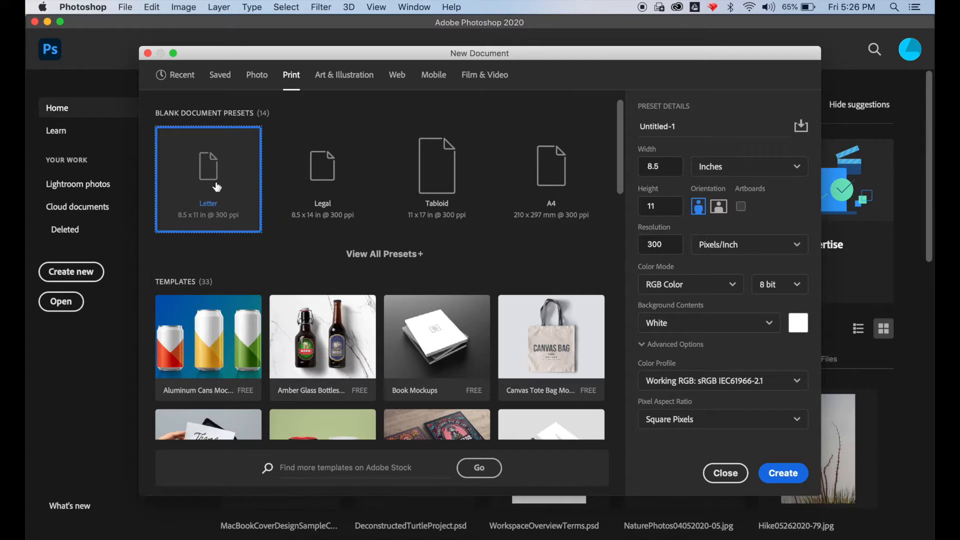
pyautogui.click(719, 208)
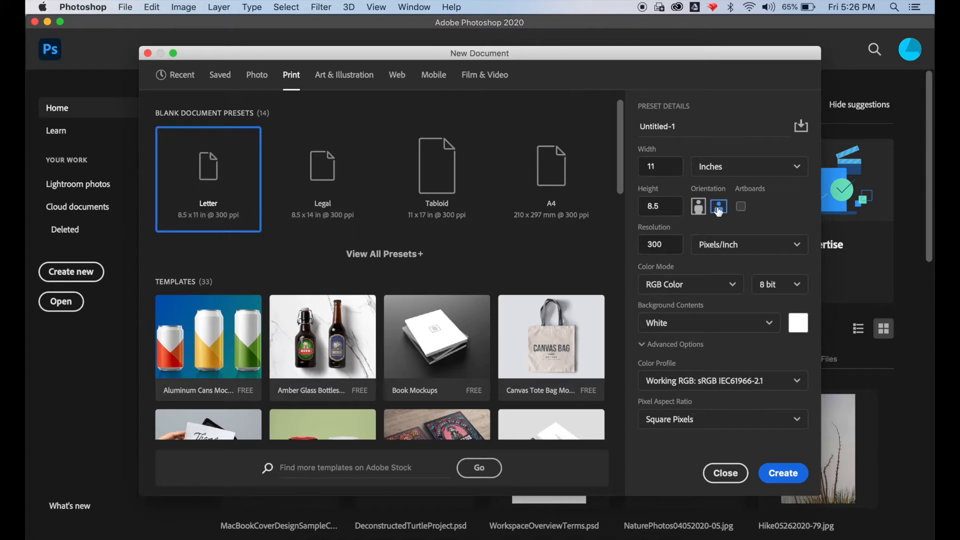
pyautogui.click(711, 283)
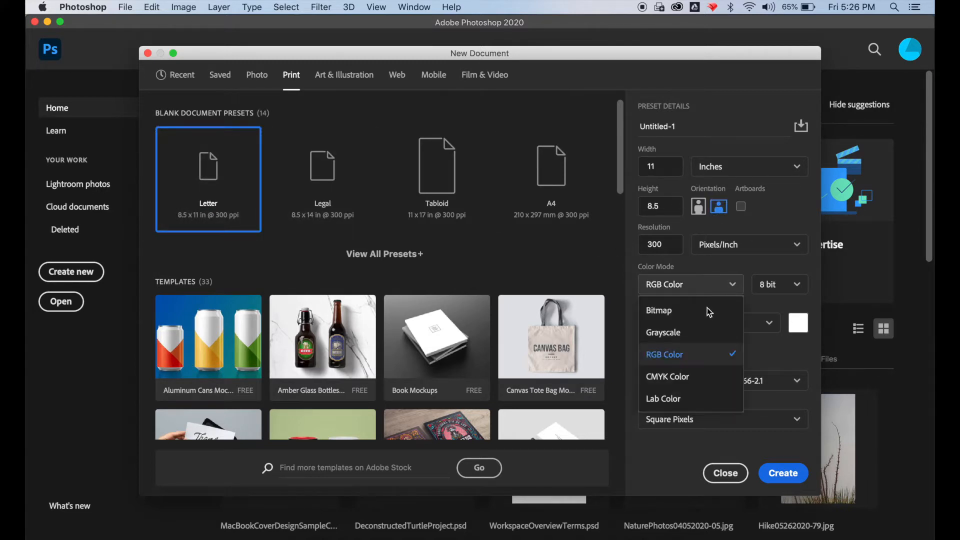
pyautogui.click(693, 376)
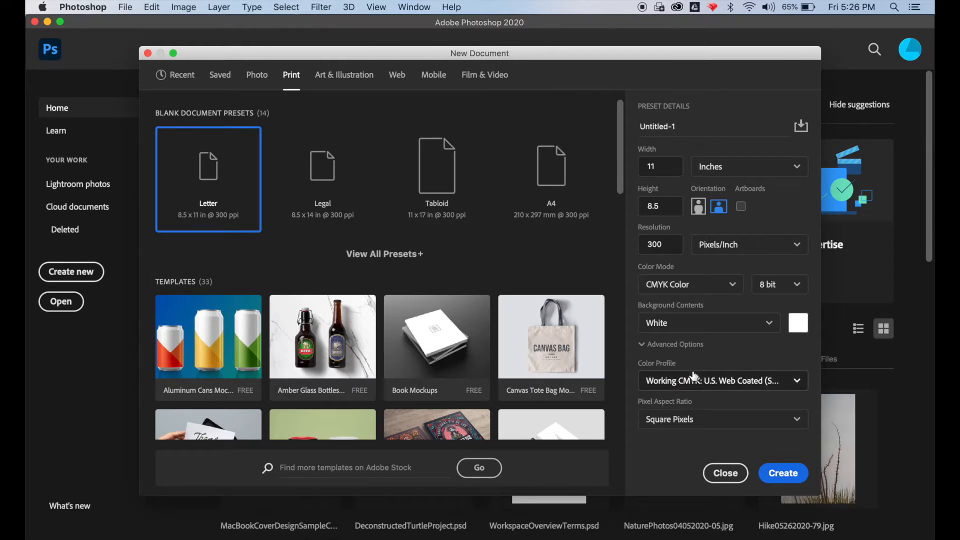
pyautogui.click(775, 473)
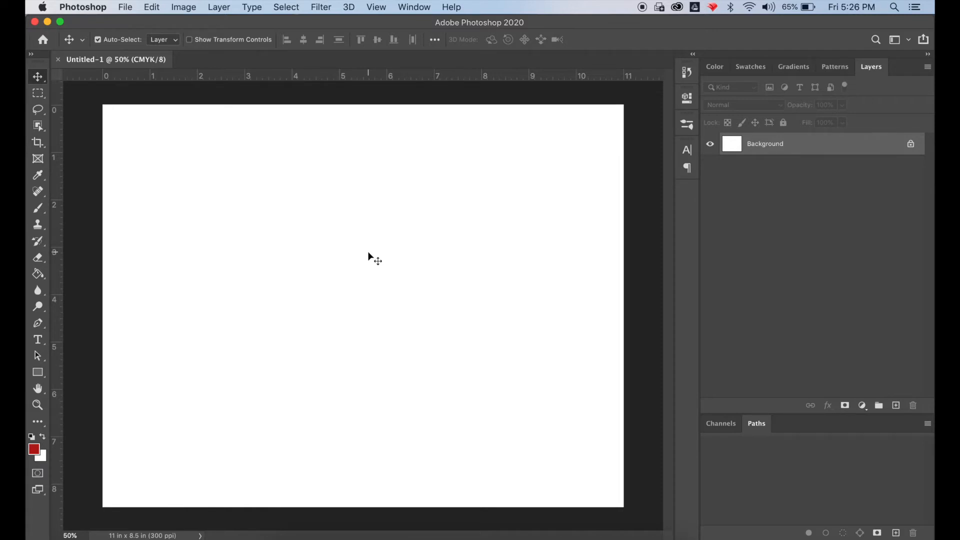
# - Place ArizonaEditedPhotos-34.jpg from the Cover Design folder on the Desktop as an embedded image
pyautogui.click(125, 7)
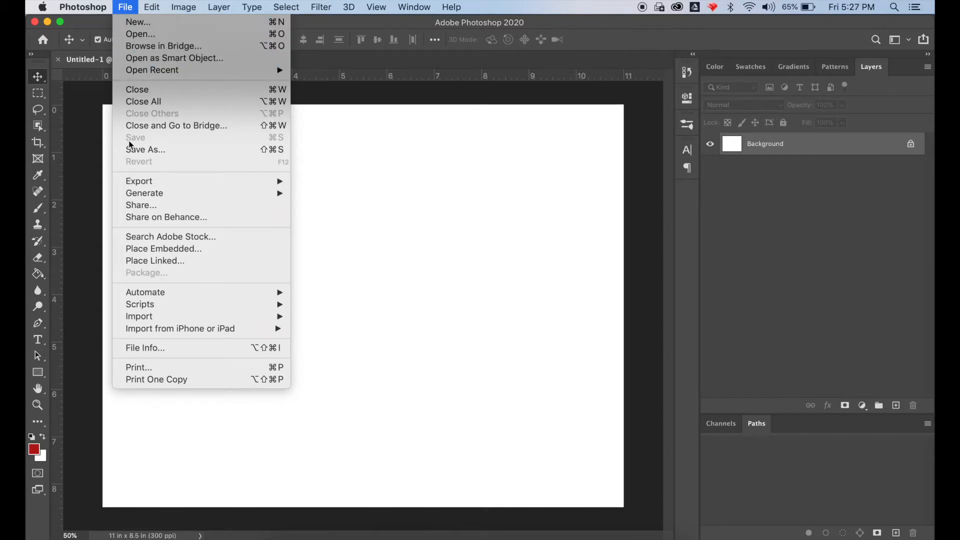
pyautogui.click(150, 248)
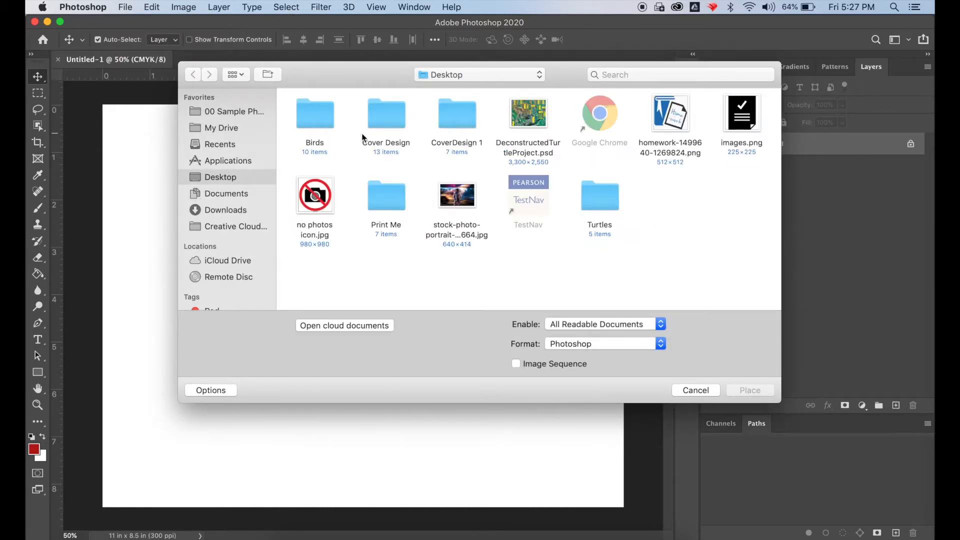
pyautogui.click(379, 128)
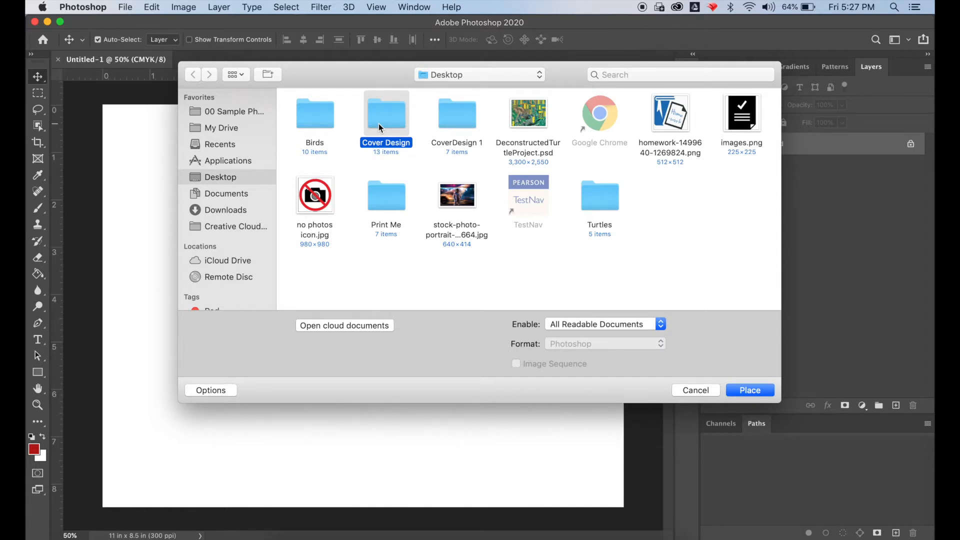
pyautogui.doubleClick(378, 127)
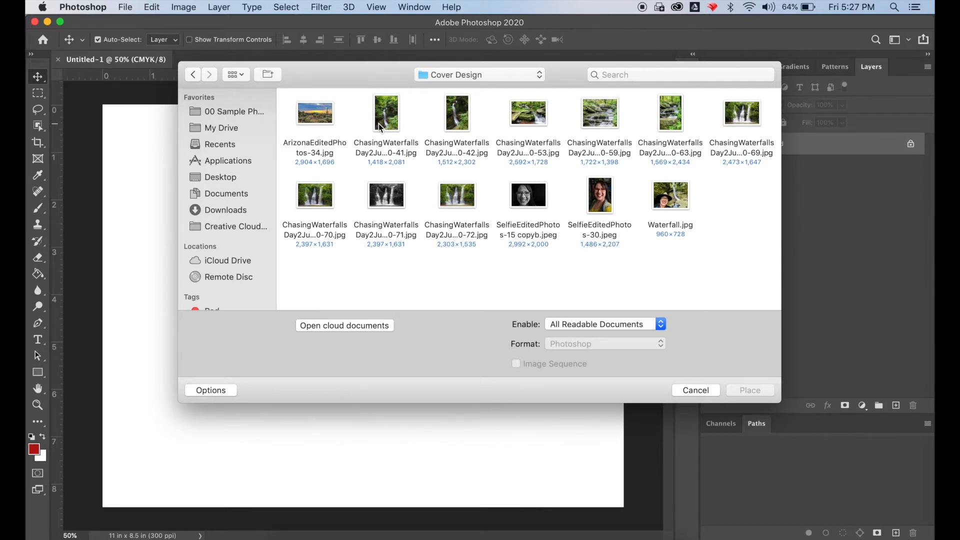
pyautogui.click(322, 126)
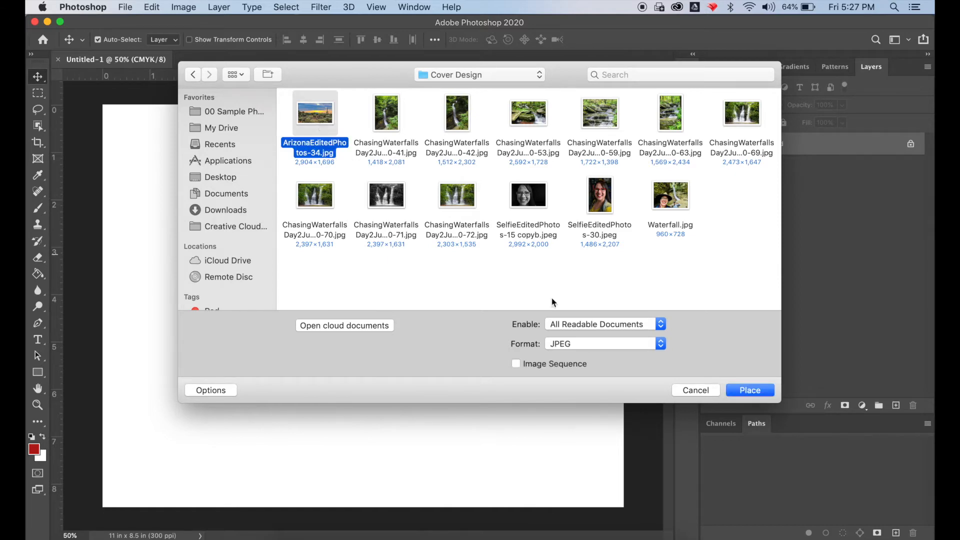
pyautogui.click(745, 392)
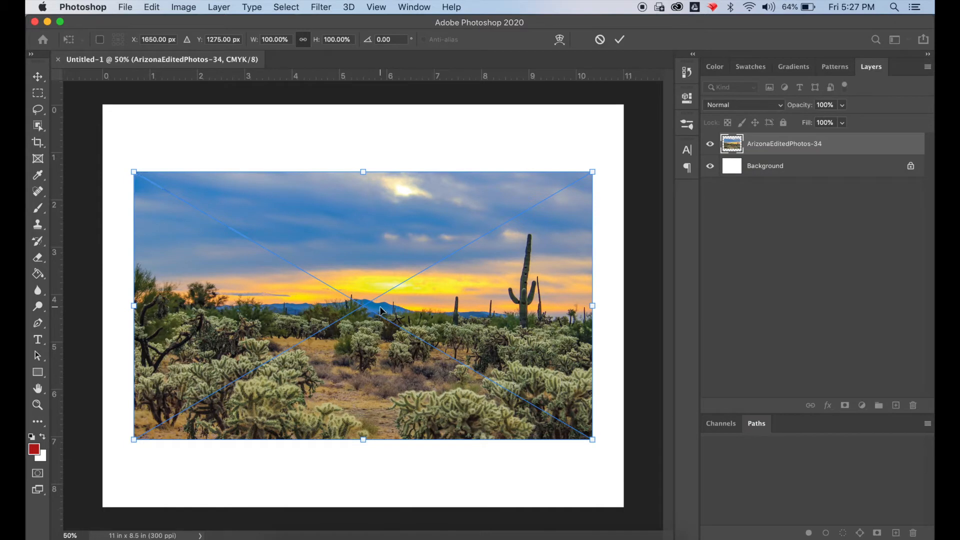
# - Enlarge the desert photo past both sides of the page, move it down over the page's lower edge, and commit the transform
pyautogui.moveTo(134, 172); pyautogui.dragTo(97, 152)
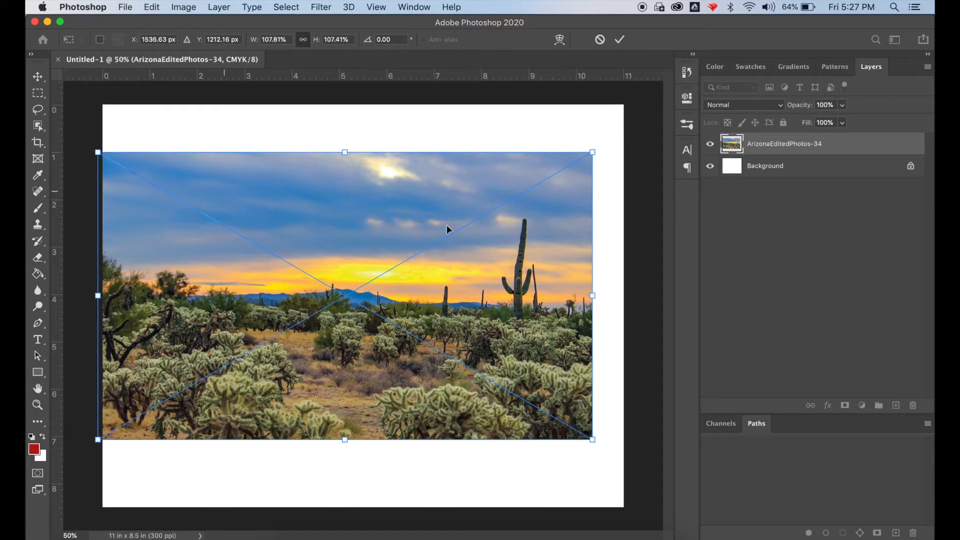
pyautogui.moveTo(593, 152); pyautogui.dragTo(645, 102)
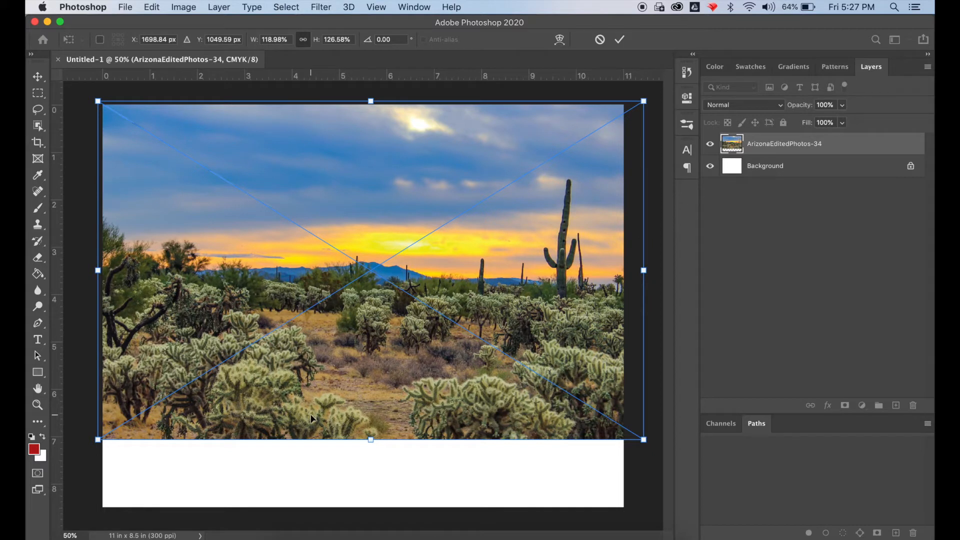
pyautogui.moveTo(98, 441); pyautogui.dragTo(93, 443)
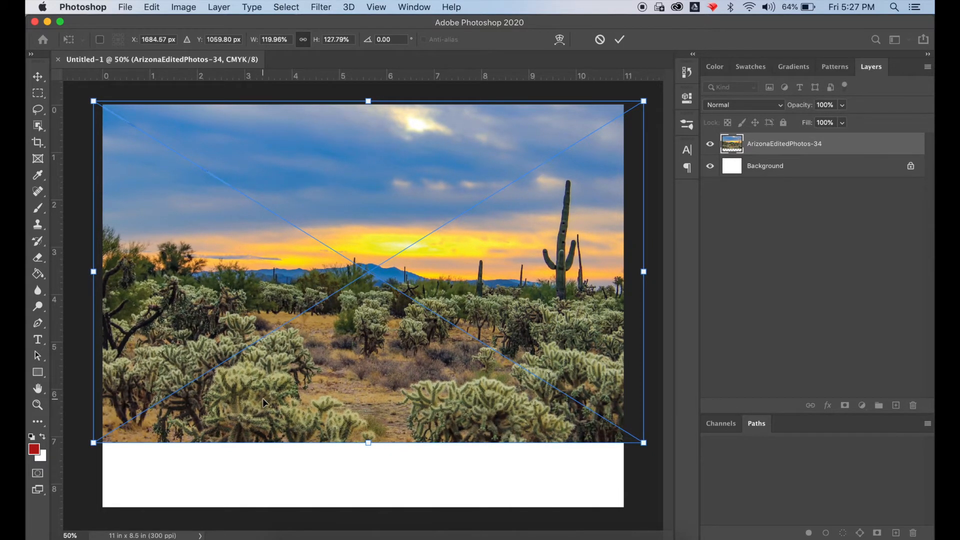
pyautogui.moveTo(262, 398); pyautogui.dragTo(256, 492)
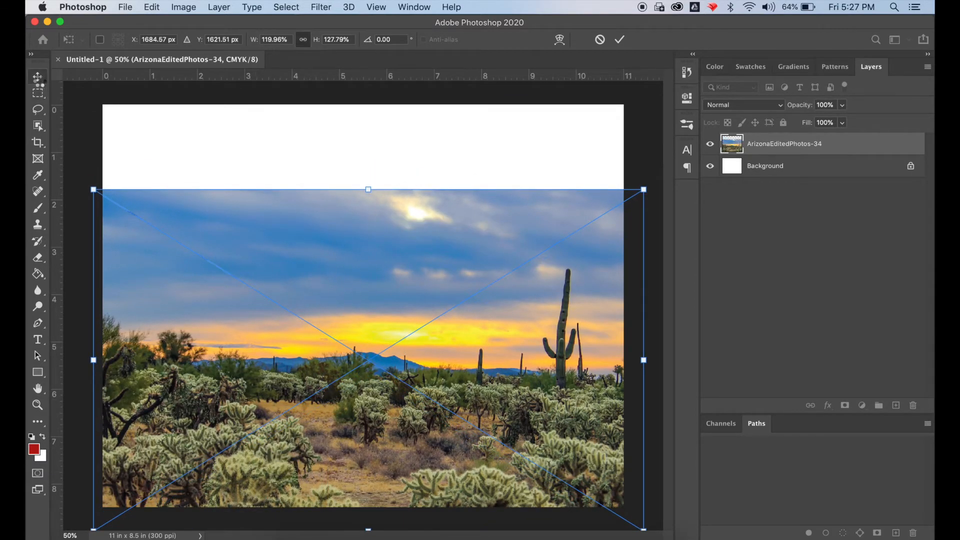
pyautogui.click(39, 79)
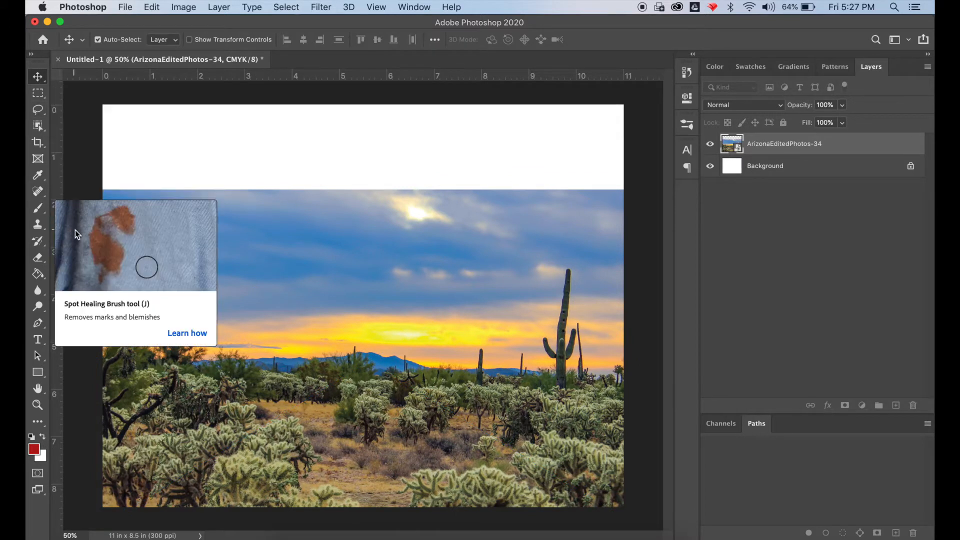
# - Add a vertical guide at about 5.5 in and a horizontal guide at about 4.3 in, crossing near the page centre
pyautogui.moveTo(59, 160); pyautogui.dragTo(363, 133)
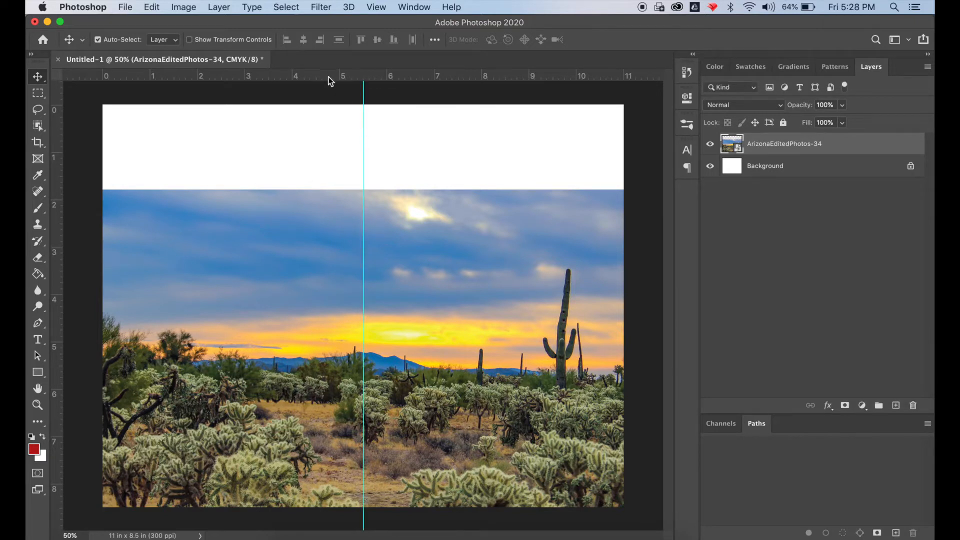
pyautogui.moveTo(328, 76); pyautogui.dragTo(300, 318)
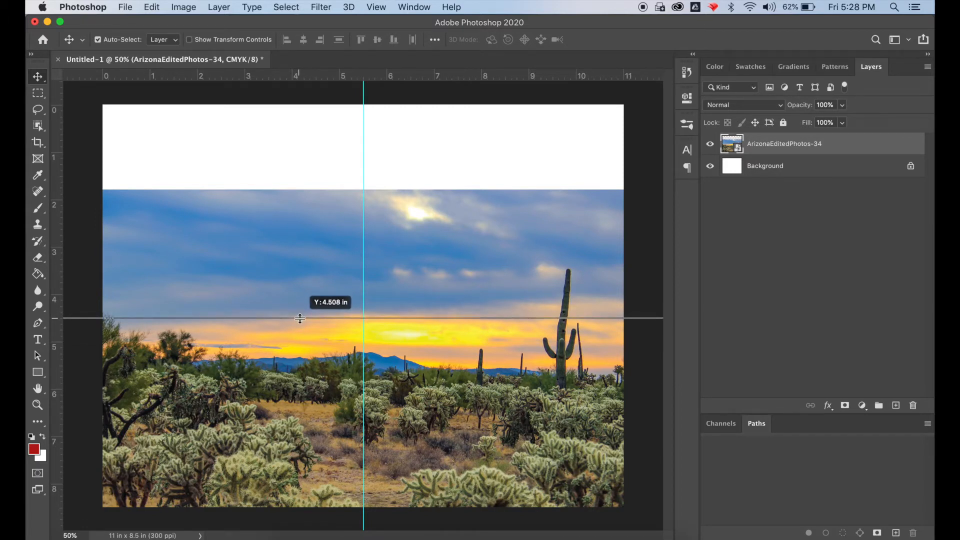
pyautogui.moveTo(300, 318); pyautogui.dragTo(299, 308)
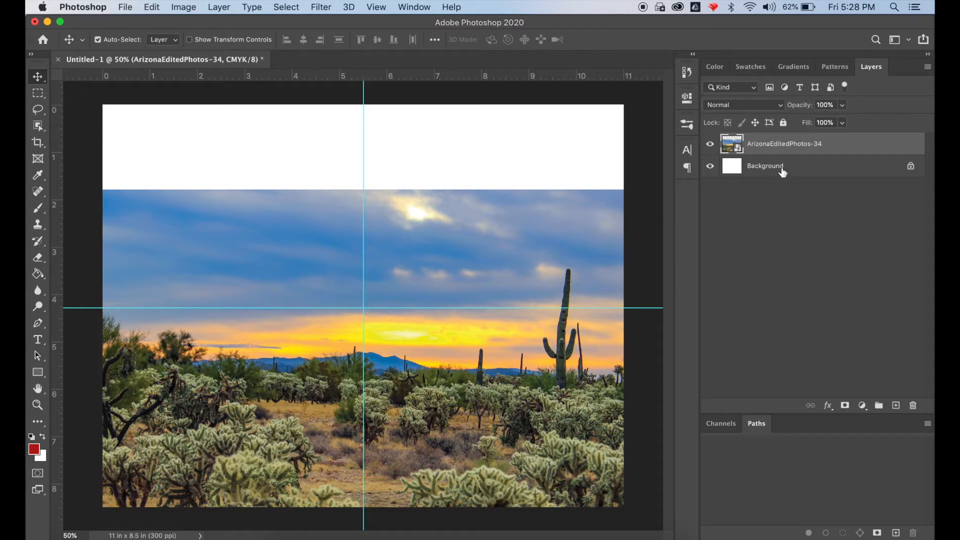
# - Rasterize the ArizonaEditedPhotos-34 layer and activate the Patch Tool
pyautogui.rightClick(838, 148)
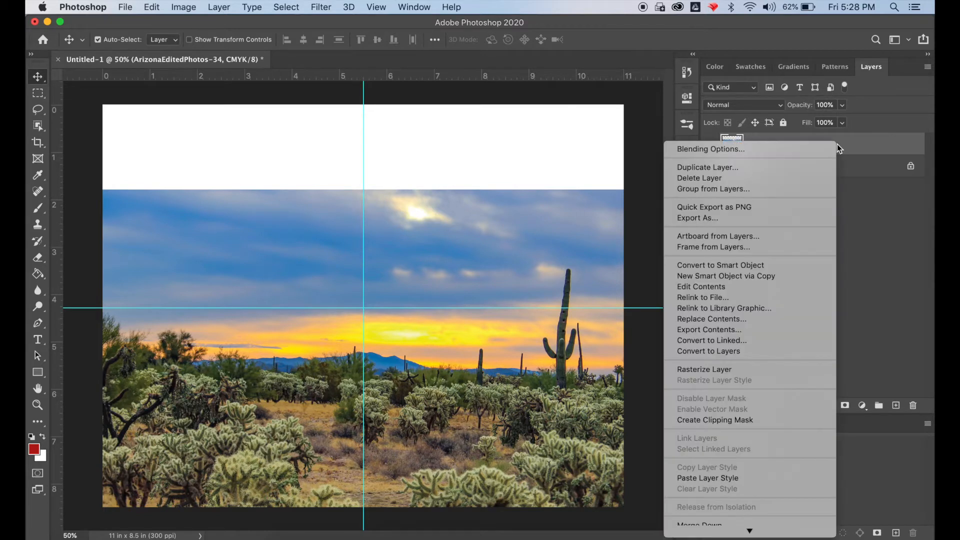
pyautogui.click(745, 371)
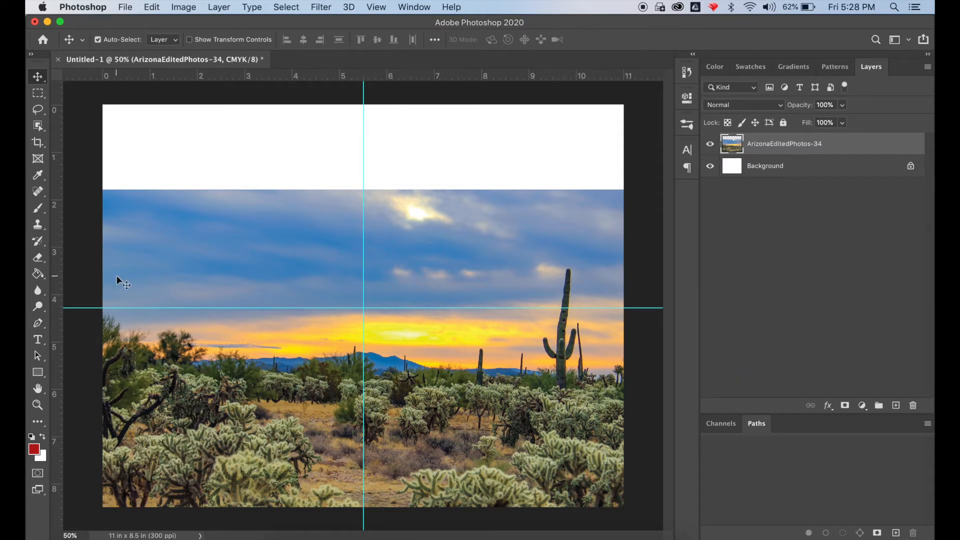
pyautogui.click(40, 195)
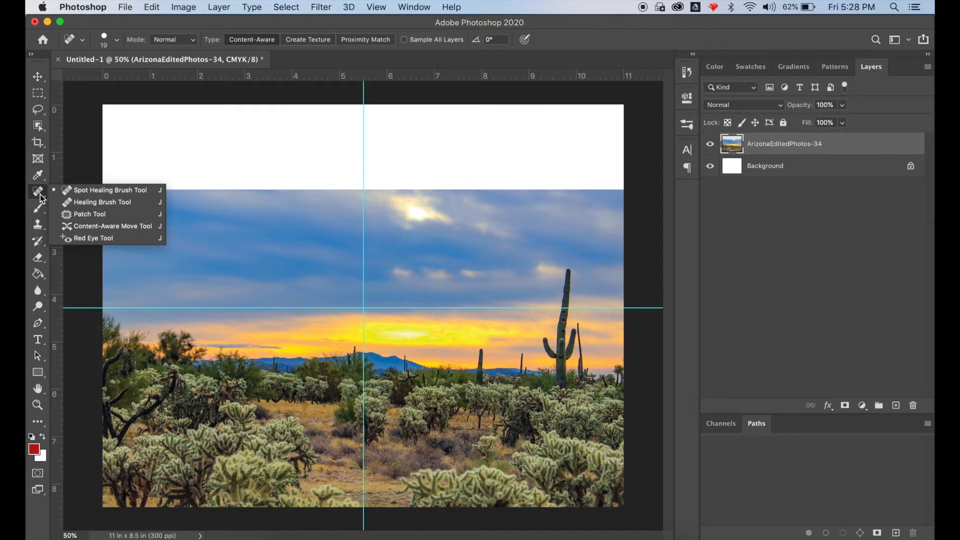
pyautogui.click(83, 214)
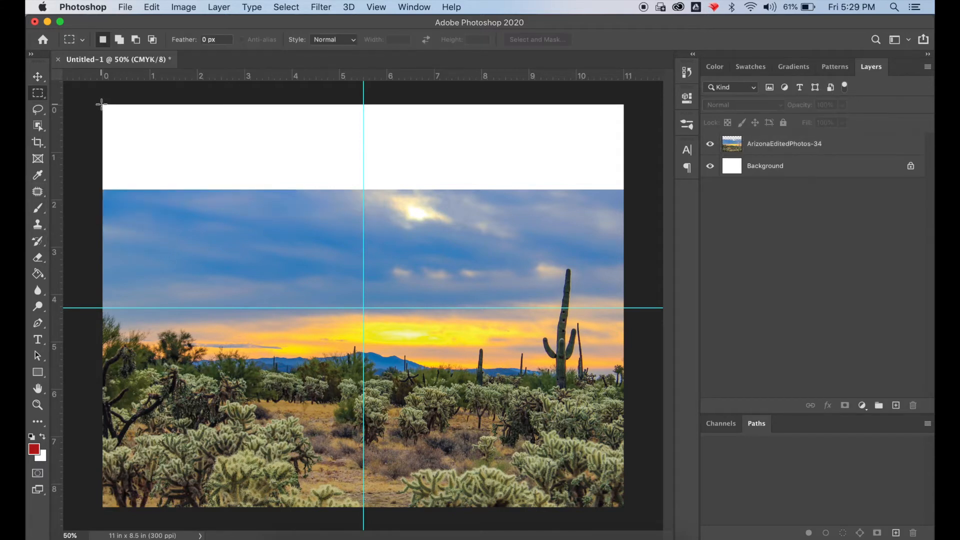
# - Select a full-width rectangle from the page's top edge down into the sky, about 2.4 in high, and add a new layer
pyautogui.moveTo(101, 104); pyautogui.dragTo(625, 219)
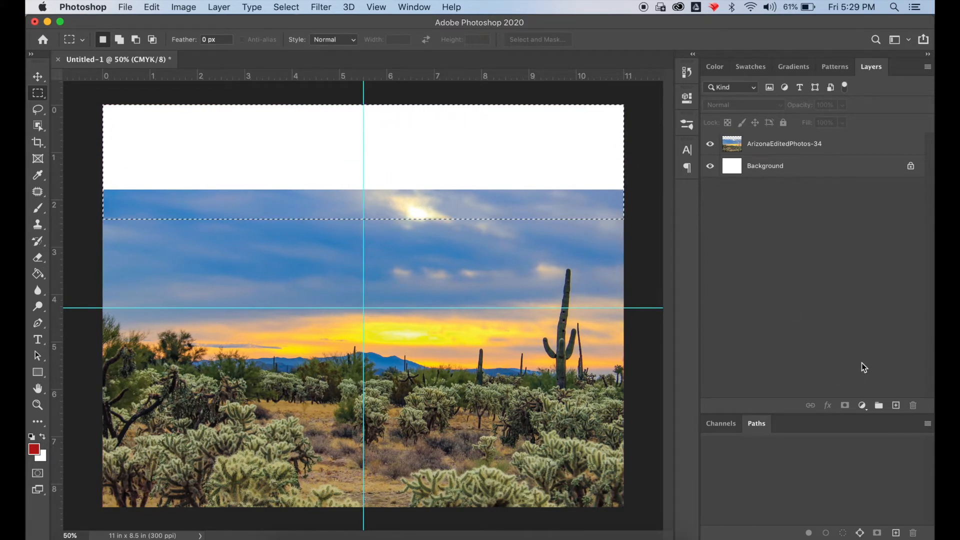
pyautogui.click(895, 406)
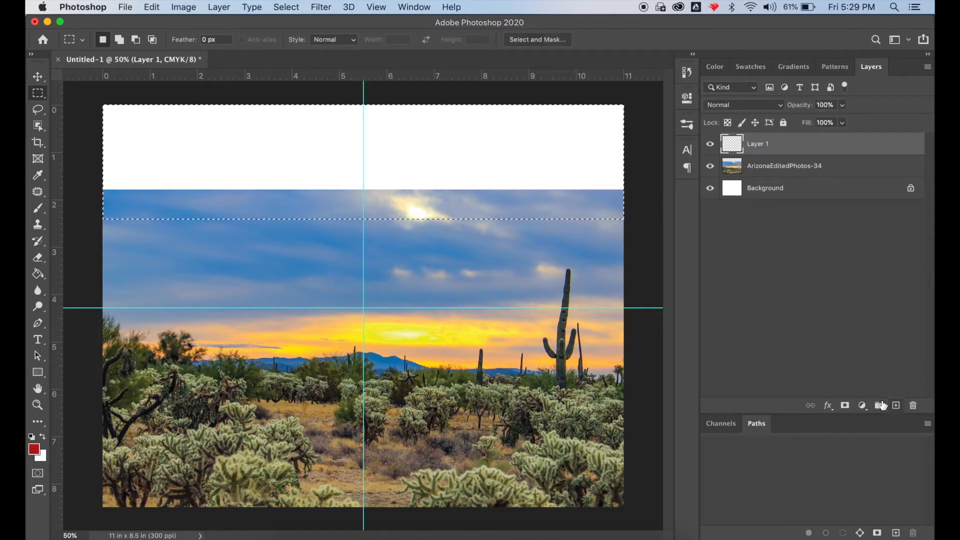
# - Sample the blue at the upper left of the photo's sky as the foreground color with the Eyedropper
pyautogui.click(34, 450)
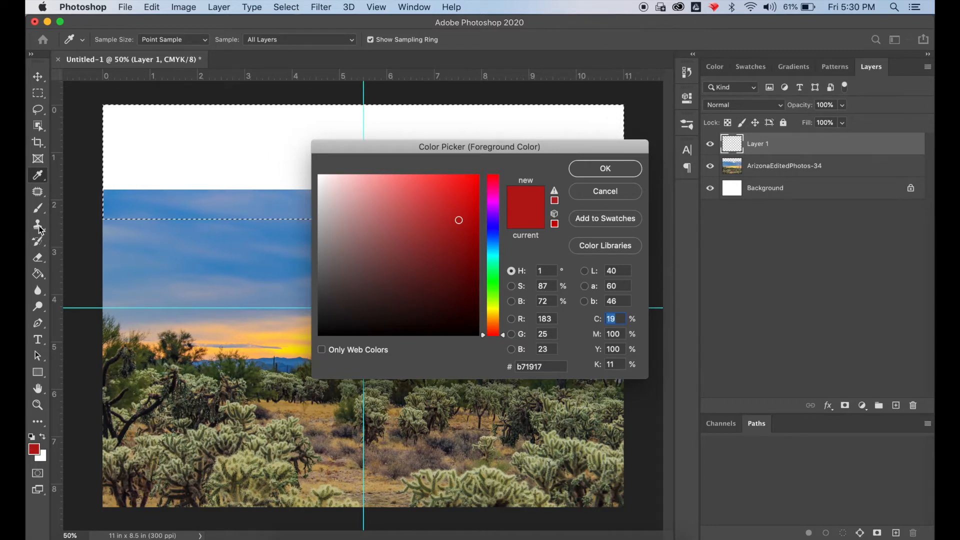
pyautogui.click(625, 192)
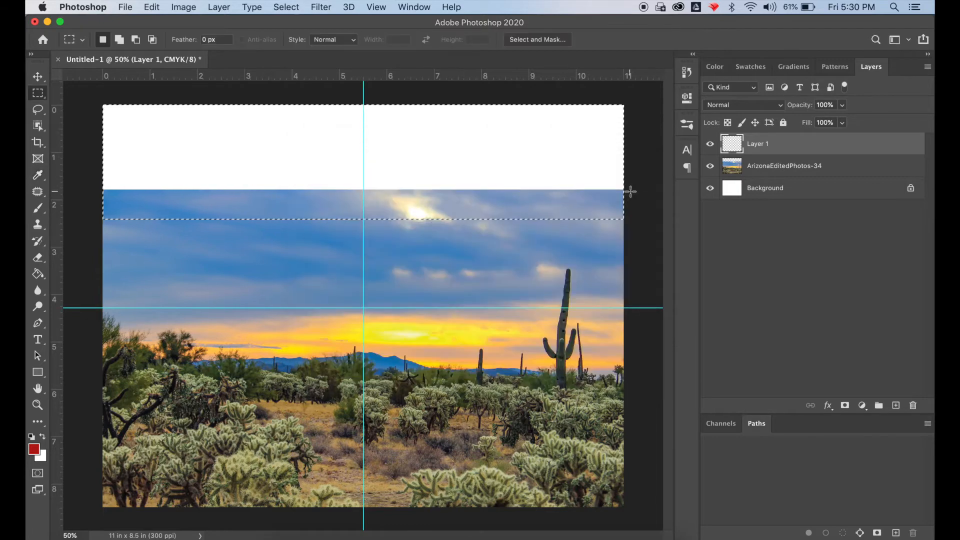
pyautogui.press('i')
pyautogui.click(119, 201)
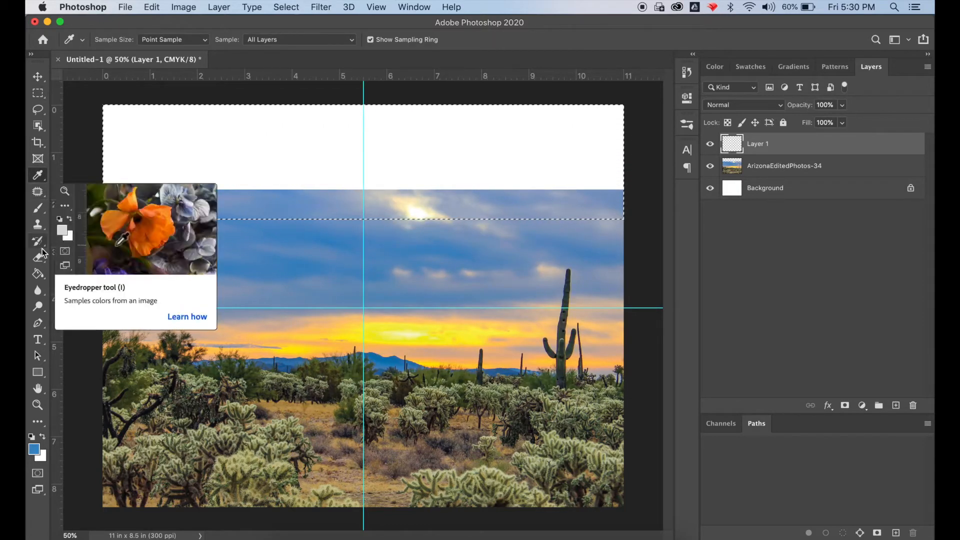
# - Fill the selected strip on Layer 1 with the sampled blue using the Paint Bucket, and deselect it
pyautogui.click(38, 273)
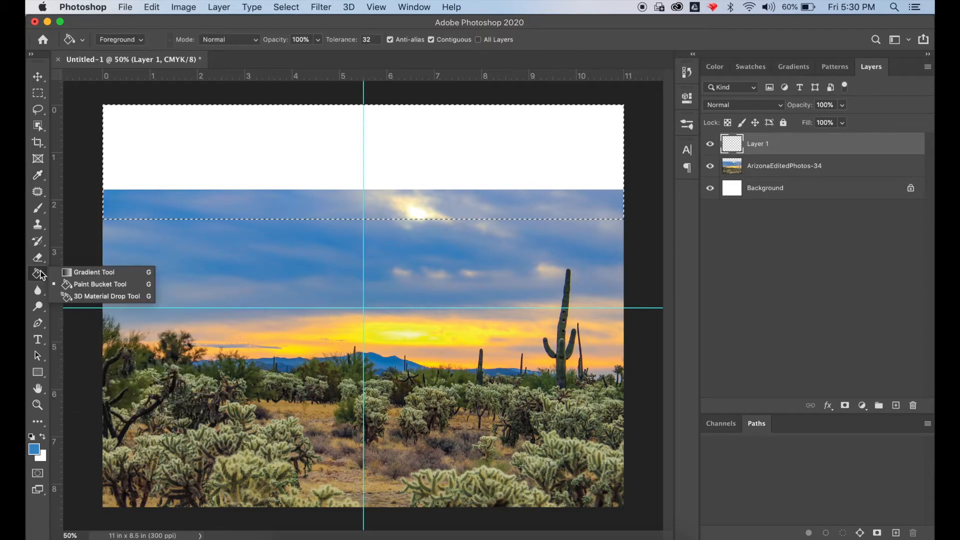
pyautogui.click(74, 279)
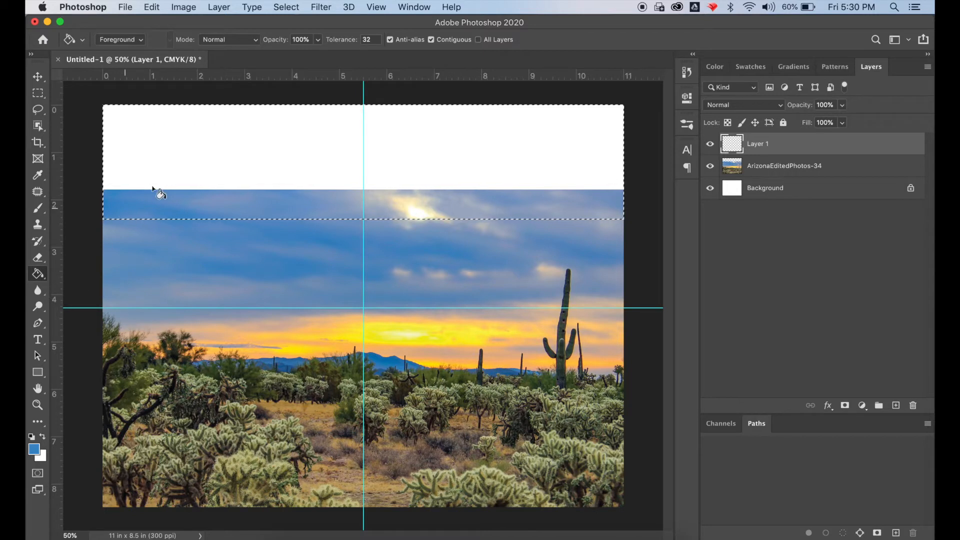
pyautogui.click(180, 136)
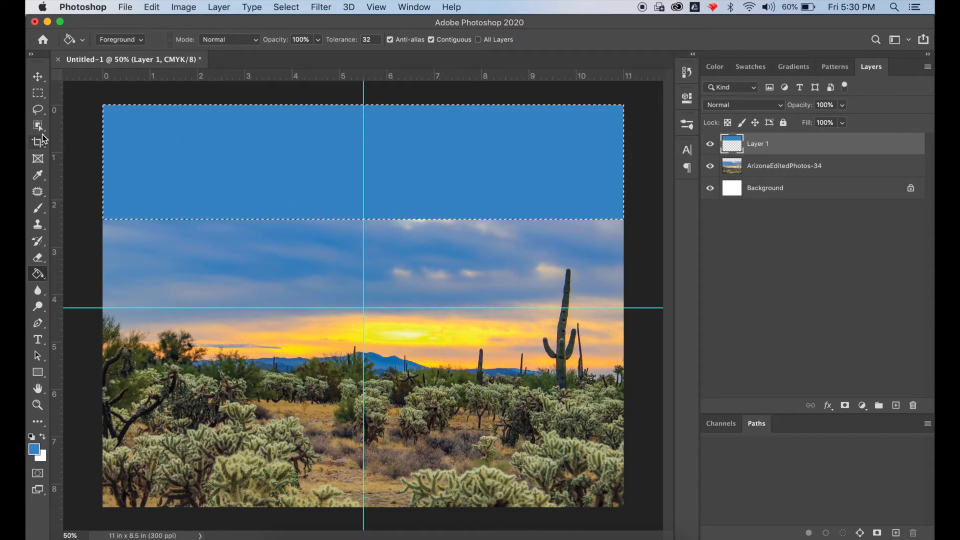
pyautogui.click(38, 93)
pyautogui.click(83, 195)
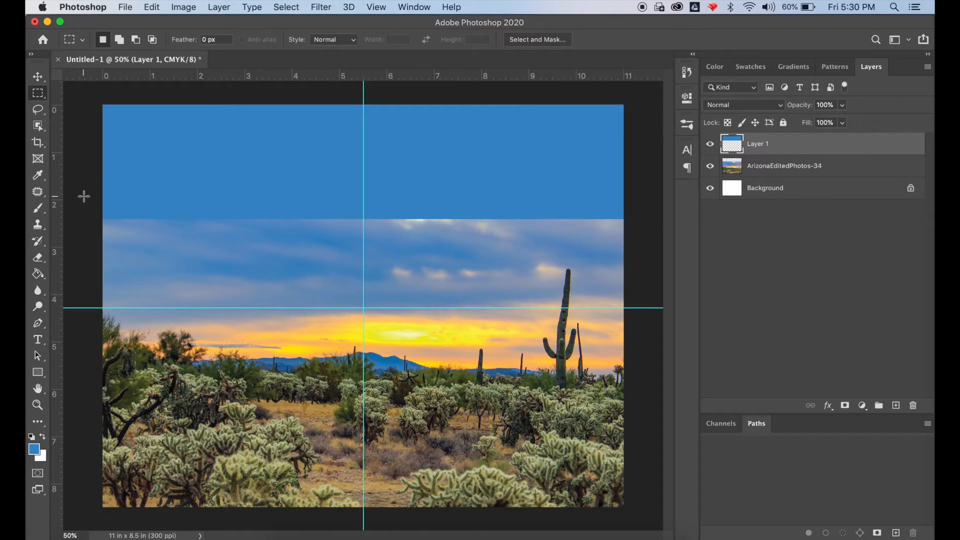
# - Create a paragraph text box spanning the blue strip, clear its placeholder text, and set the text color to near-white f6fafc
pyautogui.press('t')
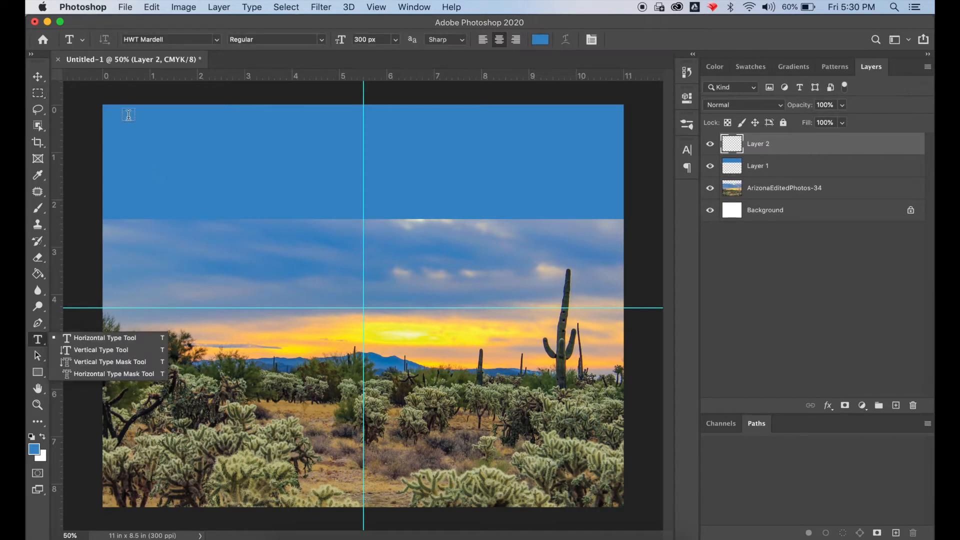
pyautogui.moveTo(134, 112); pyautogui.dragTo(592, 219)
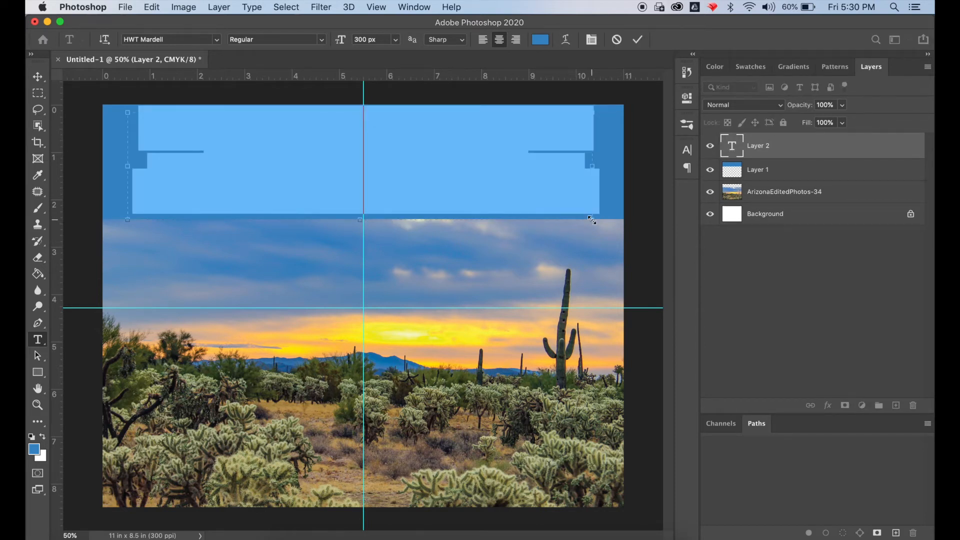
pyautogui.press('BackSpace')
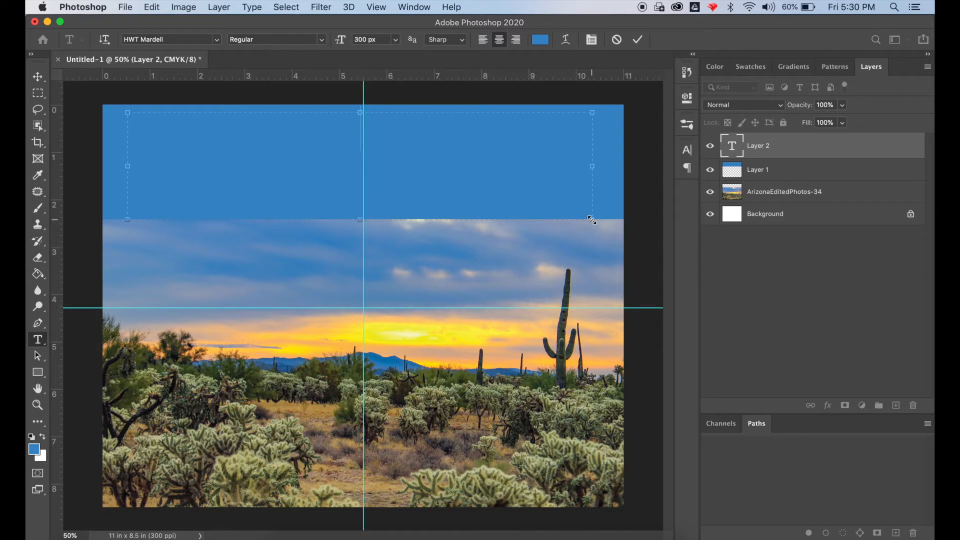
pyautogui.click(540, 40)
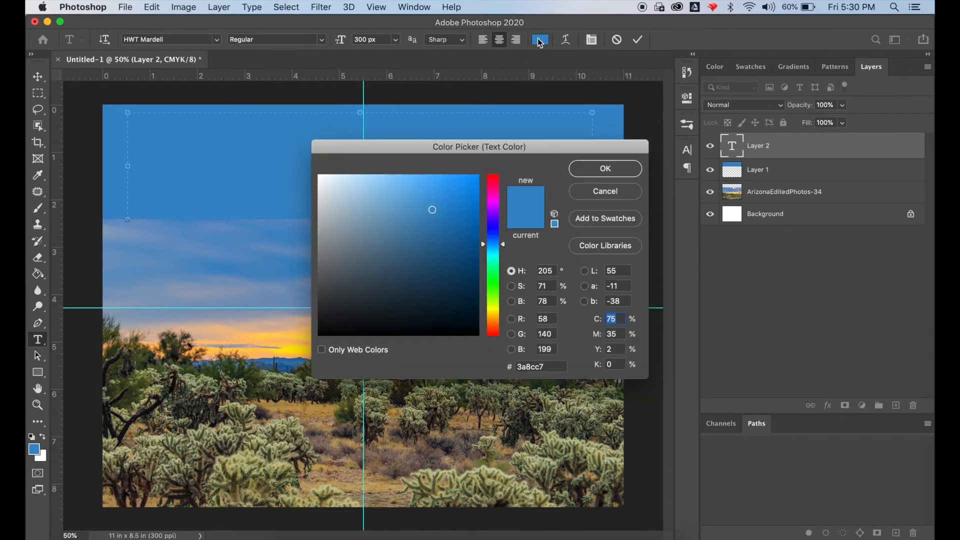
pyautogui.click(321, 176)
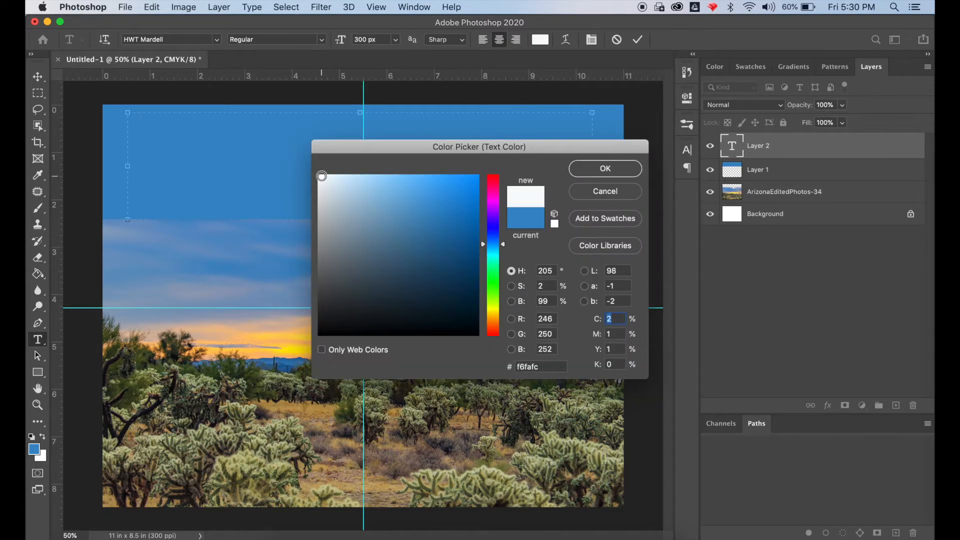
pyautogui.click(619, 170)
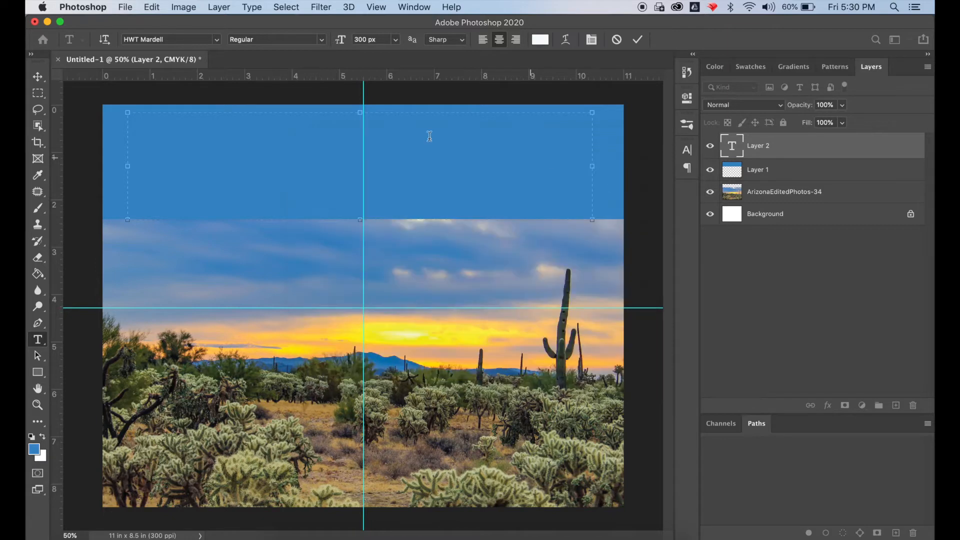
# - Set the text font to Fairwater Deco Serif and enter the person's title and surname in the text box
pyautogui.click(217, 40)
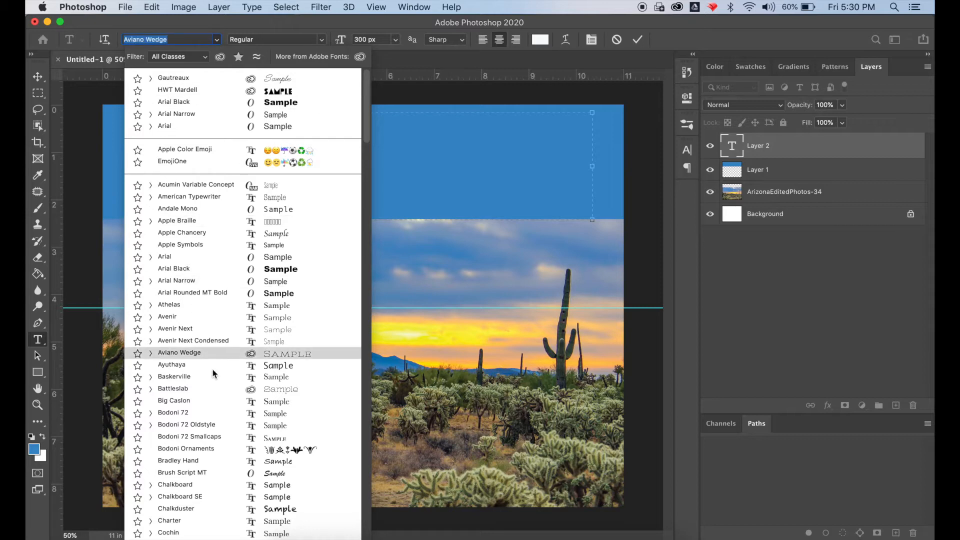
pyautogui.click(207, 450)
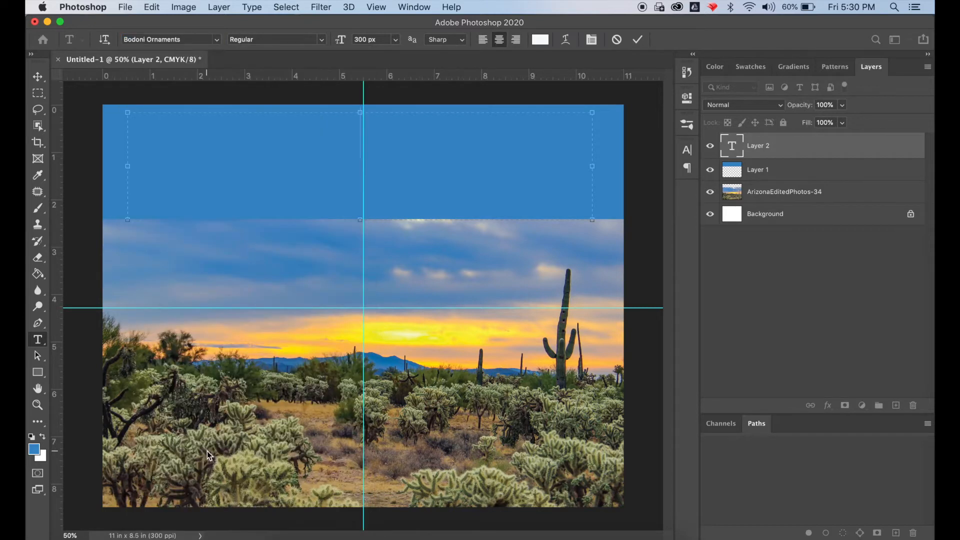
pyautogui.click(217, 39)
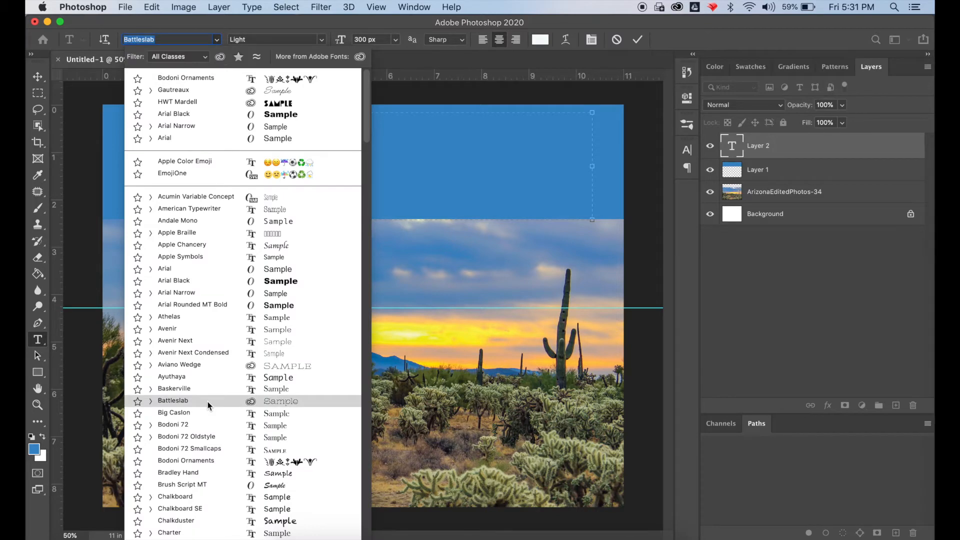
pyautogui.scroll(-1, 208, 401)
pyautogui.scroll(-8, 208, 404)
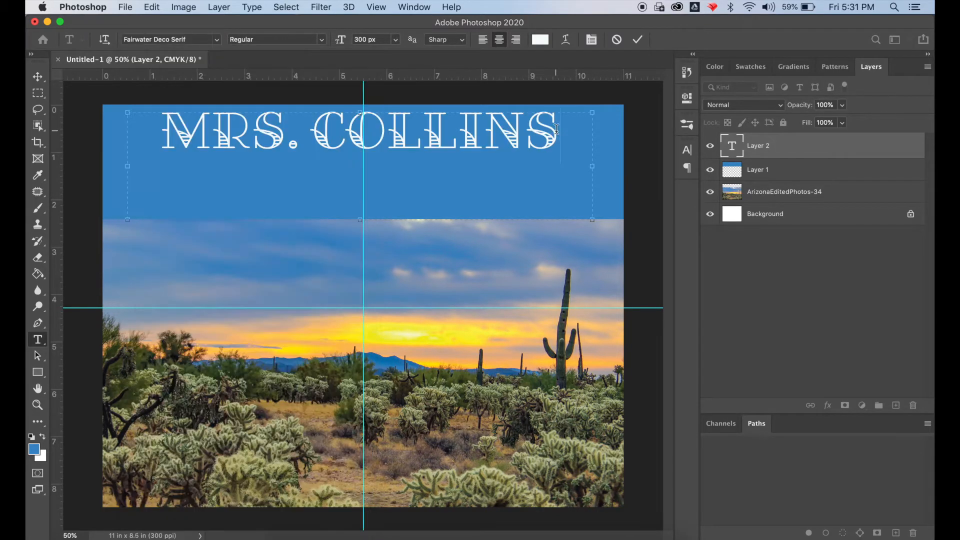
# - Select all of the name text and set its font size to 700 px
pyautogui.moveTo(557, 129); pyautogui.dragTo(106, 145)
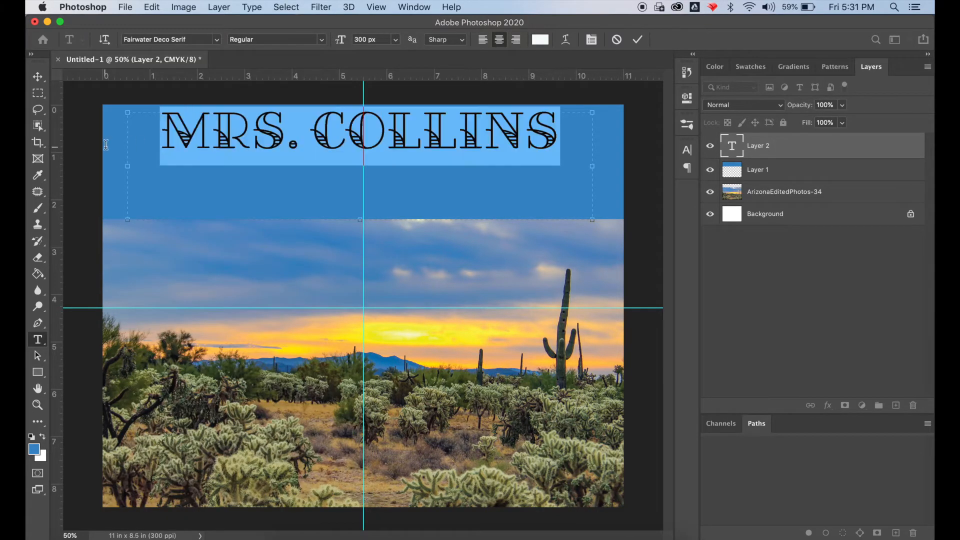
pyautogui.click(360, 41)
pyautogui.click(363, 39)
pyautogui.doubleClick(365, 39)
pyautogui.write('700')
pyautogui.press('Return')
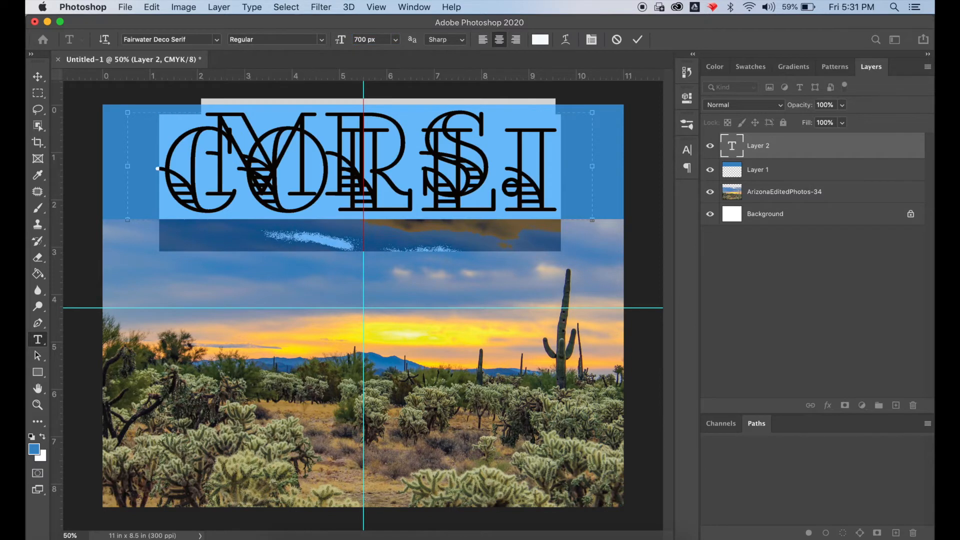
# - Shorten the text to the surname only, fit it on one line across the strip at 650 px, and commit it
pyautogui.write('TLC')
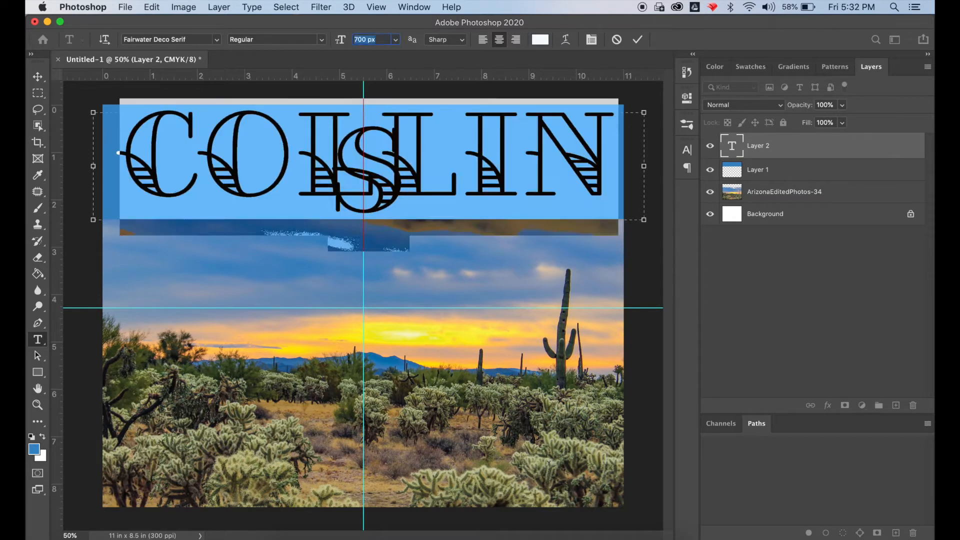
pyautogui.click(687, 149)
pyautogui.click(666, 197)
pyautogui.click(657, 219)
pyautogui.click(549, 184)
pyautogui.click(37, 77)
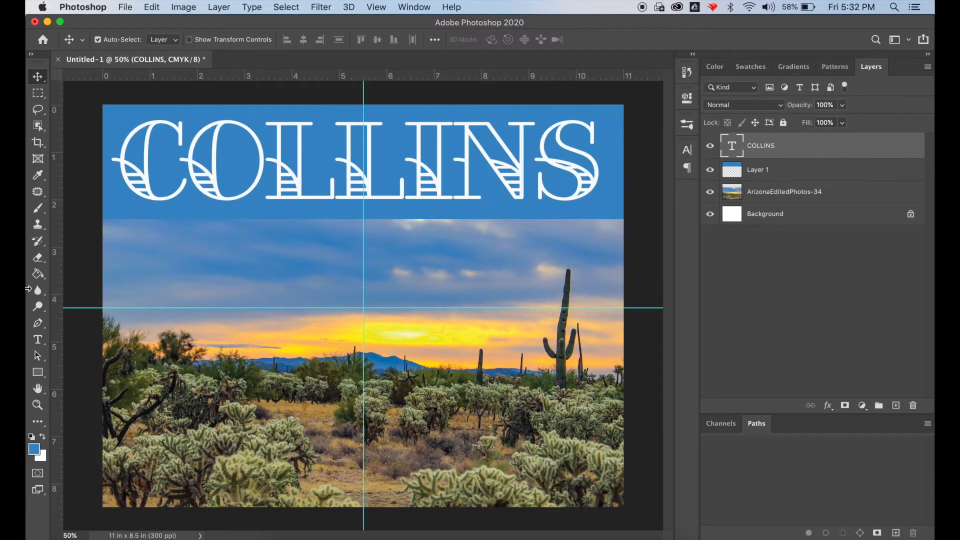
# - Sample an orange from the sunset near the horizon, fill the full-width strip on Layer 1 with it, and deselect
pyautogui.click(758, 169)
pyautogui.click(38, 175)
pyautogui.click(443, 358)
pyautogui.click(34, 449)
pyautogui.click(605, 167)
pyautogui.click(38, 93)
pyautogui.moveTo(623, 220); pyautogui.dragTo(102, 105)
pyautogui.hotkey('alt', 'BackSpace')
pyautogui.press('super+d')
# - Save the document in Photoshop format as MacBookCoverDesignv2.psd on the Desktop
pyautogui.click(123, 7)
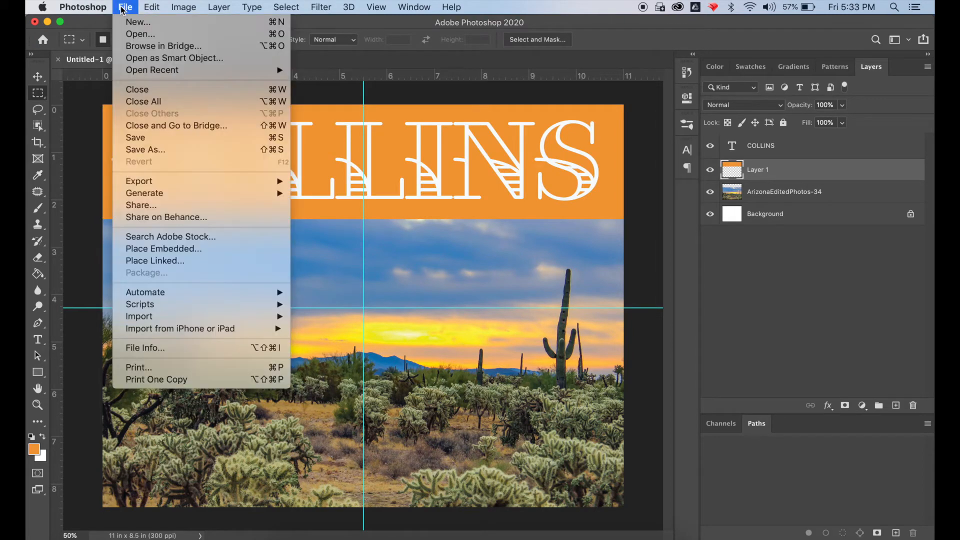
pyautogui.click(150, 148)
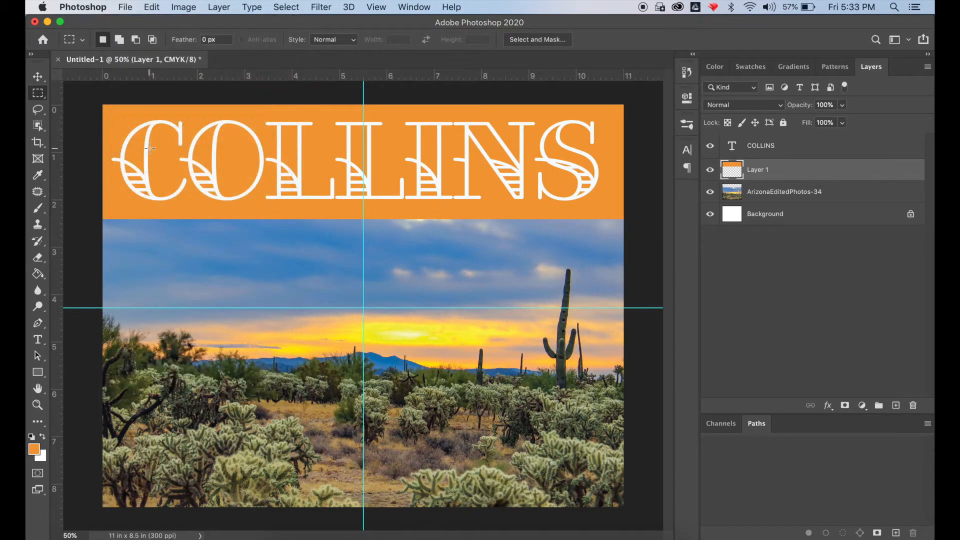
pyautogui.write('MAC')
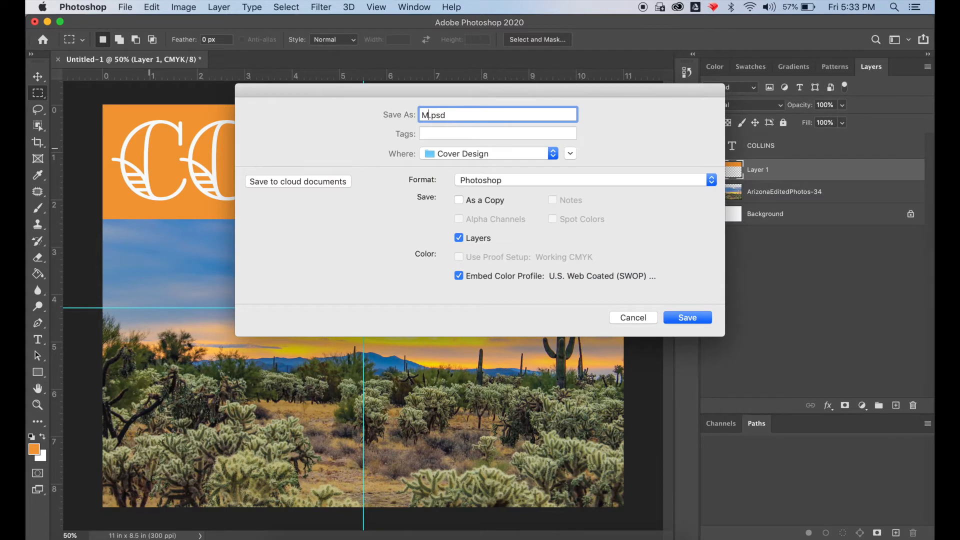
pyautogui.press('BackSpace')
pyautogui.press('BackSpace')
pyautogui.write('acBookCoverDesignv2')
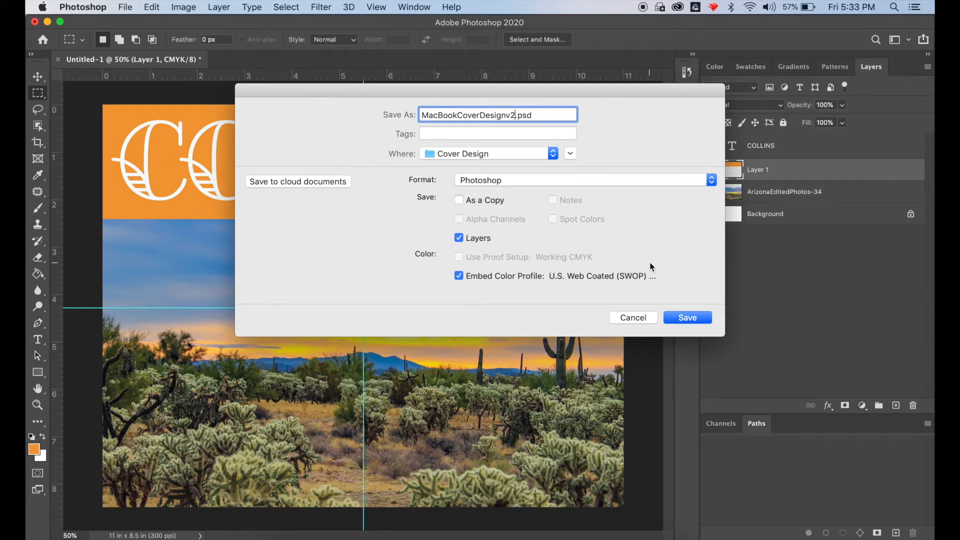
pyautogui.click(553, 155)
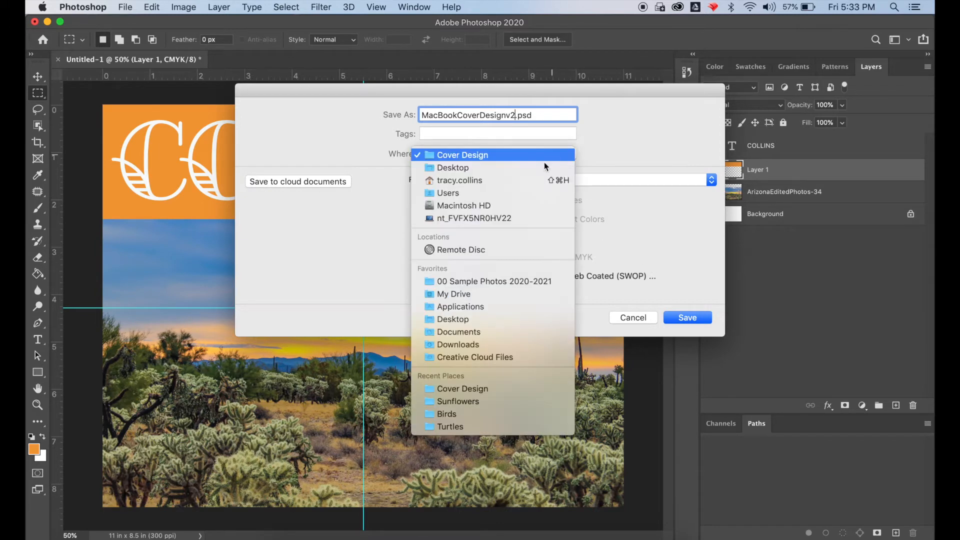
pyautogui.click(539, 167)
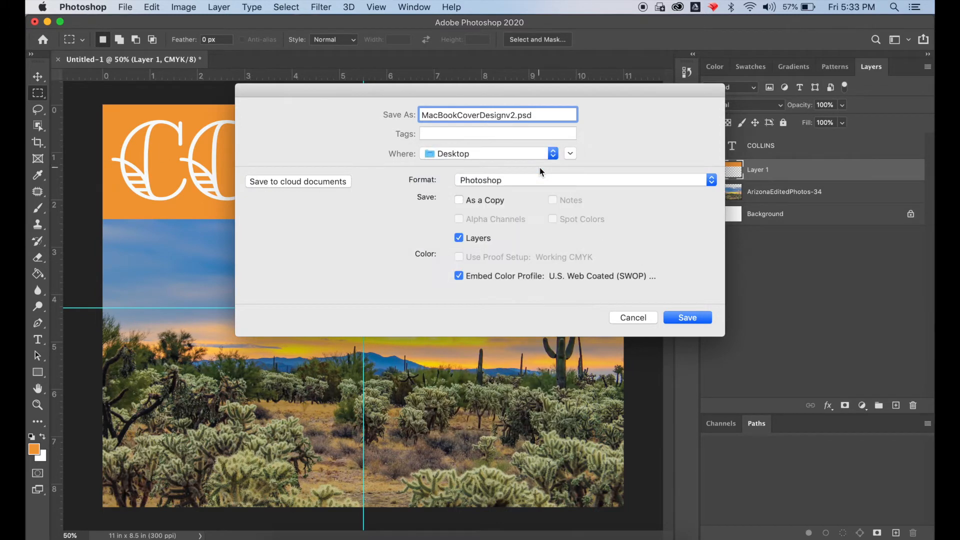
pyautogui.click(692, 316)
pyautogui.click(634, 225)
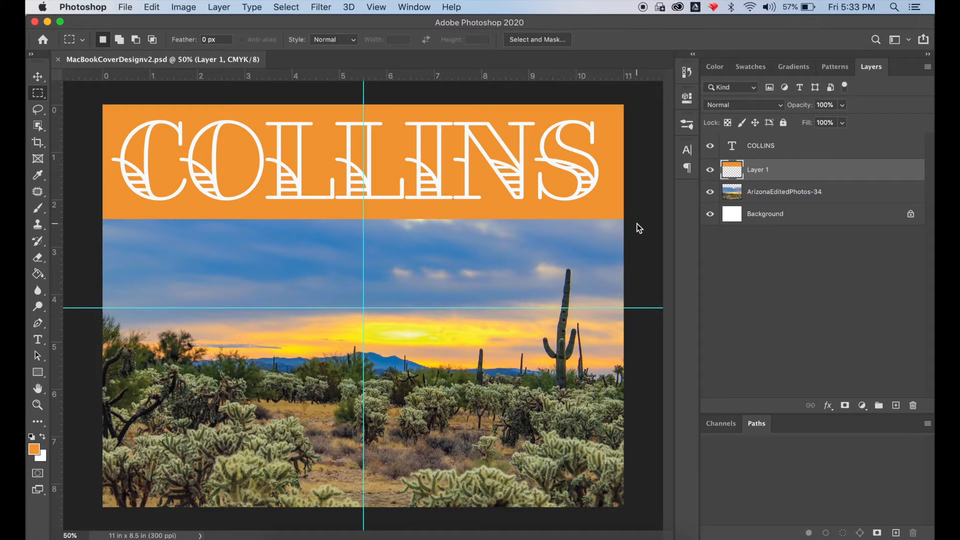
# - Clear all guides and nudge the surname text slightly to the right with the Move tool
pyautogui.click(377, 7)
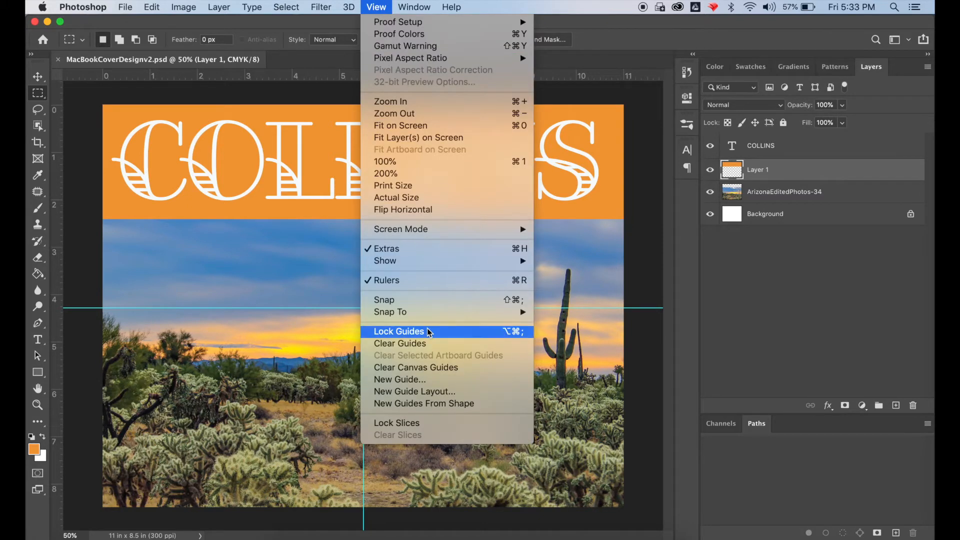
pyautogui.click(428, 343)
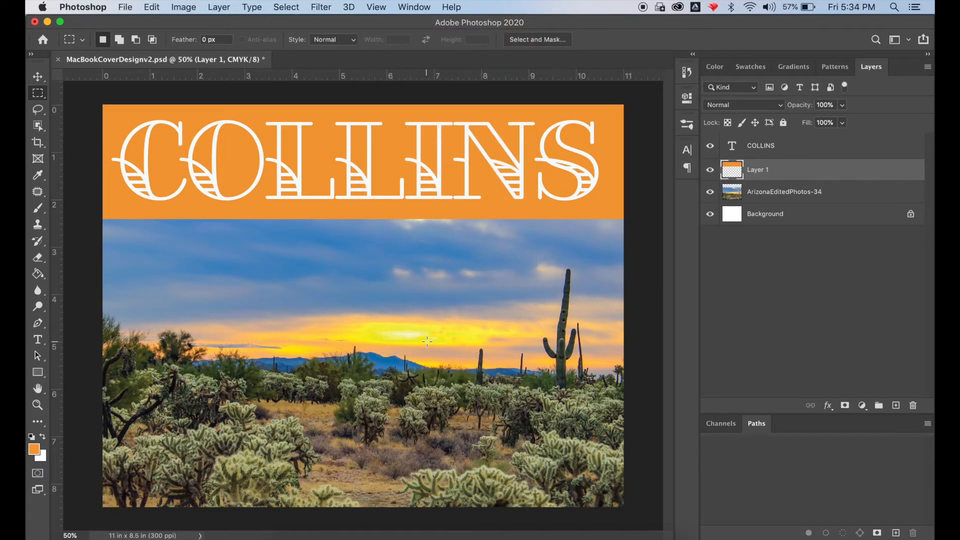
pyautogui.click(39, 76)
pyautogui.moveTo(214, 197); pyautogui.dragTo(221, 198)
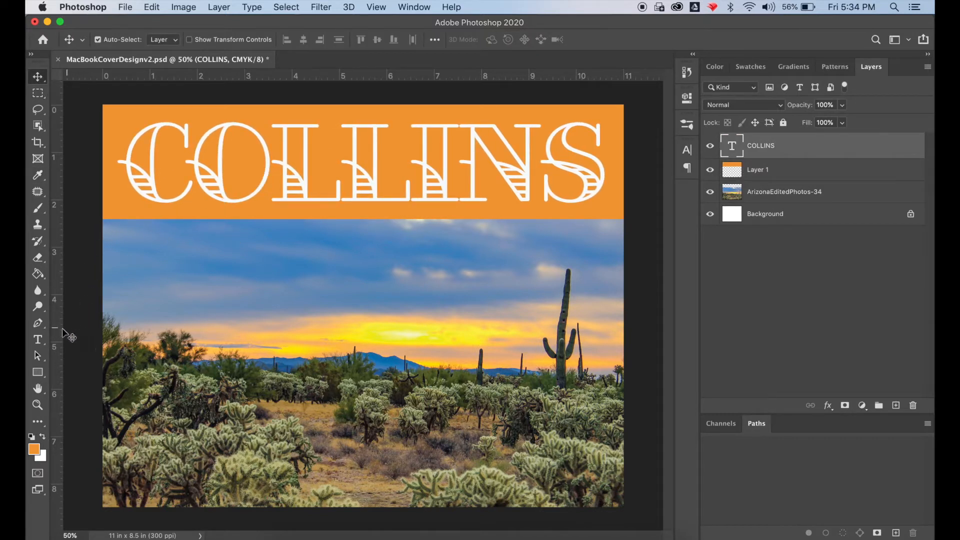
# - Set the surname text's size to 550 px and move it toward the right side of the orange strip
pyautogui.click(37, 340)
pyautogui.click(210, 175)
pyautogui.moveTo(125, 175); pyautogui.dragTo(600, 189)
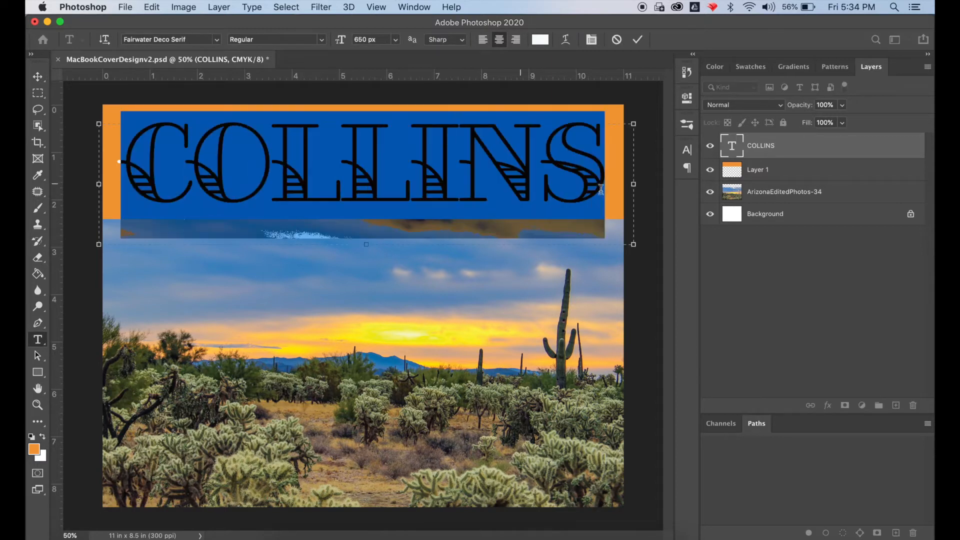
pyautogui.press('BackSpace')
pyautogui.write('0')
pyautogui.press('Return')
pyautogui.click(360, 40)
pyautogui.write('550')
pyautogui.press('Return')
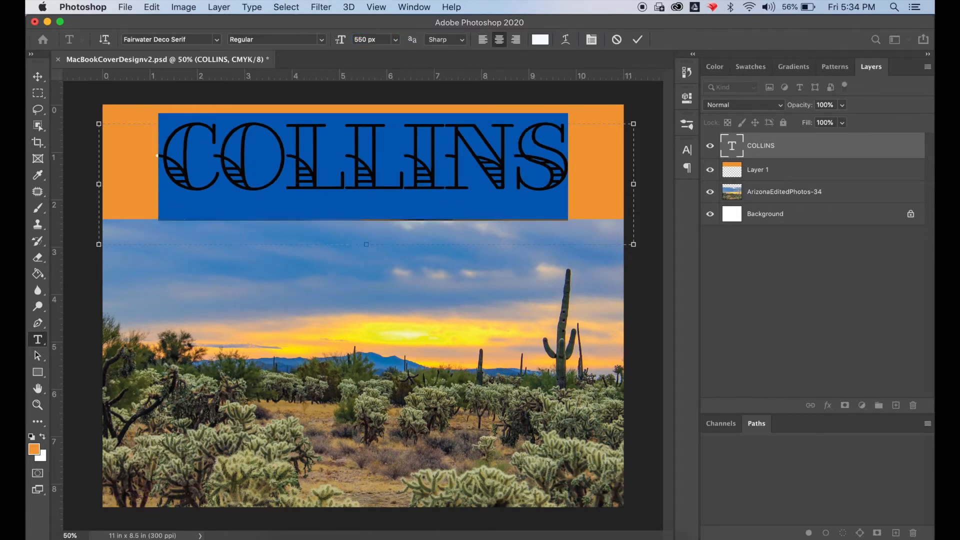
pyautogui.click(34, 78)
pyautogui.moveTo(300, 148); pyautogui.dragTo(325, 152)
# - Duplicate the surname text layer within the same document and move the copy just below the original
pyautogui.click(222, 8)
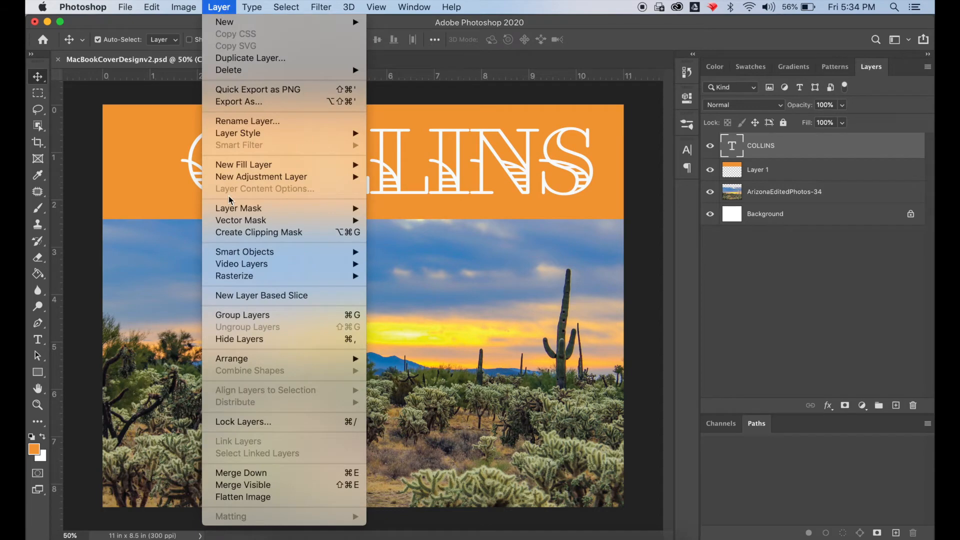
pyautogui.click(235, 58)
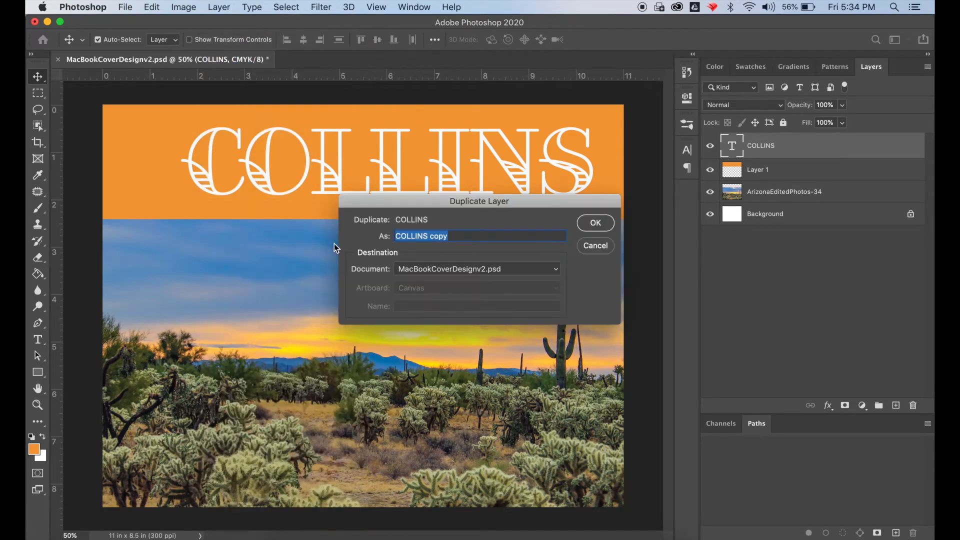
pyautogui.click(596, 223)
pyautogui.moveTo(401, 195); pyautogui.dragTo(383, 262)
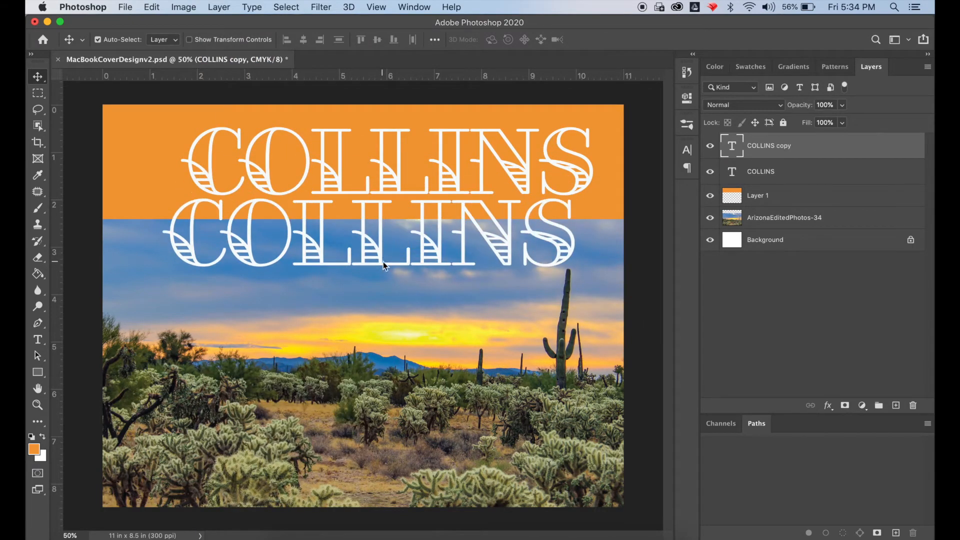
# - Replace the text of the duplicated layer with "MRS."
pyautogui.click(41, 341)
pyautogui.click(212, 246)
pyautogui.press('super+a')
pyautogui.write('MRS.')
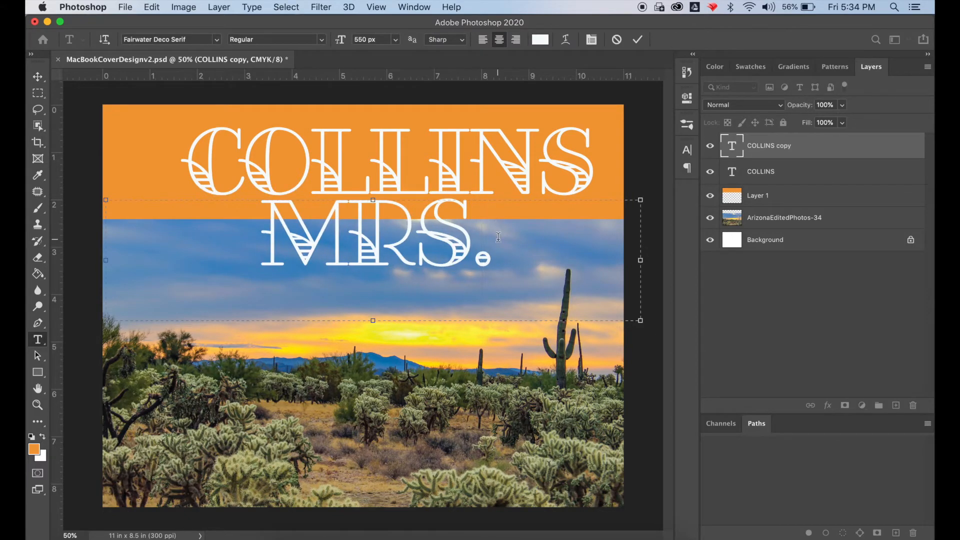
# - Set the font size of the "MRS." text to 200 px
pyautogui.press('super+a')
pyautogui.click(396, 39)
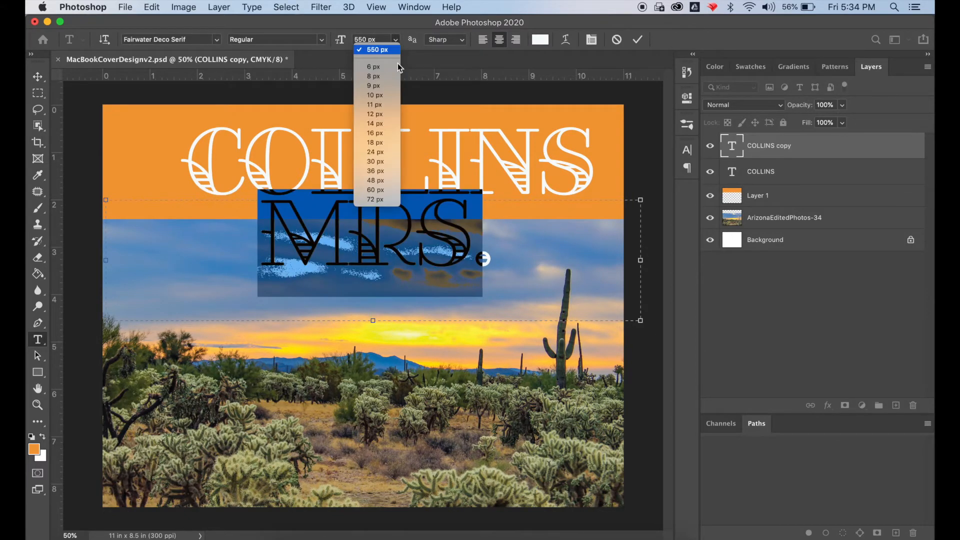
pyautogui.click(378, 203)
pyautogui.write('100')
pyautogui.press('Return')
pyautogui.click(363, 38)
pyautogui.write('200')
pyautogui.press('Return')
# - Shrink the "MRS." text box, rotate it 90° clockwise, and move it into the orange strip left of the surname
pyautogui.moveTo(640, 320); pyautogui.dragTo(200, 236)
pyautogui.moveTo(108, 190); pyautogui.dragTo(138, 263)
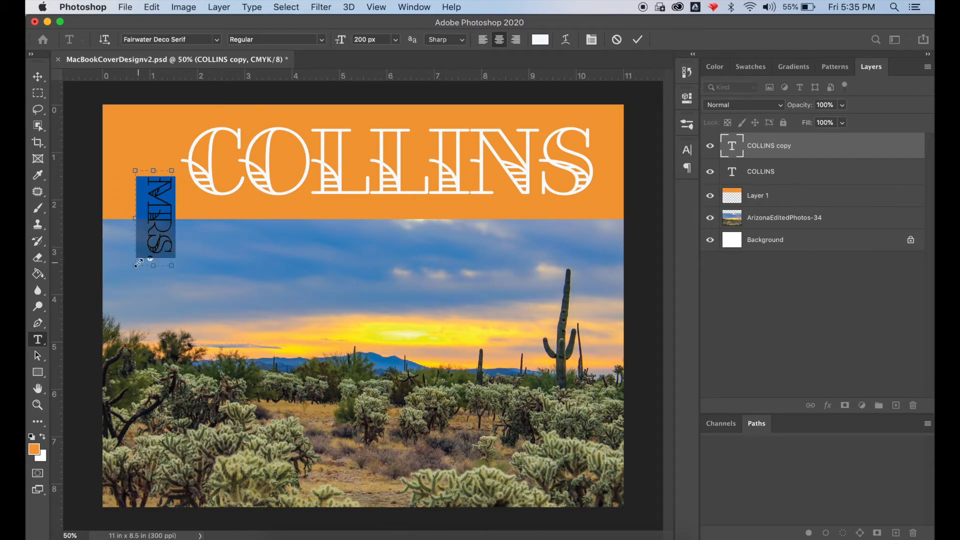
pyautogui.click(37, 76)
pyautogui.moveTo(162, 206); pyautogui.dragTo(141, 151)
# - Undo the last move and text edit, and restore the latest Move state from the document history
pyautogui.press('super+z')
pyautogui.press('super+z')
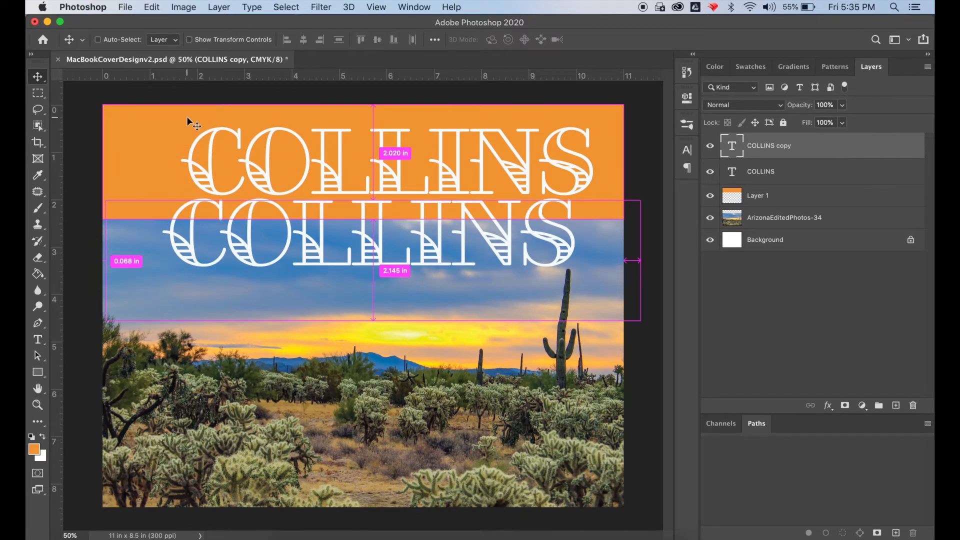
pyautogui.keyDown('super'); pyautogui.click(94, 186); pyautogui.keyUp('super')
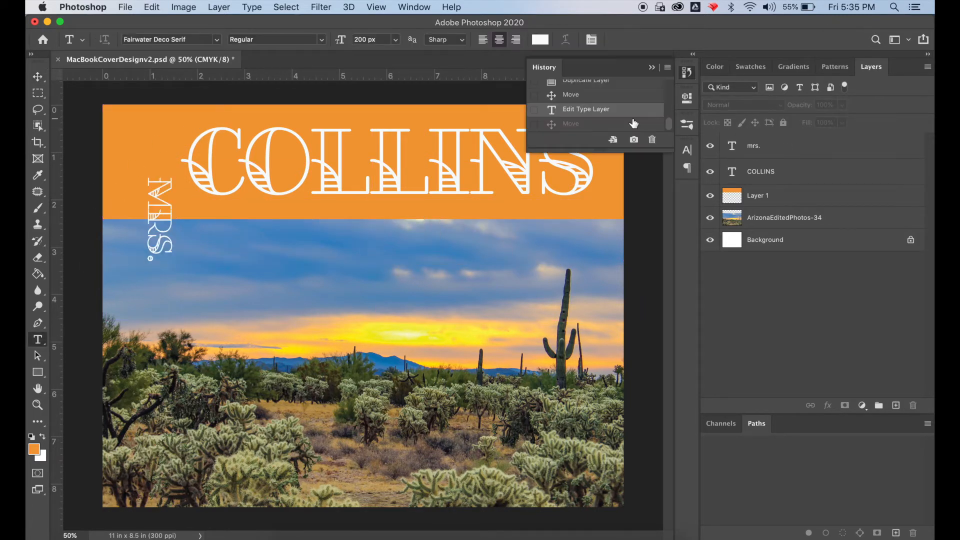
pyautogui.click(633, 123)
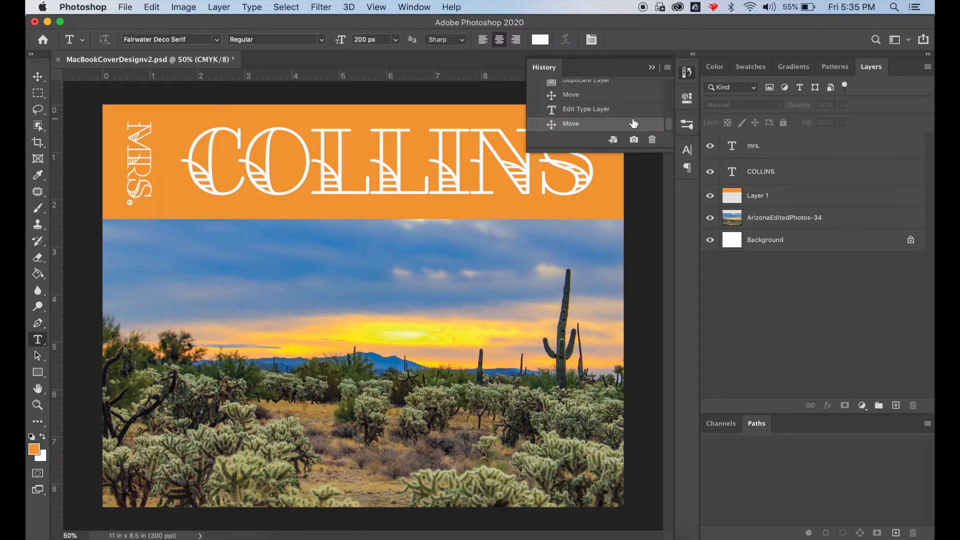
# - Resize the horizontal "MRS." text box and move the text fully into the orange strip beside the surname
pyautogui.click(651, 68)
pyautogui.click(150, 188)
pyautogui.moveTo(159, 104); pyautogui.dragTo(51, 81)
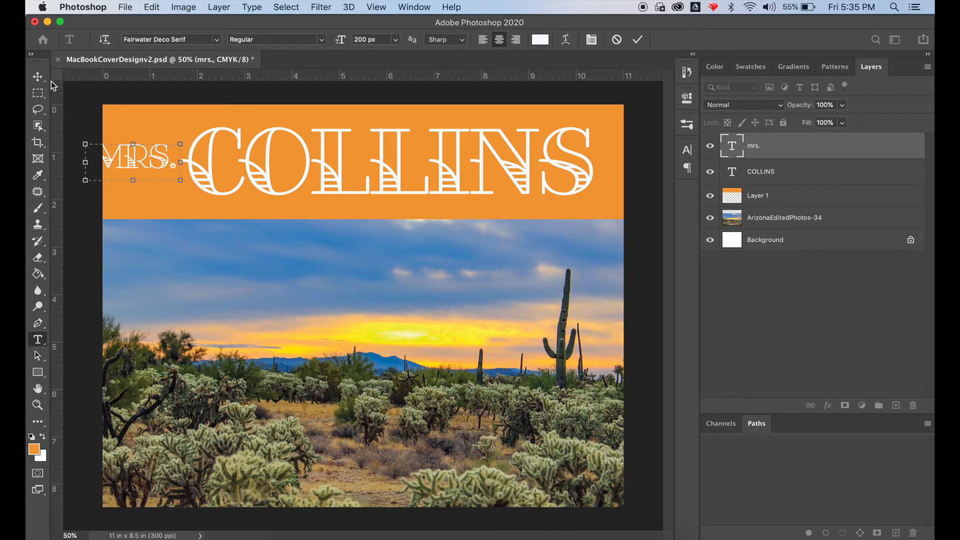
pyautogui.click(40, 78)
pyautogui.moveTo(134, 149); pyautogui.dragTo(161, 143)
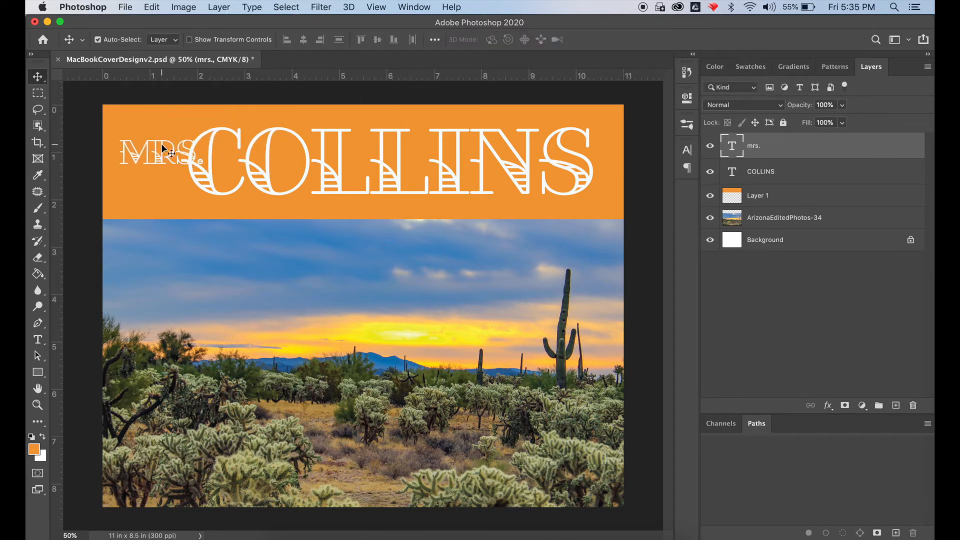
# - Remove the period from the "MRS." text and position it vertically in the orange strip just before the surname
pyautogui.click(38, 339)
pyautogui.moveTo(150, 131); pyautogui.dragTo(199, 146)
pyautogui.click(38, 77)
pyautogui.moveTo(167, 152); pyautogui.dragTo(155, 158)
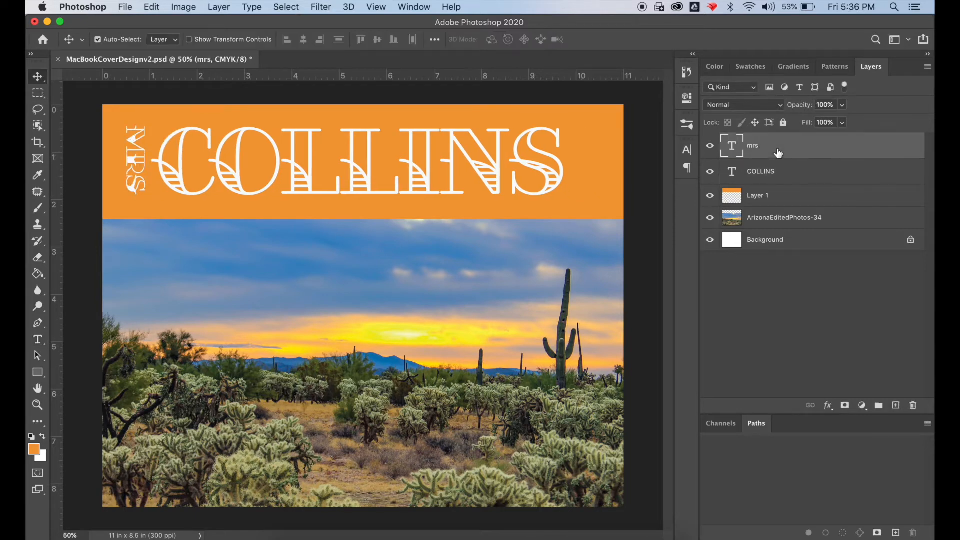
# - Duplicate the "mrs" text layer and move the copy to just after the surname in the orange strip
pyautogui.click(231, 8)
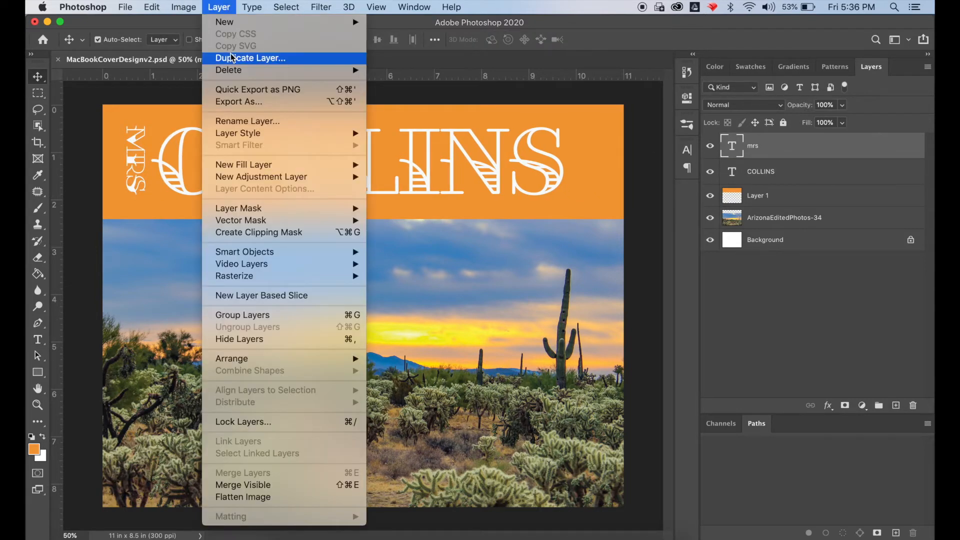
pyautogui.click(245, 55)
pyautogui.click(604, 226)
pyautogui.moveTo(135, 167); pyautogui.dragTo(571, 114)
# - Replace the text of the duplicated vertical layer with "T.L.C."
pyautogui.press('t')
pyautogui.click(578, 198)
pyautogui.write('THE')
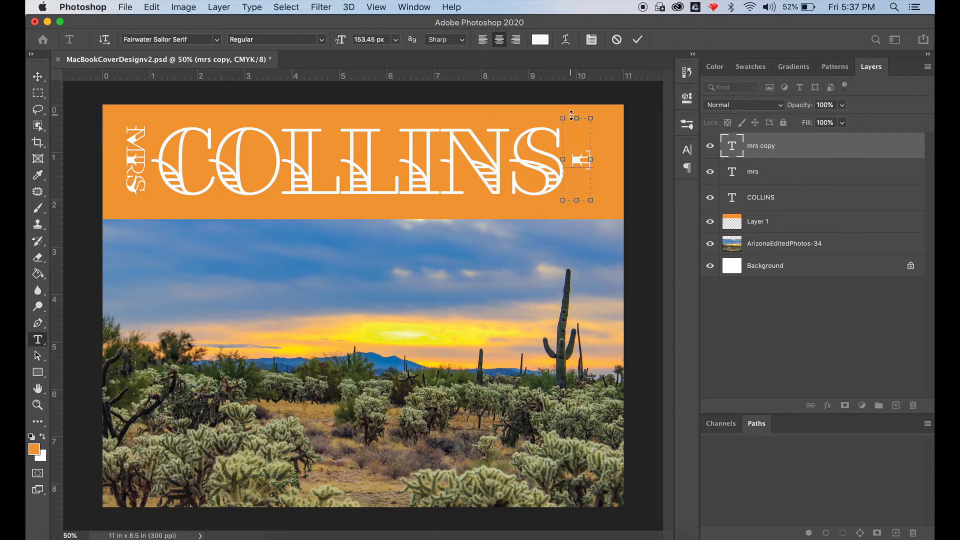
pyautogui.press('BackSpace')
pyautogui.press('BackSpace')
pyautogui.write('.L.C.')
# - Move "T.L.C." closer to the strip's right end and add horizontal guides above and below the lettering
pyautogui.click(38, 77)
pyautogui.moveTo(581, 157); pyautogui.dragTo(598, 158)
pyautogui.moveTo(294, 76); pyautogui.dragTo(294, 125)
pyautogui.moveTo(340, 76); pyautogui.dragTo(340, 202)
# - Move the vertical "MRS" text closer to the strip's left edge and add a period at its end
pyautogui.click(764, 178)
pyautogui.moveTo(139, 175); pyautogui.dragTo(131, 175)
pyautogui.click(38, 340)
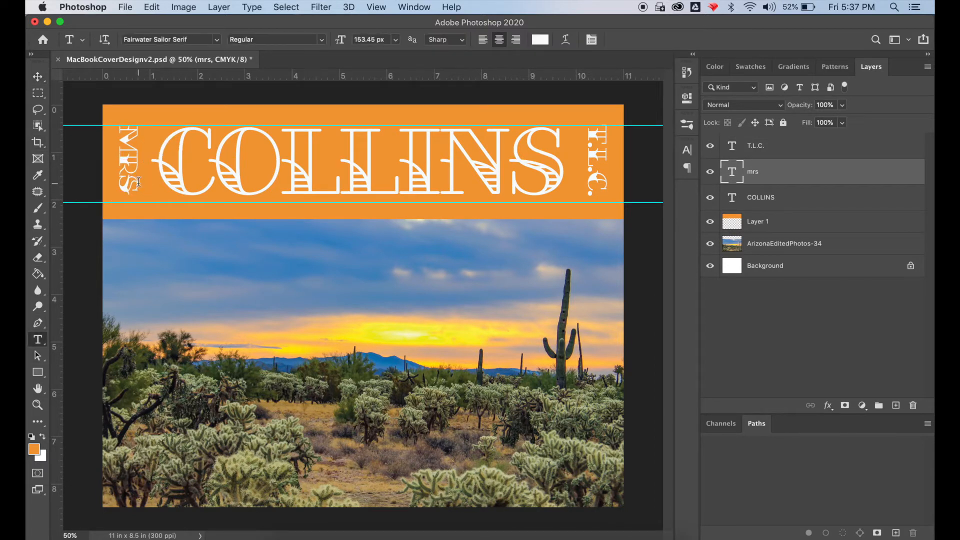
pyautogui.click(131, 190)
pyautogui.write('.')
# - Align the vertical "MRS." and "T.L.C." texts between the two horizontal guides
pyautogui.click(38, 76)
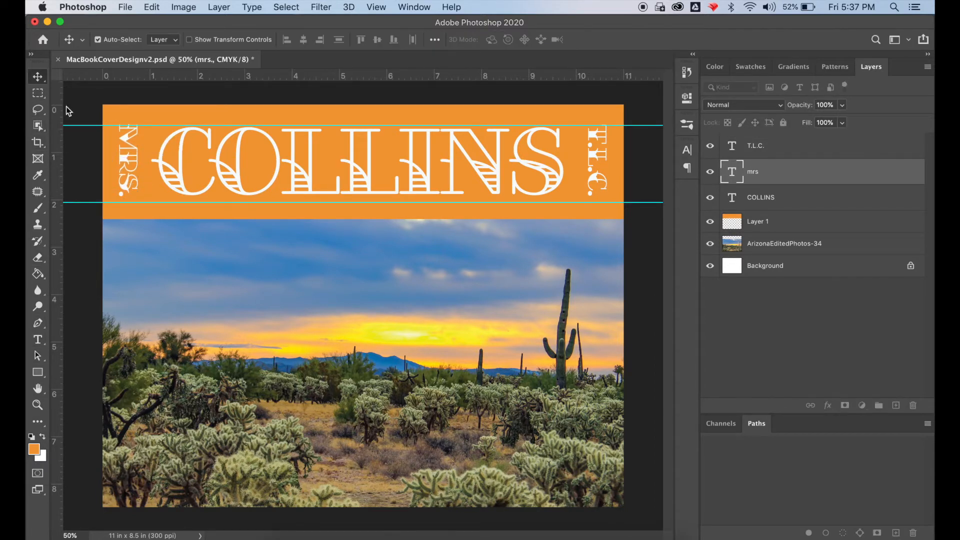
pyautogui.moveTo(128, 151); pyautogui.dragTo(127, 156)
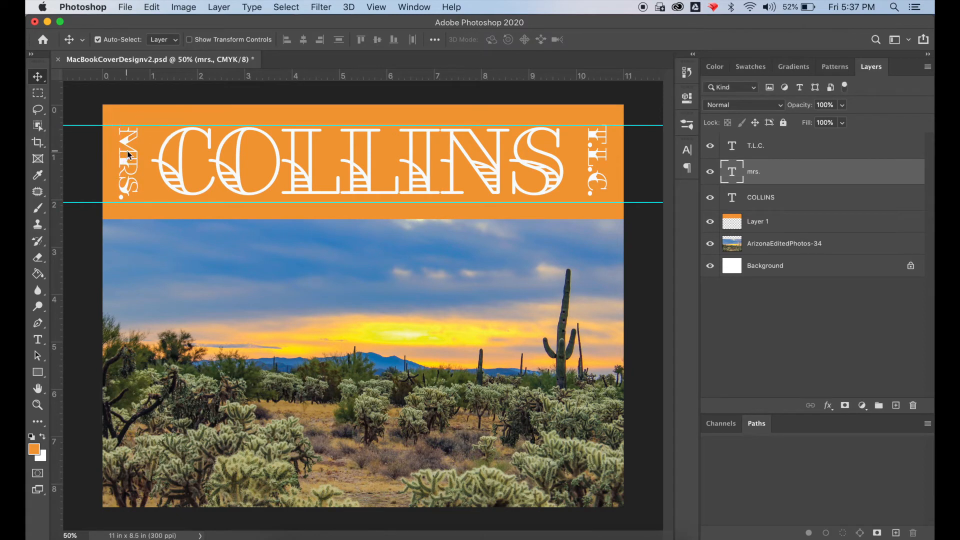
pyautogui.click(787, 150)
pyautogui.moveTo(599, 169); pyautogui.dragTo(604, 176)
# - Set the letter tracking of the whole surname text to -50
pyautogui.click(772, 198)
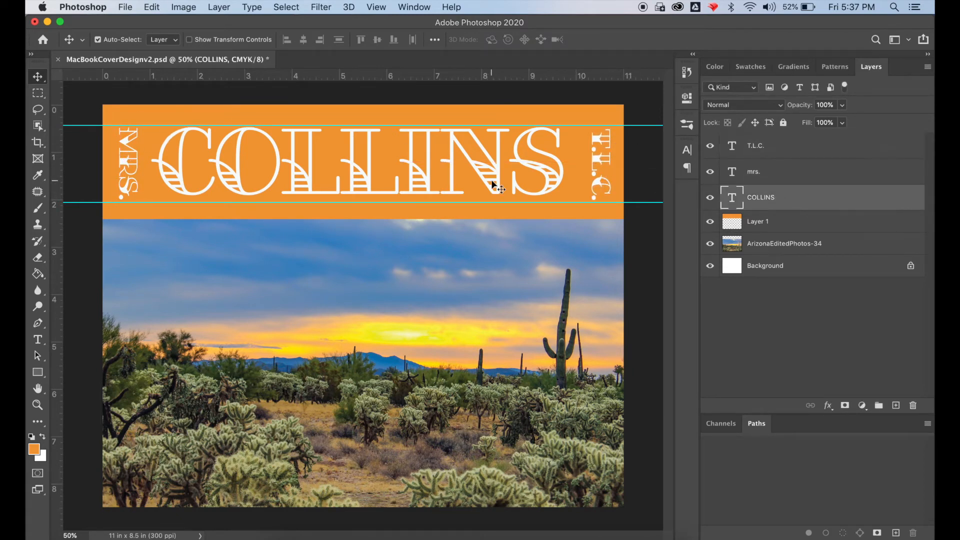
pyautogui.click(37, 340)
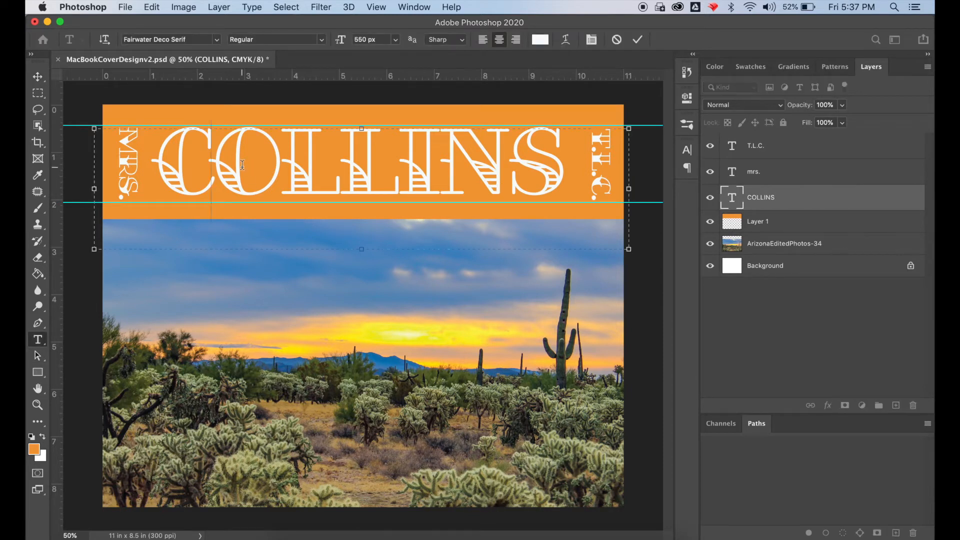
pyautogui.moveTo(145, 169); pyautogui.dragTo(550, 188)
pyautogui.click(591, 39)
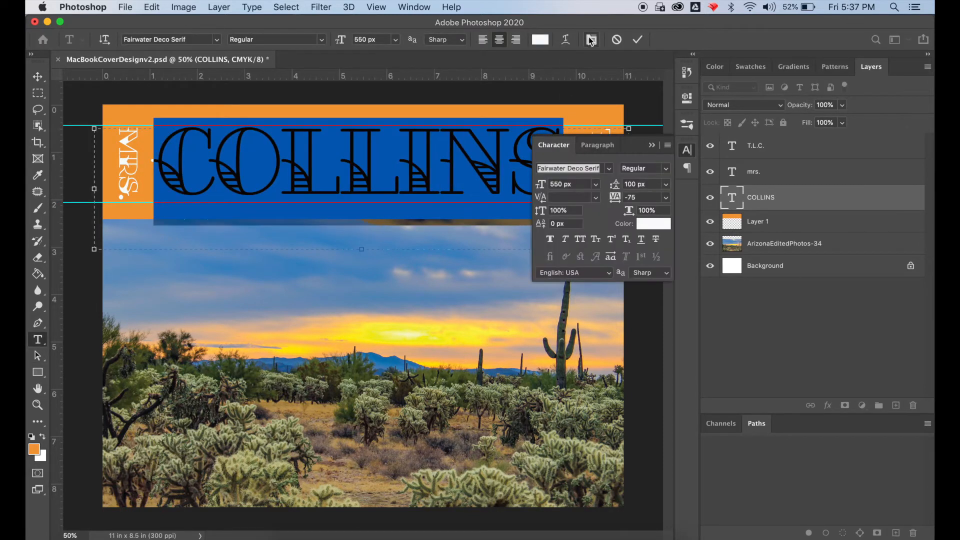
pyautogui.click(666, 197)
pyautogui.click(645, 226)
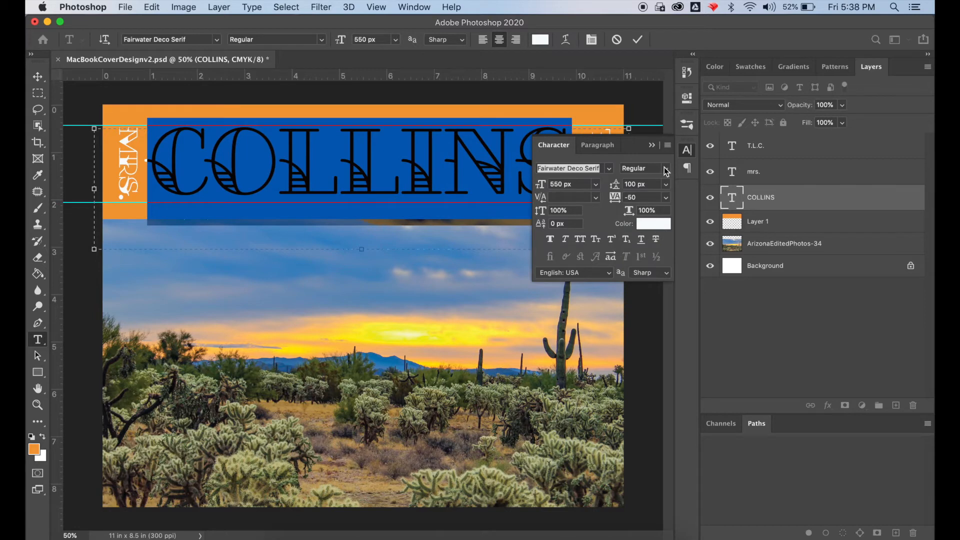
pyautogui.click(687, 150)
# - Reposition the surname between the two vertical side texts and clear all guides
pyautogui.click(38, 76)
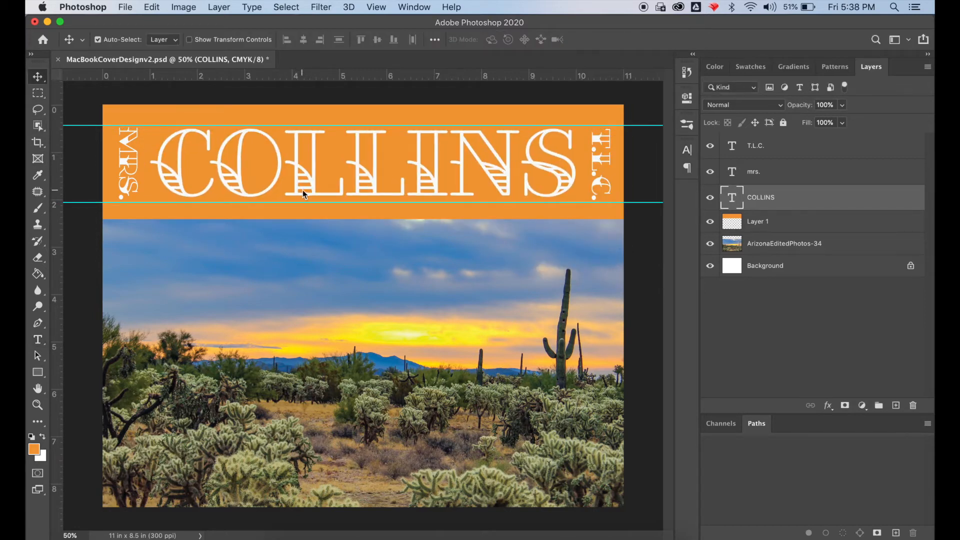
pyautogui.click(374, 7)
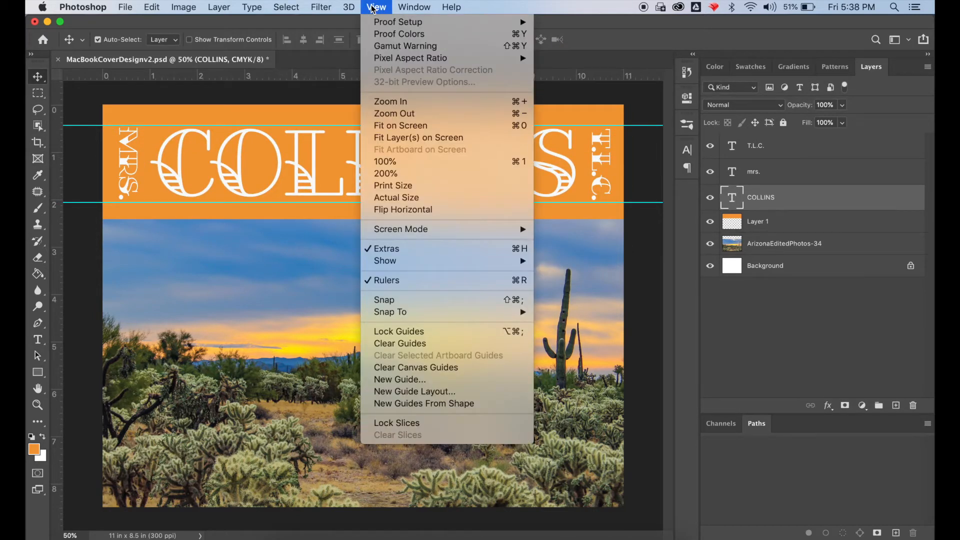
pyautogui.click(421, 343)
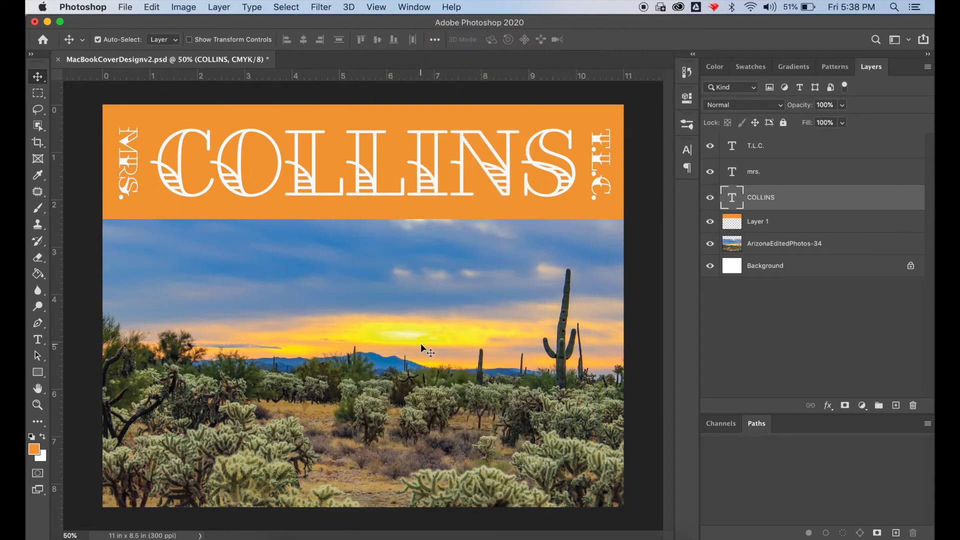
# - Shorten the surname's text box so it ends at the lower edge of the orange strip
pyautogui.click(38, 340)
pyautogui.moveTo(281, 165); pyautogui.dragTo(447, 168)
pyautogui.moveTo(368, 250); pyautogui.dragTo(367, 218)
pyautogui.click(37, 76)
# - Duplicate the surname layer over the sky and replace the copy's text with "creative" in 300 px Zapfino
pyautogui.rightClick(760, 197)
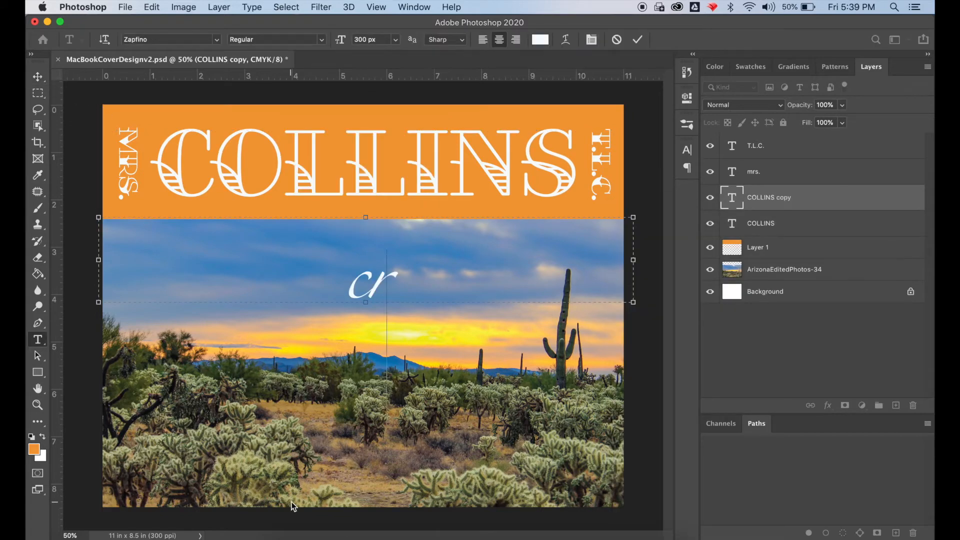
pyautogui.write('eative')
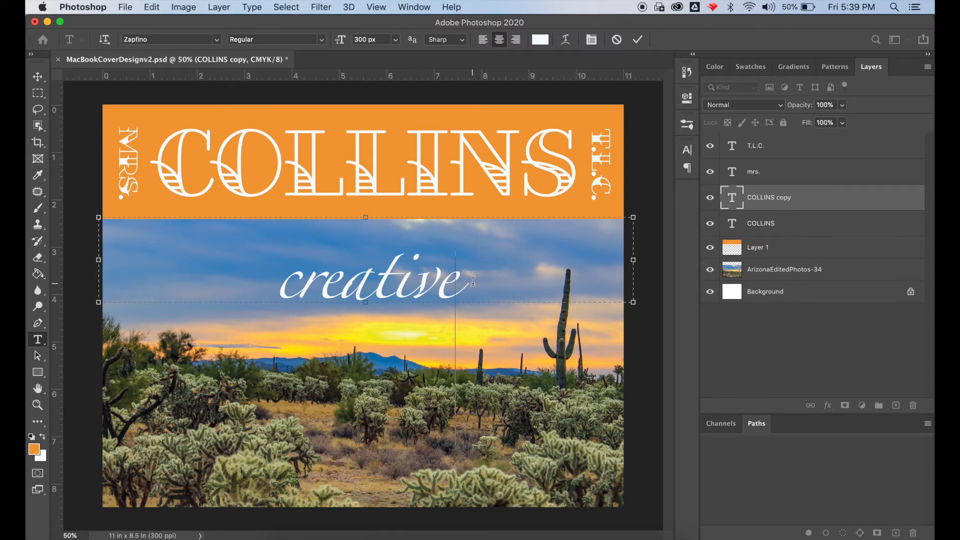
# - Replace the word "creative" over the sky with "adventurous"
pyautogui.press('BackSpace')
pyautogui.press('BackSpace')
pyautogui.press('BackSpace')
pyautogui.press('BackSpace')
pyautogui.press('BackSpace')
pyautogui.press('BackSpace')
pyautogui.press('BackSpace')
pyautogui.press('BackSpace')
pyautogui.write('adven')
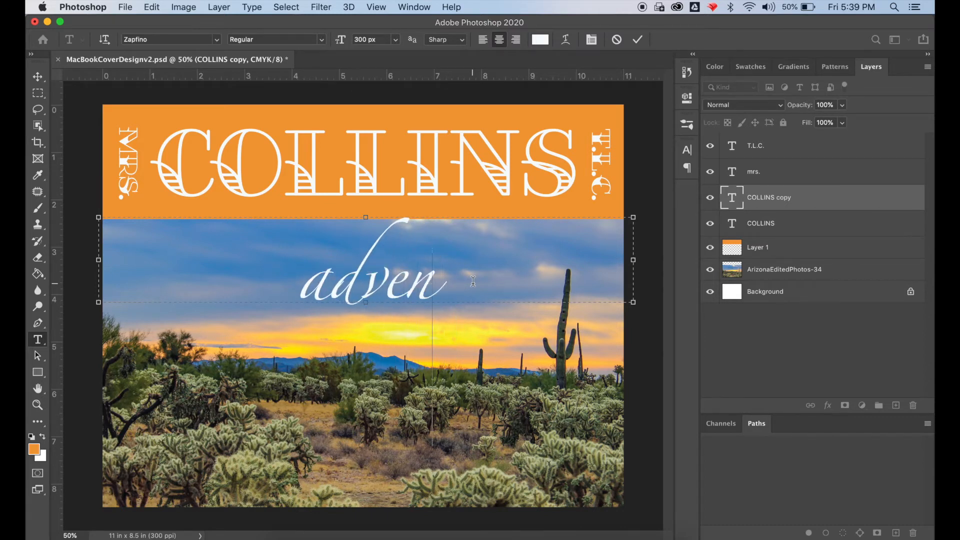
pyautogui.write('turous')
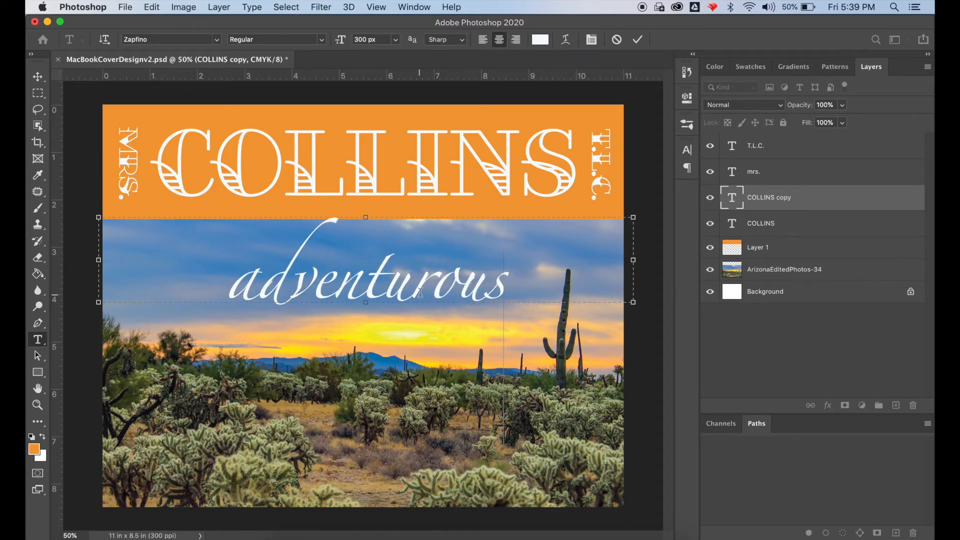
# - Set the font size of the "adventurous" text to 200 px
pyautogui.press('super+a')
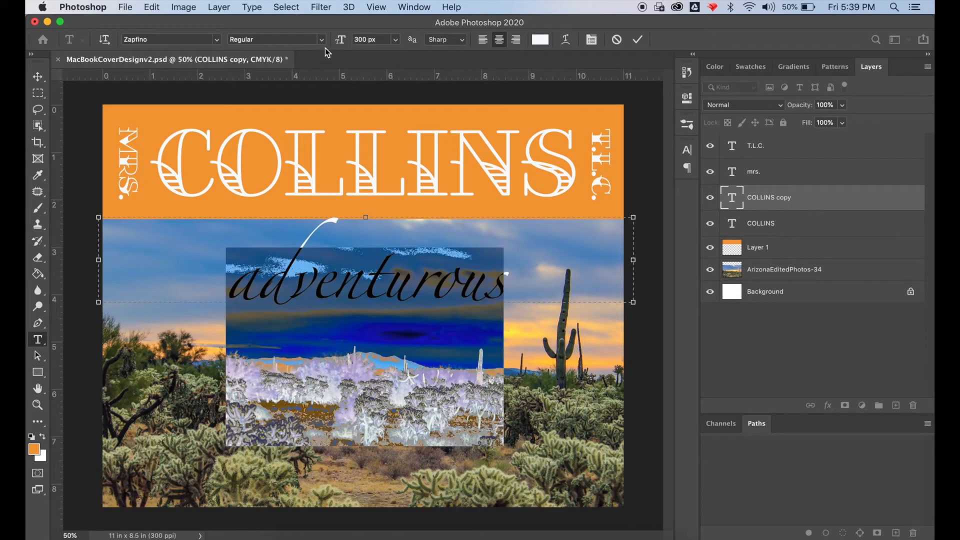
pyautogui.click(378, 39)
pyautogui.write('200')
pyautogui.press('Return')
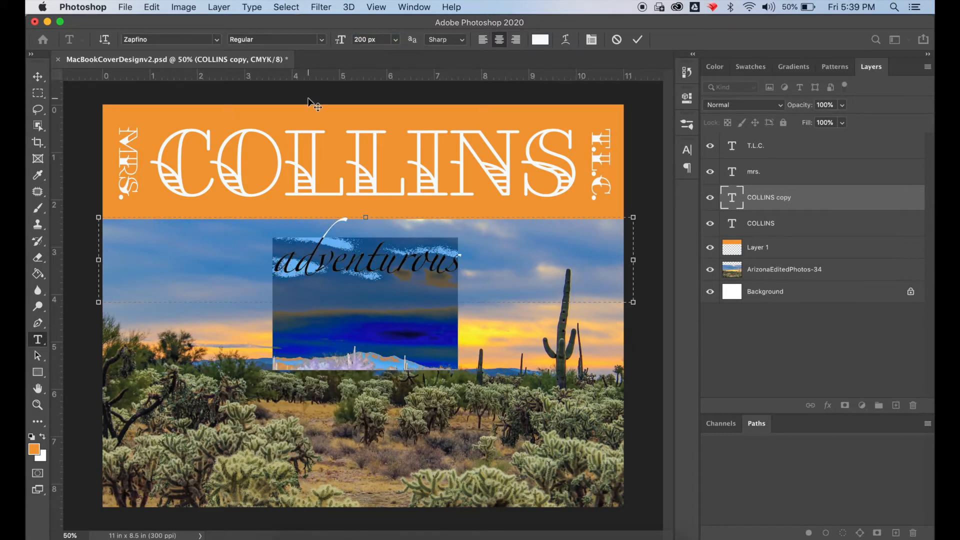
# - Resize the "adventurous" text box to about 8.74 by 1.36 in and move the text into the sky below "MRS."
pyautogui.click(378, 261)
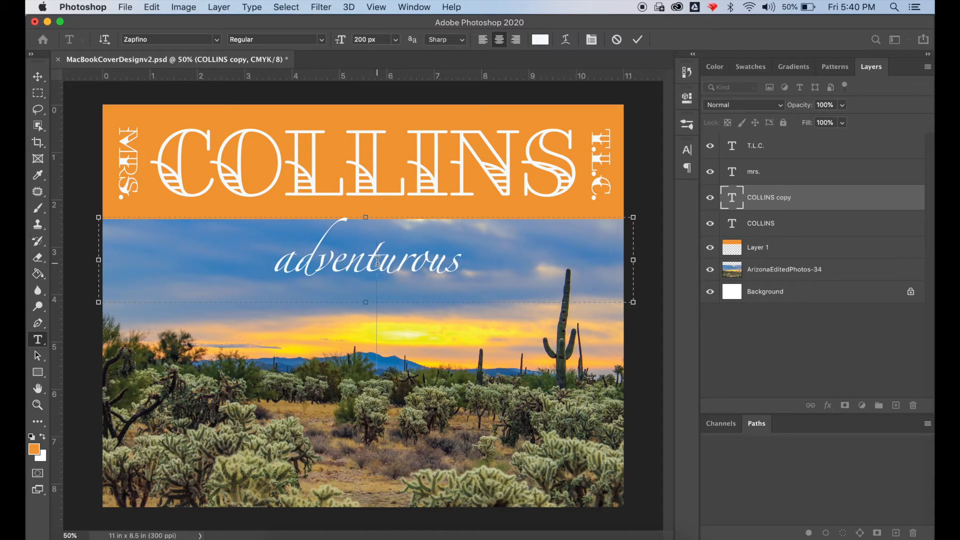
pyautogui.moveTo(633, 217); pyautogui.dragTo(638, 223)
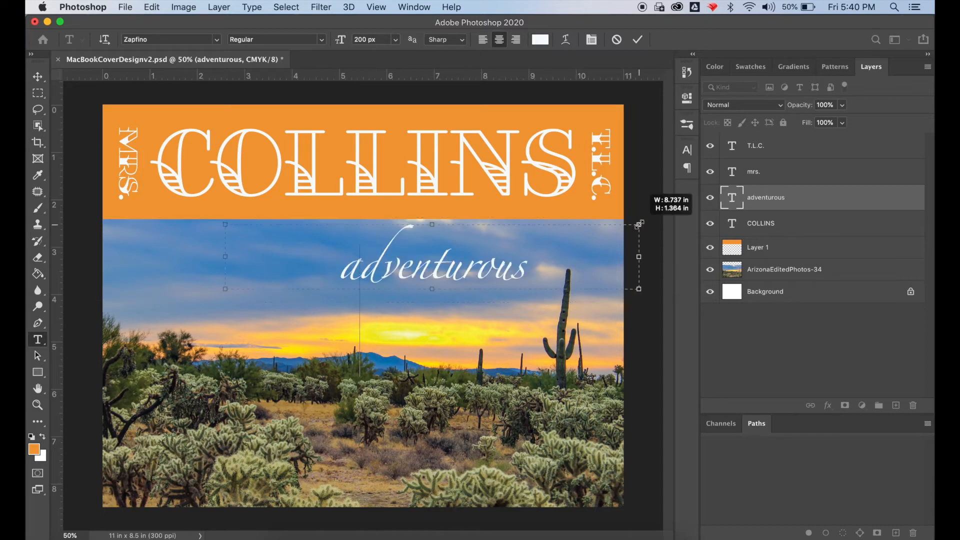
pyautogui.click(33, 83)
pyautogui.moveTo(420, 282); pyautogui.dragTo(202, 284)
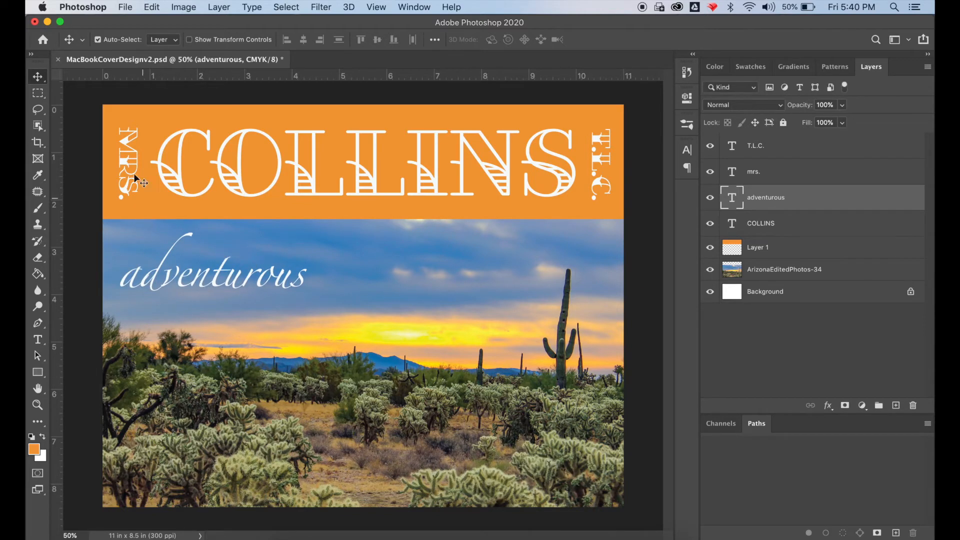
# - Rotate the "adventurous" text 90° clockwise, shift it left, and scale it down slightly
pyautogui.click(152, 7)
pyautogui.click(178, 293)
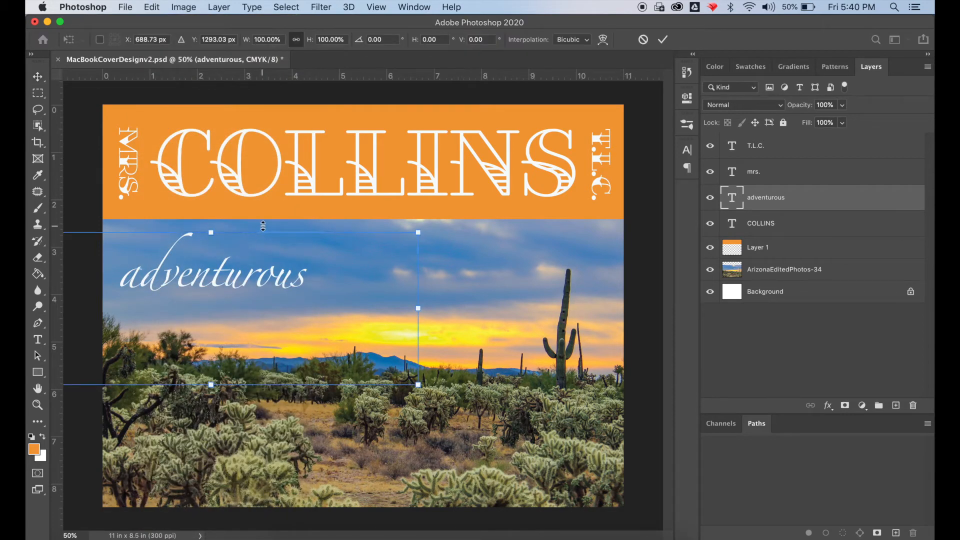
pyautogui.moveTo(428, 234); pyautogui.dragTo(262, 481)
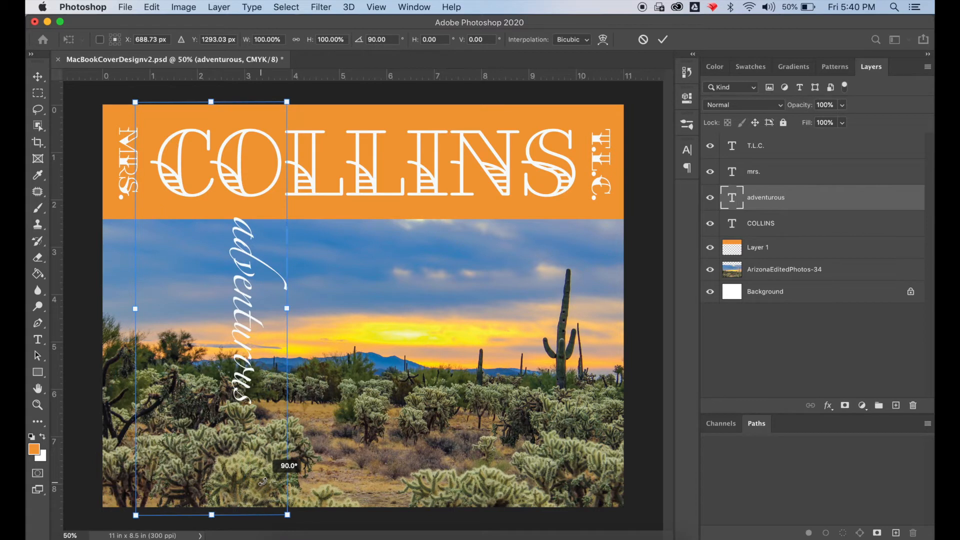
pyautogui.moveTo(262, 482); pyautogui.dragTo(263, 482)
pyautogui.moveTo(238, 370); pyautogui.dragTo(206, 370)
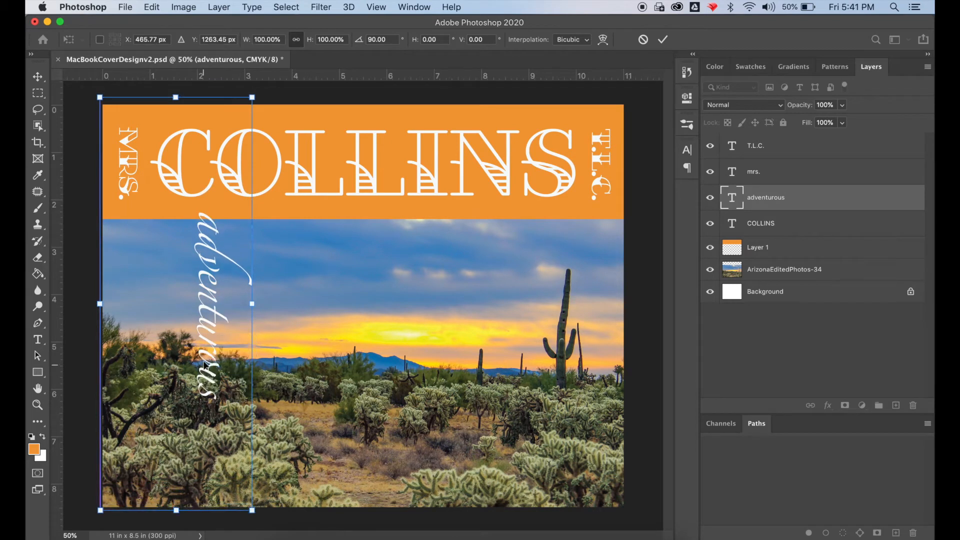
pyautogui.moveTo(252, 97); pyautogui.dragTo(170, 136)
# - Shrink the vertical "adventurous" text box and move the text over the tall cactus near the photo's right edge
pyautogui.click(44, 338)
pyautogui.click(193, 320)
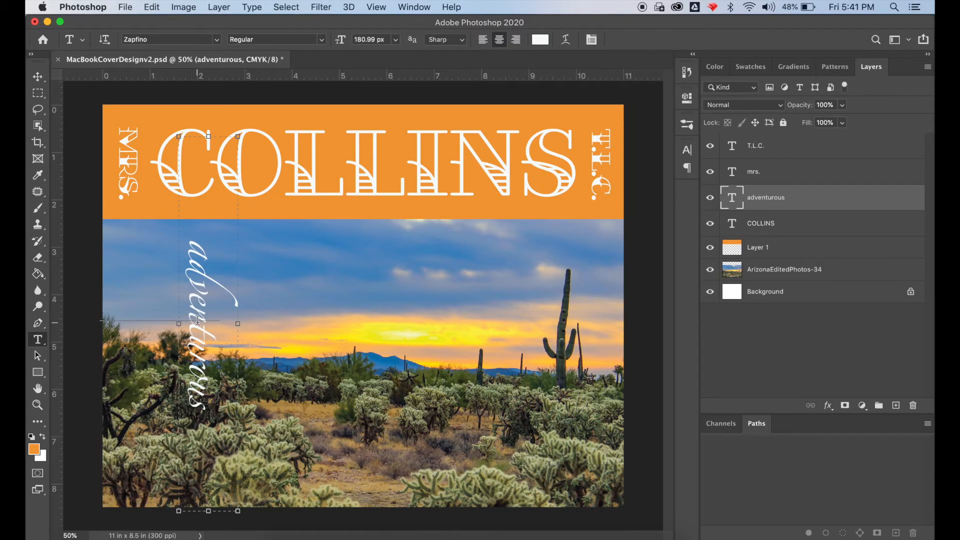
pyautogui.moveTo(238, 140); pyautogui.dragTo(129, 282)
pyautogui.click(35, 78)
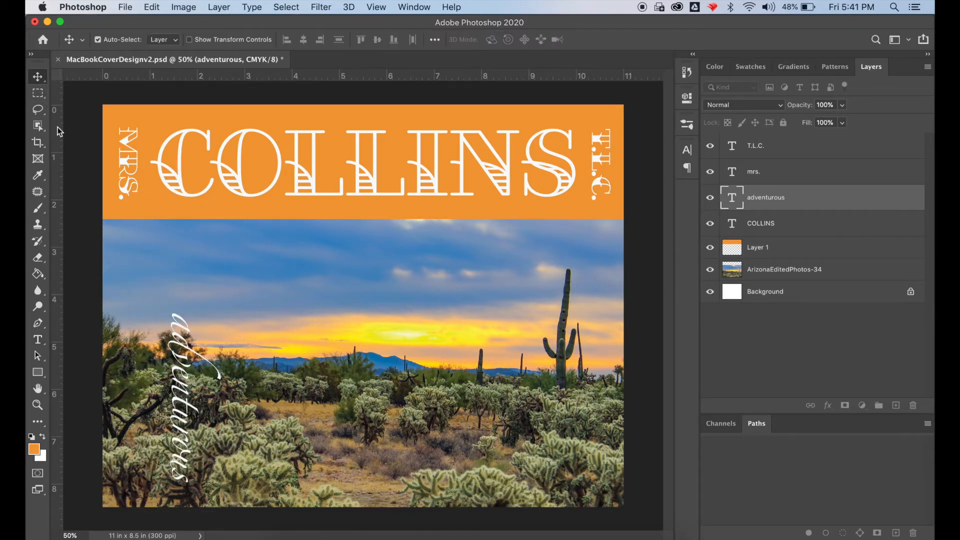
pyautogui.moveTo(175, 361); pyautogui.dragTo(565, 276)
# - Place SelfieEditedPhotos-30.jpeg from the Cover Design folder as an embedded image at its default size and position
pyautogui.click(152, 7)
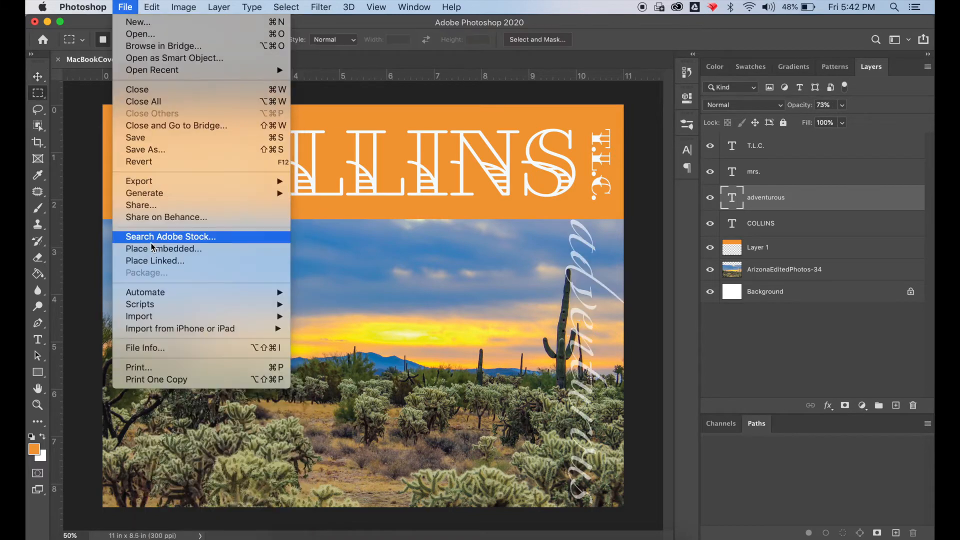
pyautogui.click(152, 247)
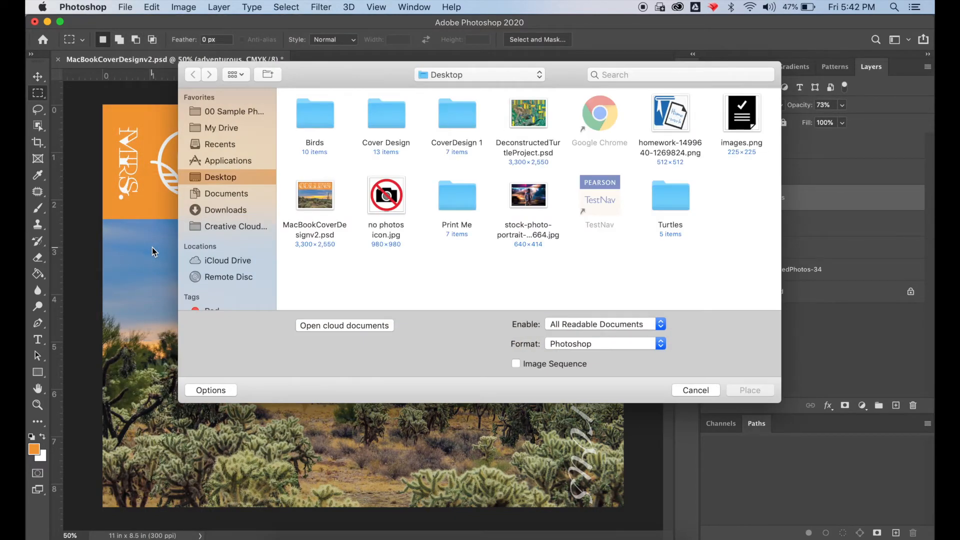
pyautogui.doubleClick(388, 121)
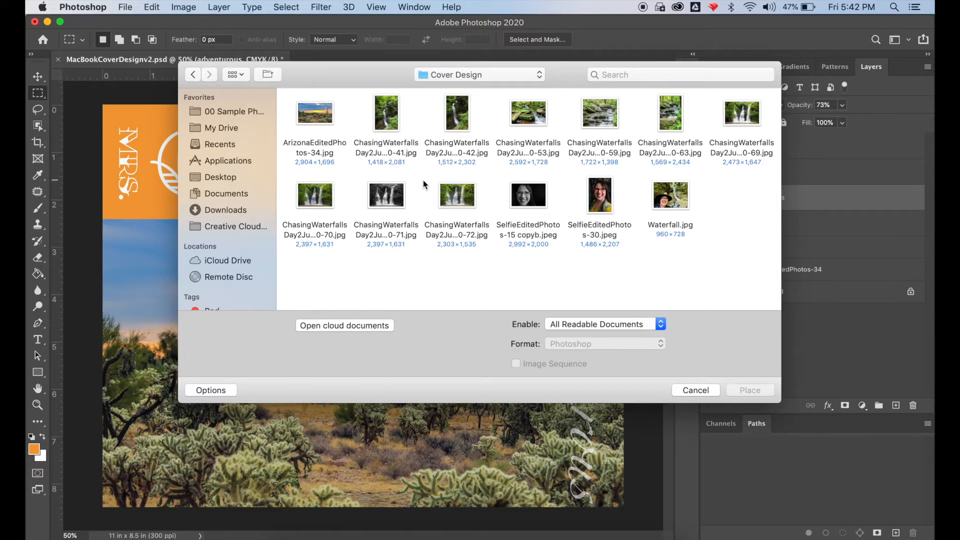
pyautogui.click(609, 200)
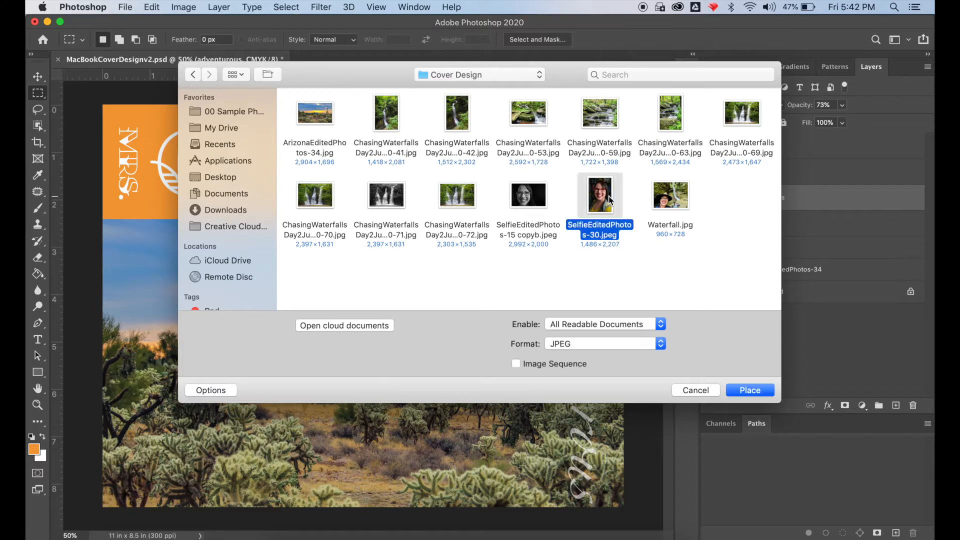
pyautogui.click(756, 391)
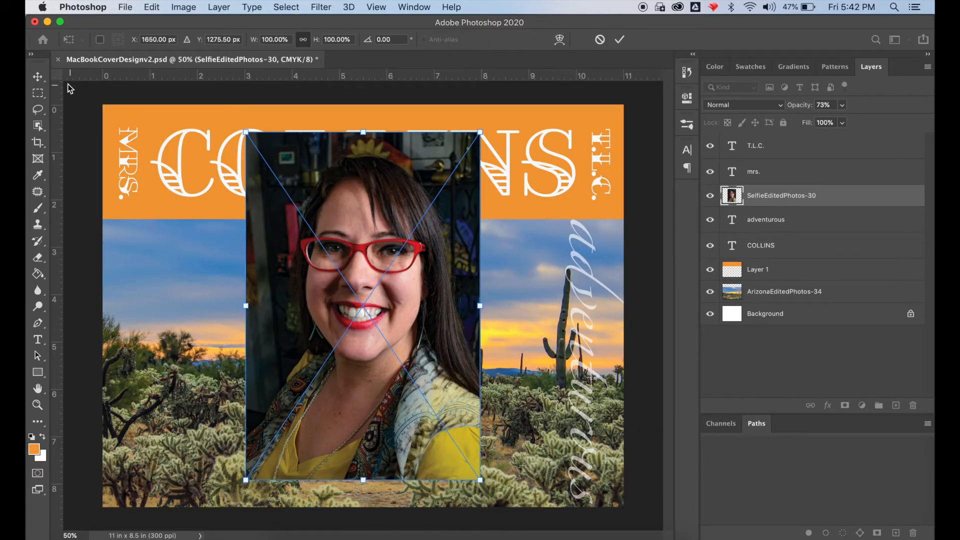
pyautogui.click(39, 77)
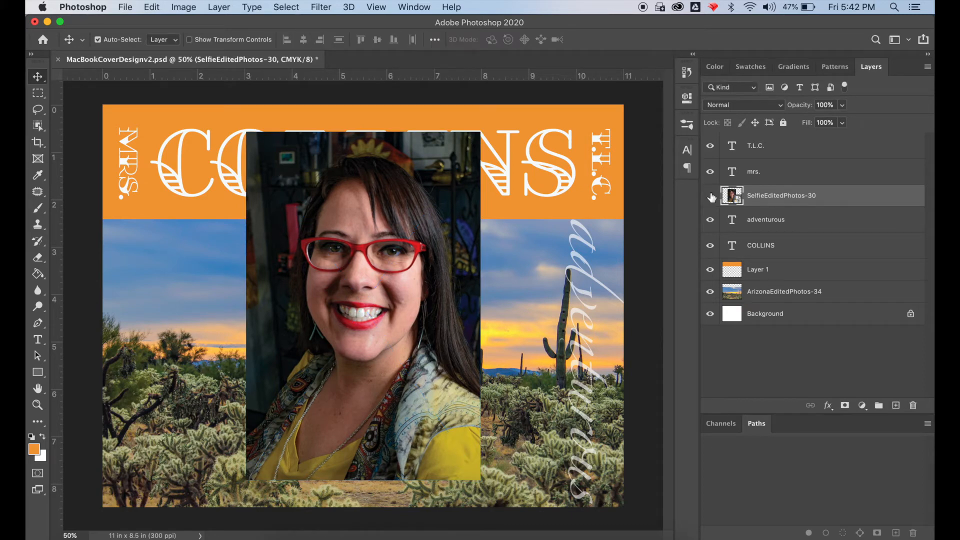
# - Hide the portrait photo layer and add a vertical guide at about 3.7 in across the page
pyautogui.click(710, 195)
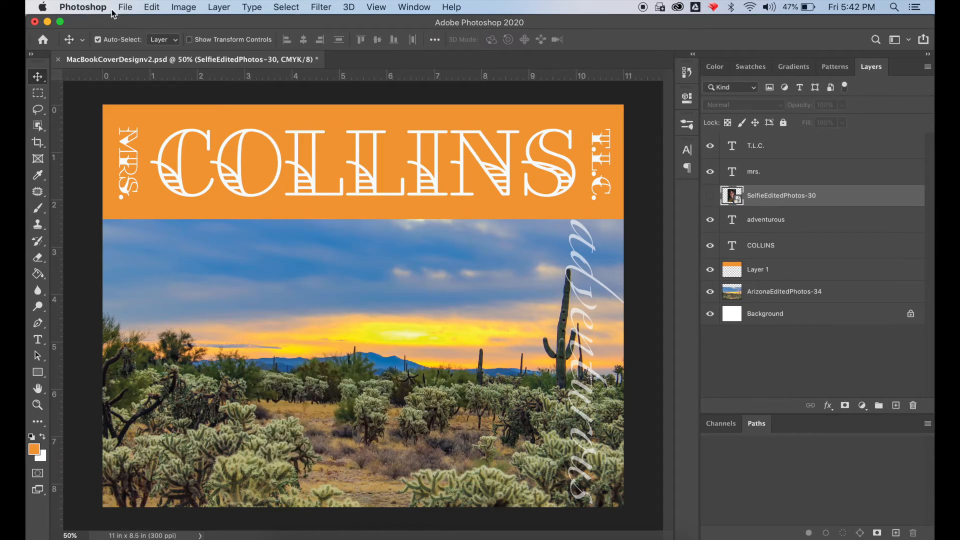
pyautogui.click(124, 7)
pyautogui.click(120, 10)
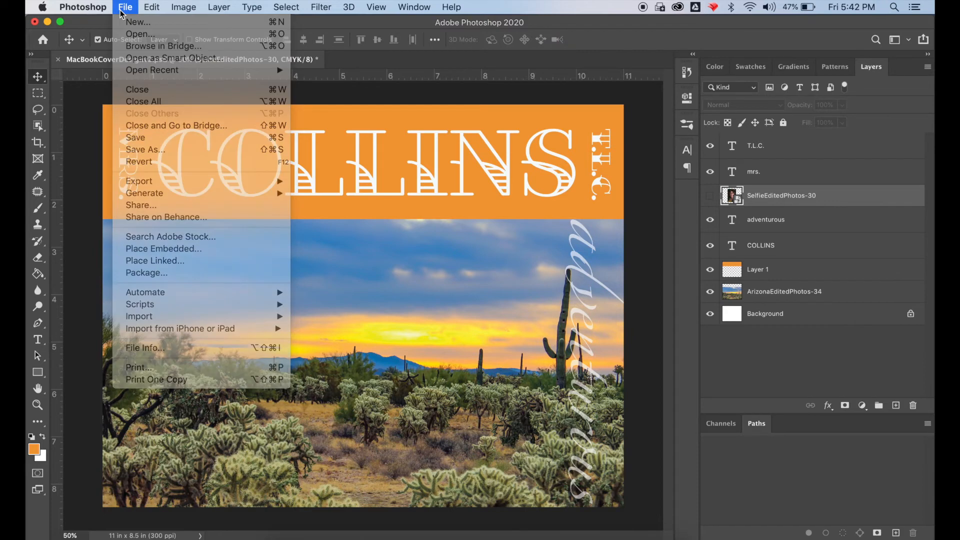
pyautogui.moveTo(59, 247); pyautogui.dragTo(277, 242)
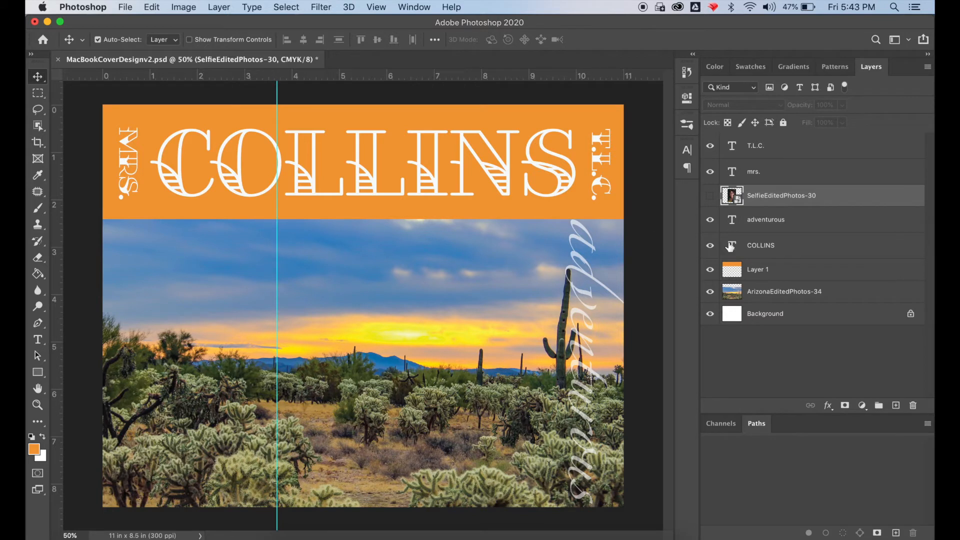
# - Shift the desert photo about 2.3 in right, then show the portrait photo and move it into the page's lower-left area
pyautogui.click(775, 301)
pyautogui.moveTo(240, 354); pyautogui.dragTo(358, 364)
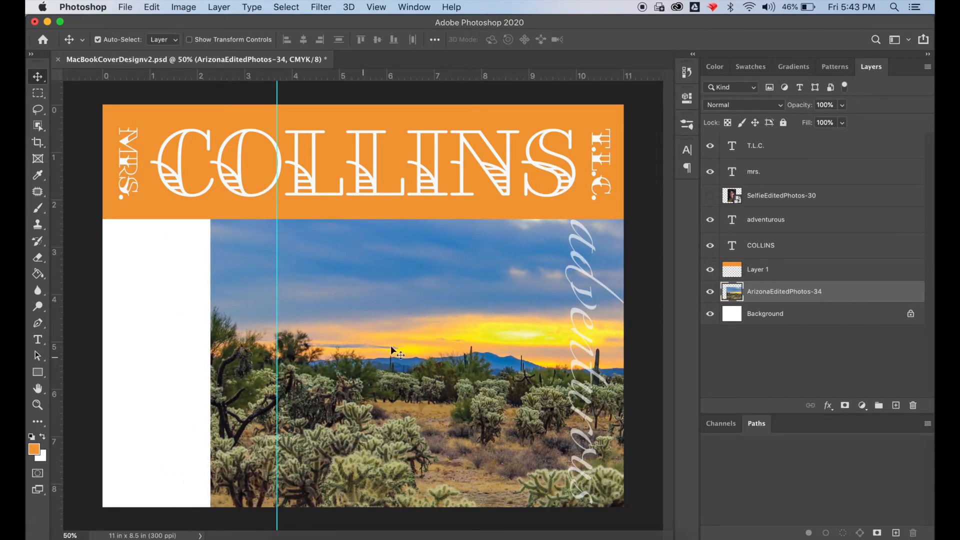
pyautogui.click(766, 198)
pyautogui.click(710, 196)
pyautogui.moveTo(383, 321); pyautogui.dragTo(234, 353)
# - Stack the portrait layer directly above the desert photo and below the orange strip, and rasterize it
pyautogui.moveTo(808, 199); pyautogui.dragTo(801, 301)
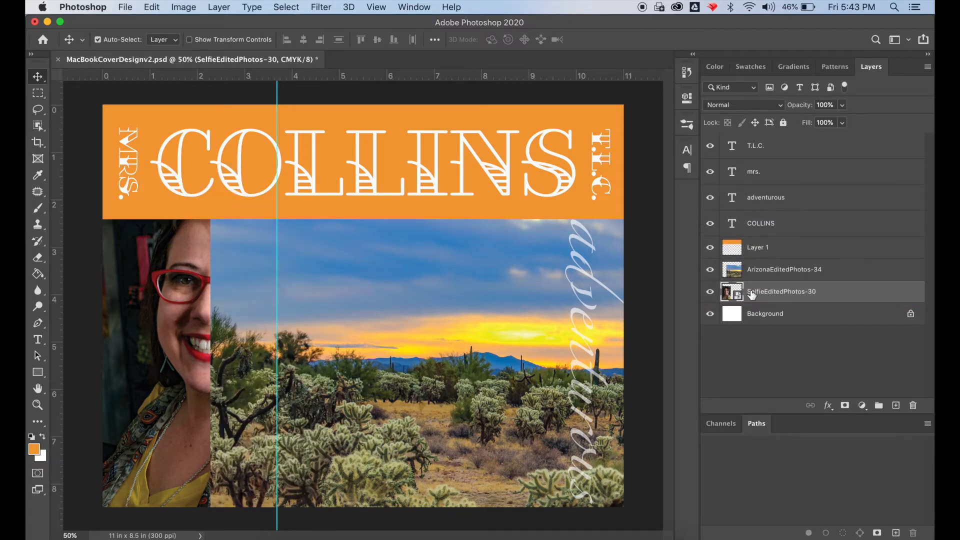
pyautogui.moveTo(812, 274); pyautogui.dragTo(810, 301)
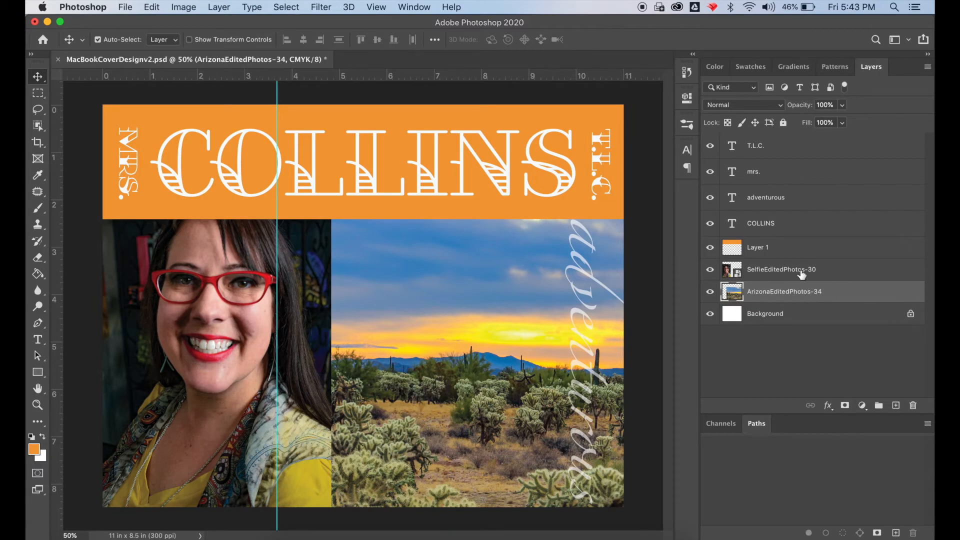
pyautogui.rightClick(802, 274)
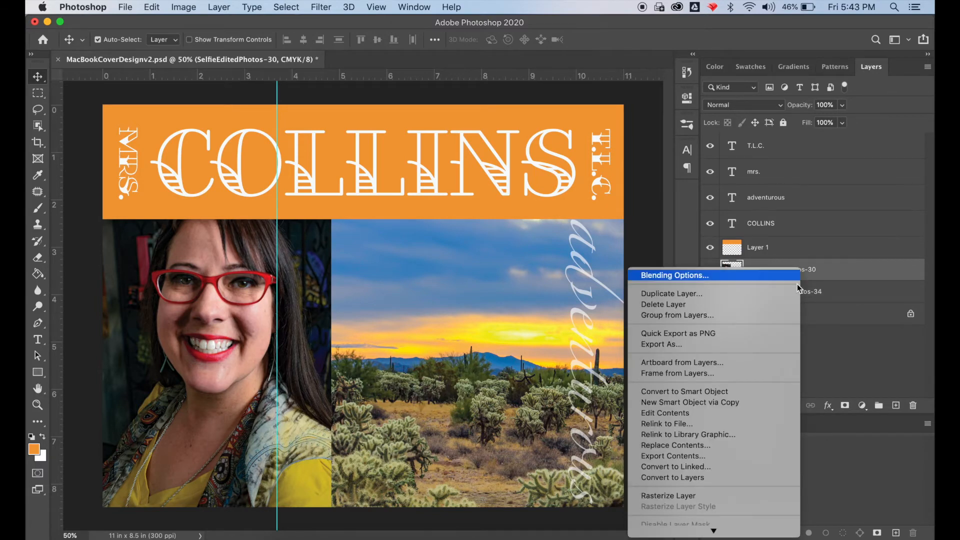
pyautogui.click(719, 499)
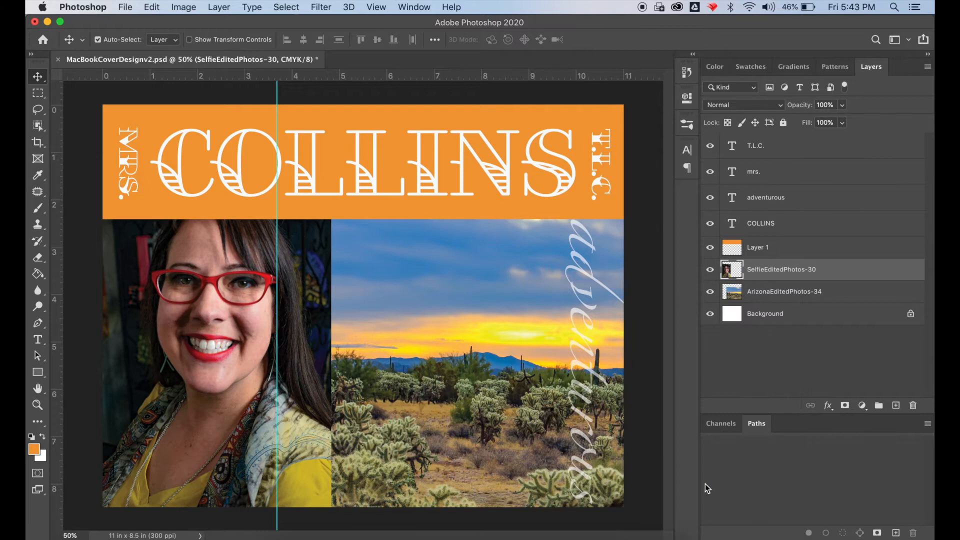
# - Free Transform the portrait down to about two-thirds of its width and position it at the page's left edge, short of the guide
pyautogui.click(152, 7)
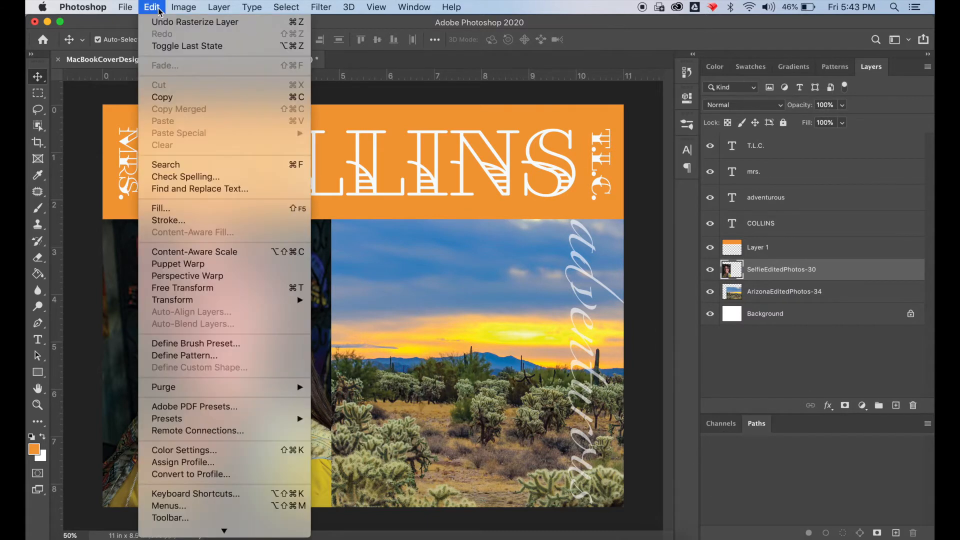
pyautogui.click(172, 288)
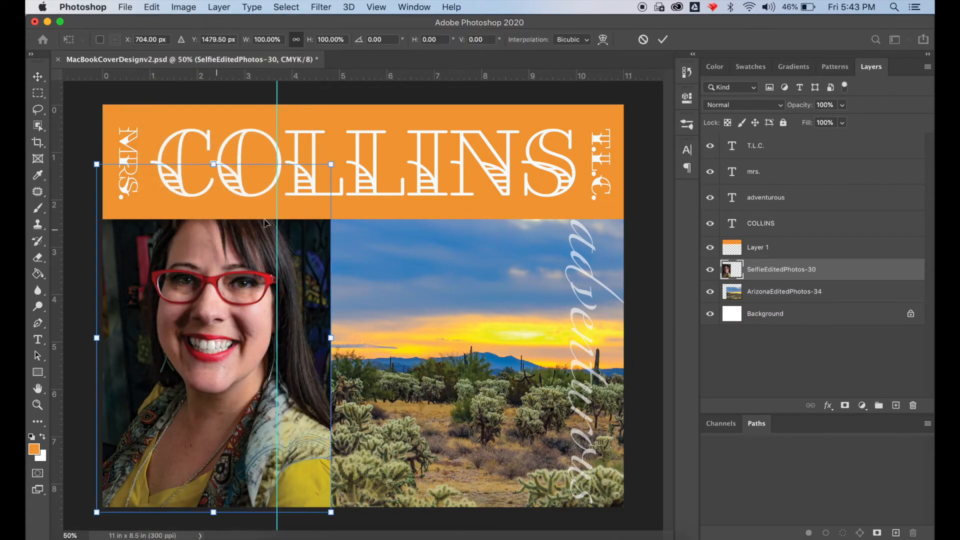
pyautogui.moveTo(331, 164); pyautogui.dragTo(253, 301)
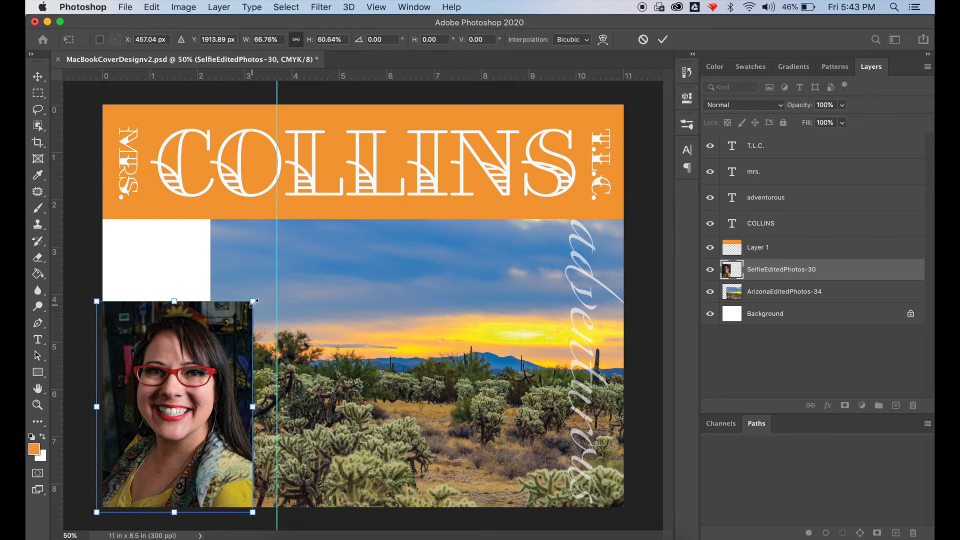
pyautogui.moveTo(220, 376); pyautogui.dragTo(238, 381)
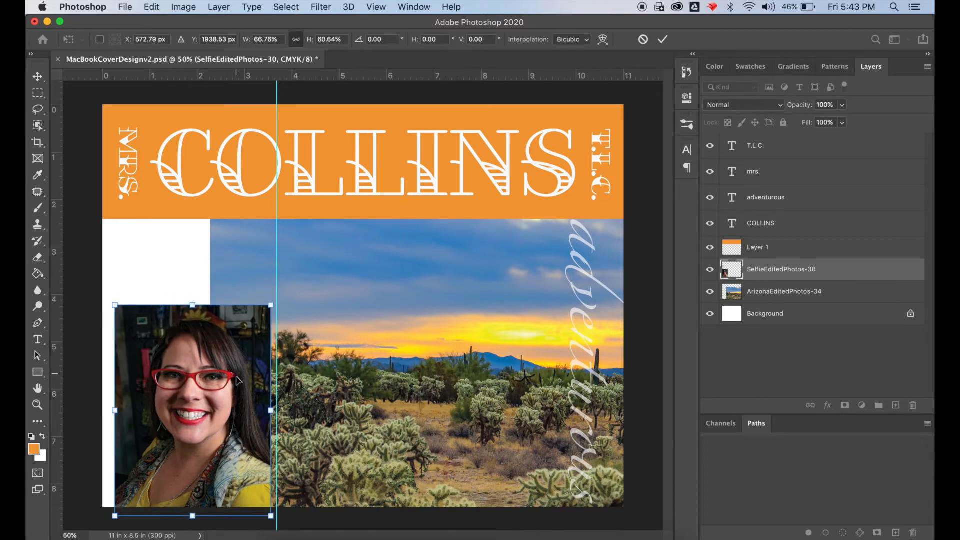
pyautogui.moveTo(271, 306); pyautogui.dragTo(267, 300)
pyautogui.moveTo(230, 374); pyautogui.dragTo(220, 378)
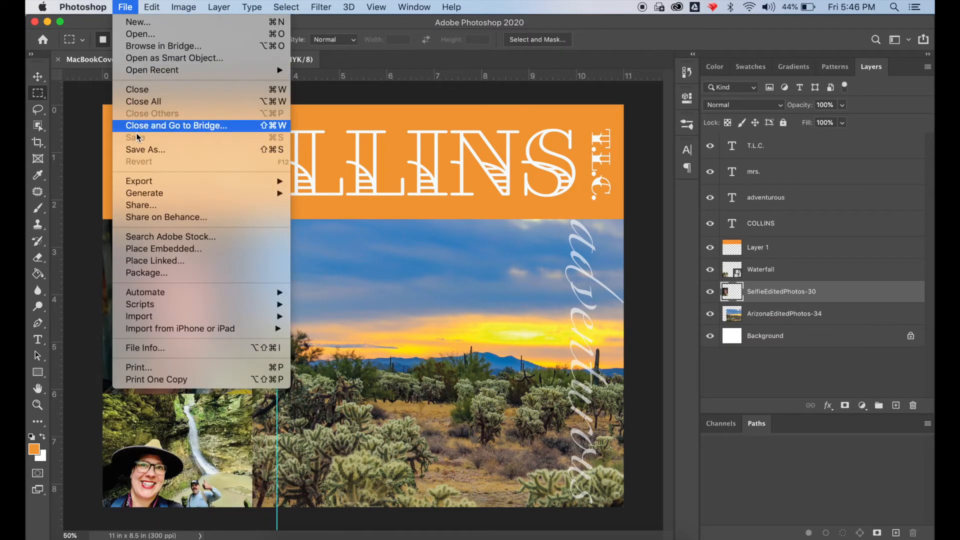
# - Place ChasingWaterfallsDay2June2020-69 as an embedded image, scaled to 51.39% and moved to the page's lower-left corner
pyautogui.click(141, 249)
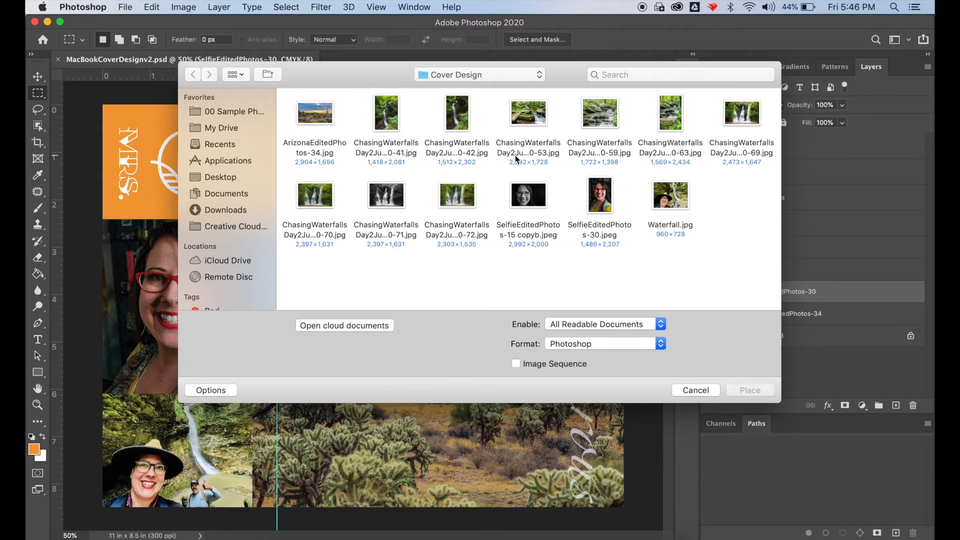
pyautogui.click(738, 117)
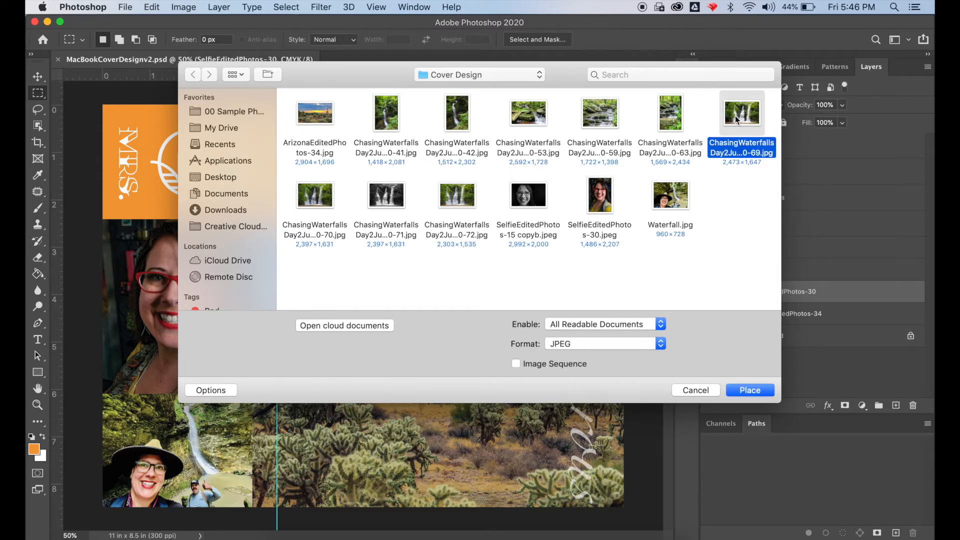
pyautogui.click(740, 391)
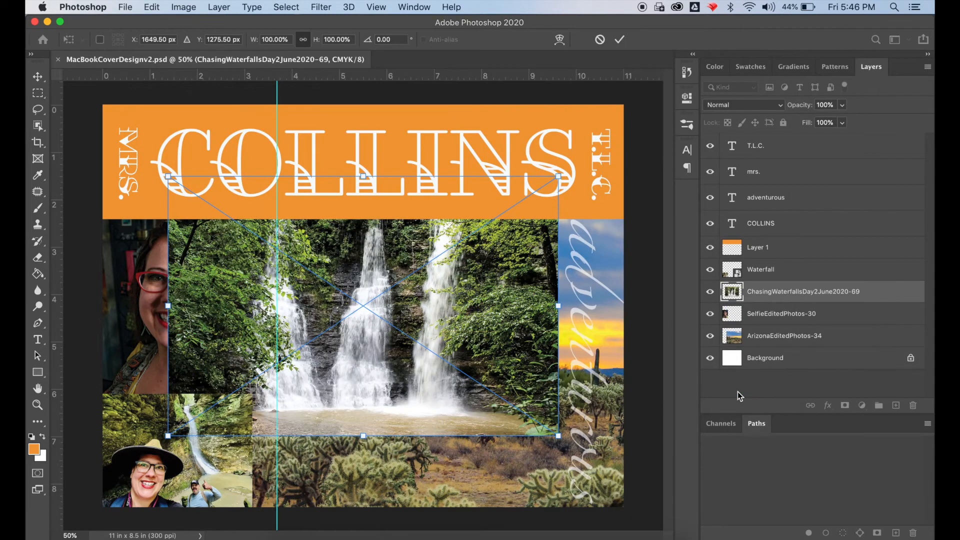
pyautogui.moveTo(554, 325); pyautogui.dragTo(546, 369)
pyautogui.moveTo(555, 218); pyautogui.dragTo(267, 440)
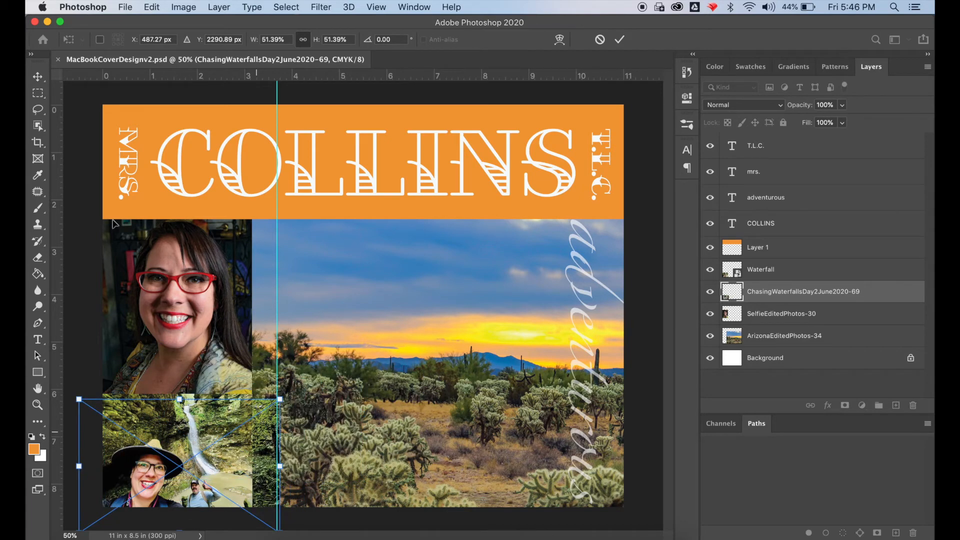
pyautogui.click(38, 77)
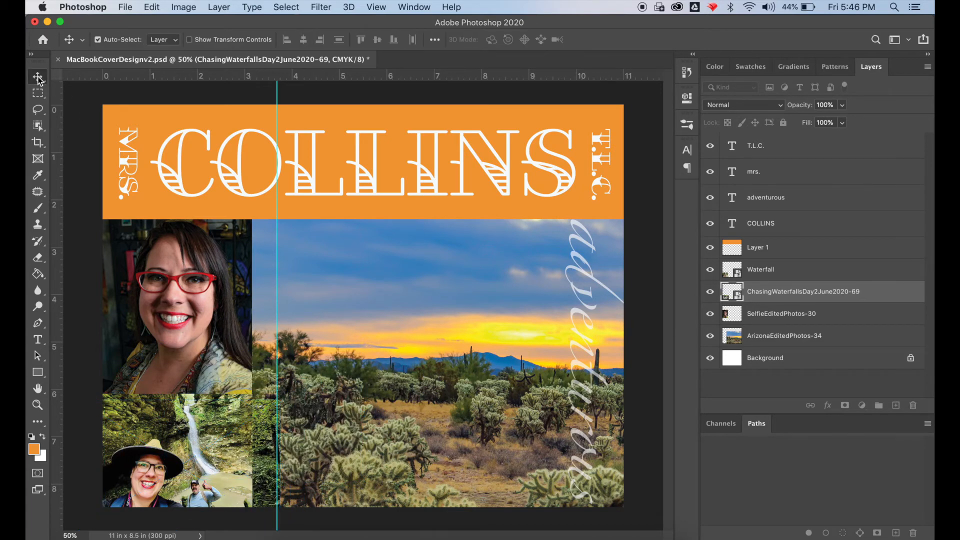
# - Hide the Waterfall layer and move the newly placed waterfall photo up so its lower edge meets the page bottom
pyautogui.click(833, 269)
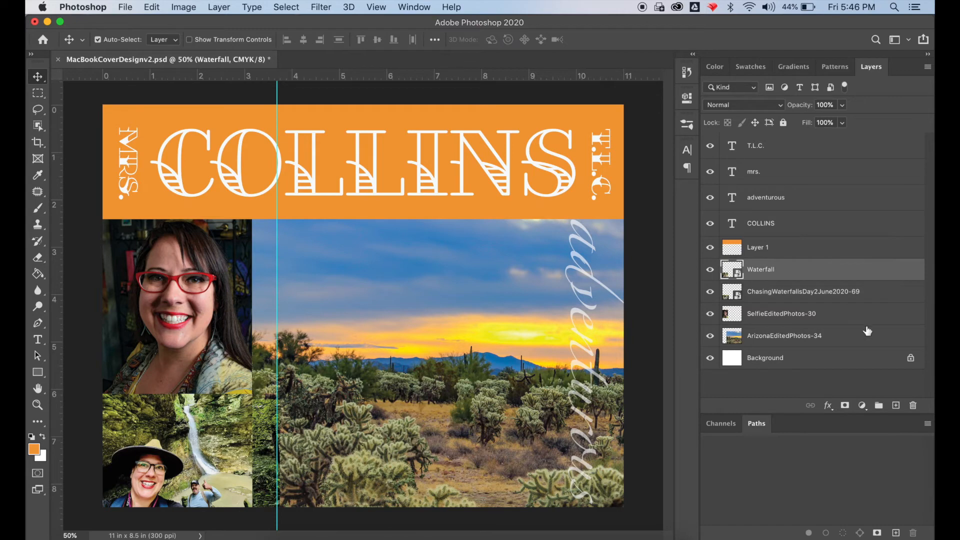
pyautogui.click(913, 405)
pyautogui.click(519, 199)
pyautogui.click(710, 271)
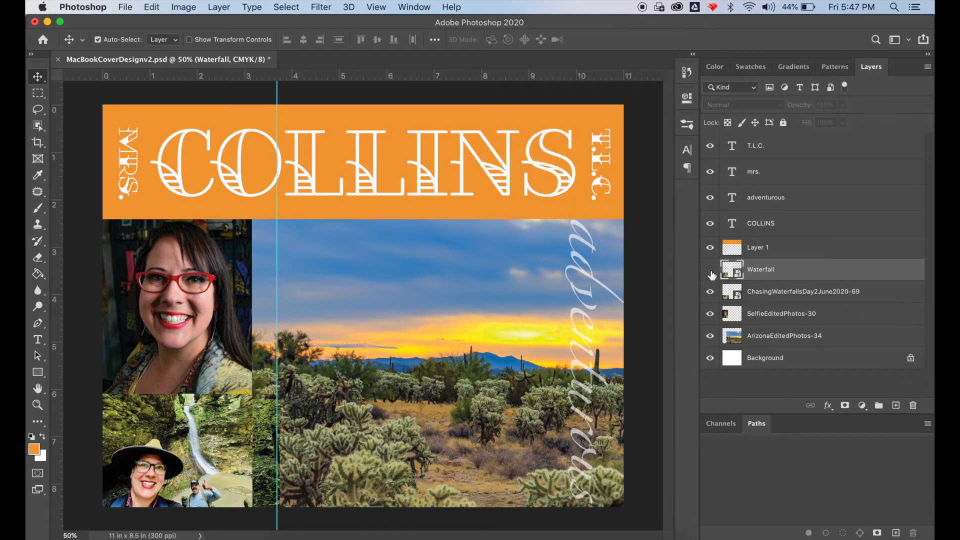
pyautogui.click(710, 270)
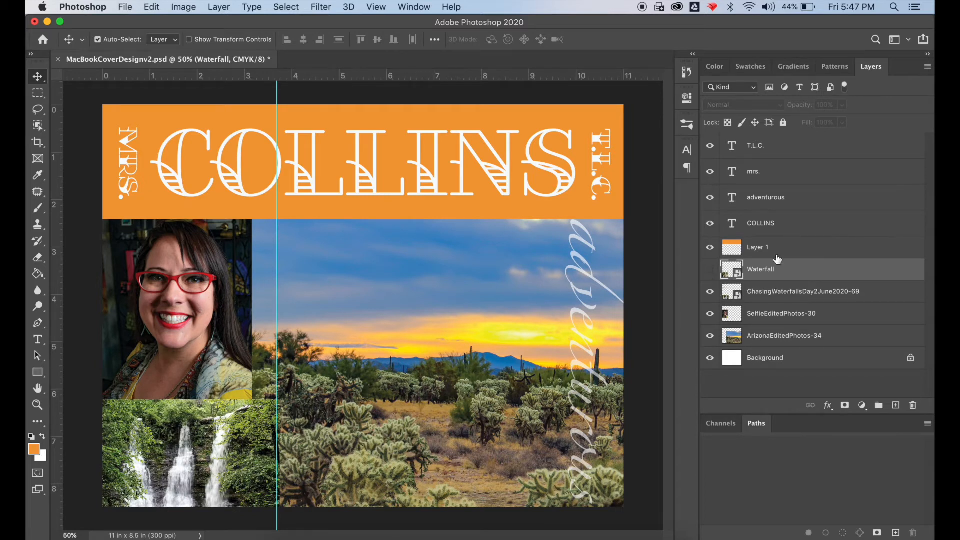
pyautogui.moveTo(213, 460)
pyautogui.mouseDown()
pyautogui.moveTo(210, 426)
pyautogui.moveTo(227, 442)
pyautogui.moveTo(216, 444)
pyautogui.mouseUp()
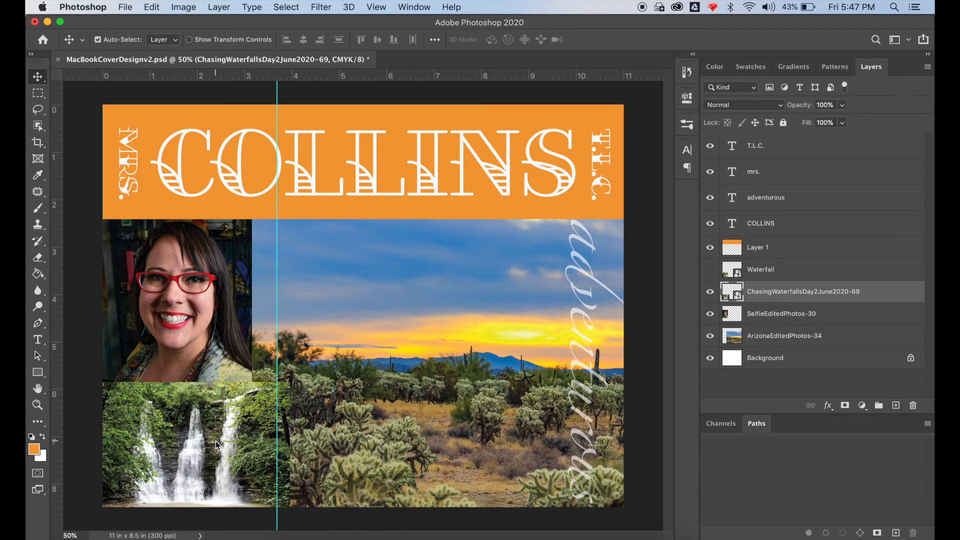
# - Nudge the portrait photo slightly left and scale it up until its right edge extends just past the vertical guide
pyautogui.click(773, 313)
pyautogui.moveTo(150, 305); pyautogui.dragTo(147, 304)
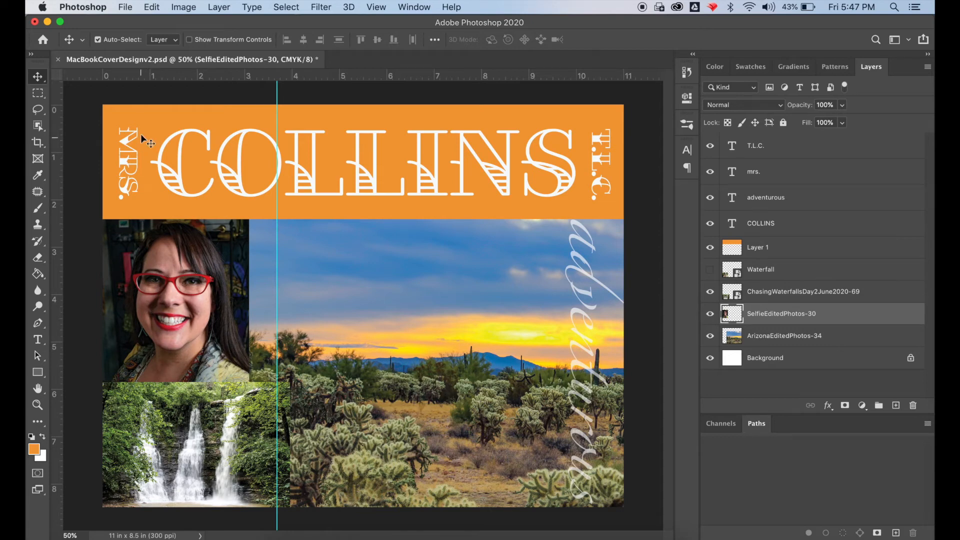
pyautogui.click(152, 7)
pyautogui.click(182, 287)
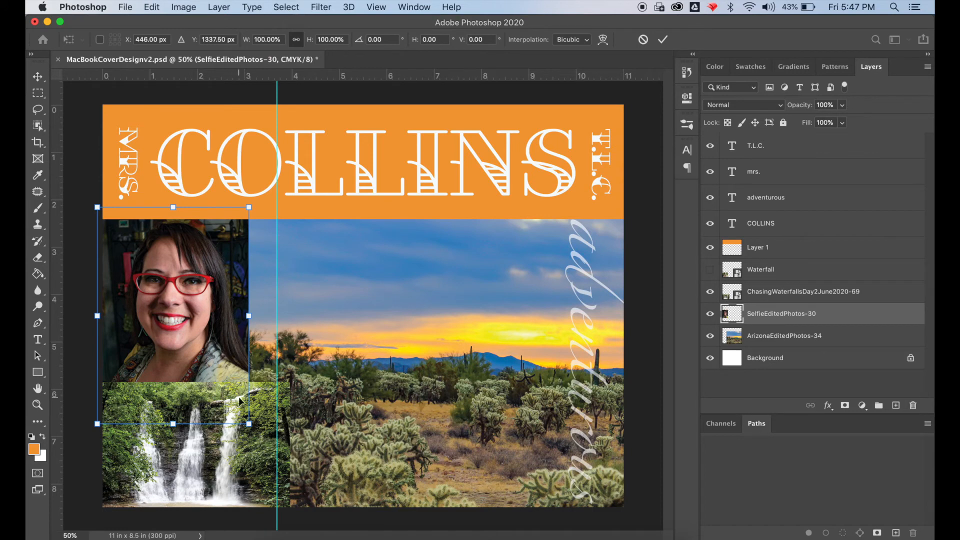
pyautogui.moveTo(248, 423); pyautogui.dragTo(285, 449)
pyautogui.press('Return')
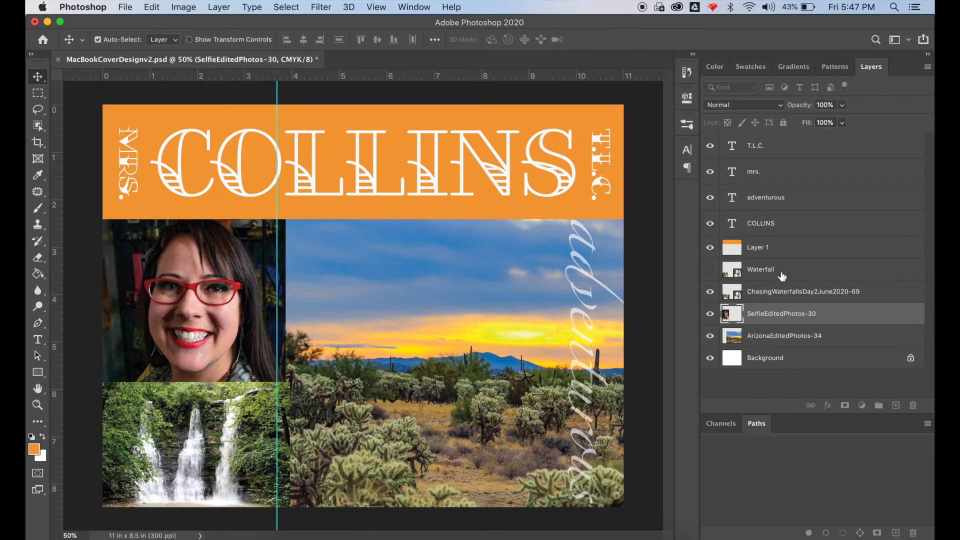
# - Scale down and reposition the waterfall photo to fill the column below the portrait, with its right edge on the vertical guide
pyautogui.click(775, 295)
pyautogui.moveTo(160, 455)
pyautogui.mouseDown()
pyautogui.moveTo(172, 451)
pyautogui.moveTo(164, 456)
pyautogui.mouseUp()
pyautogui.click(151, 7)
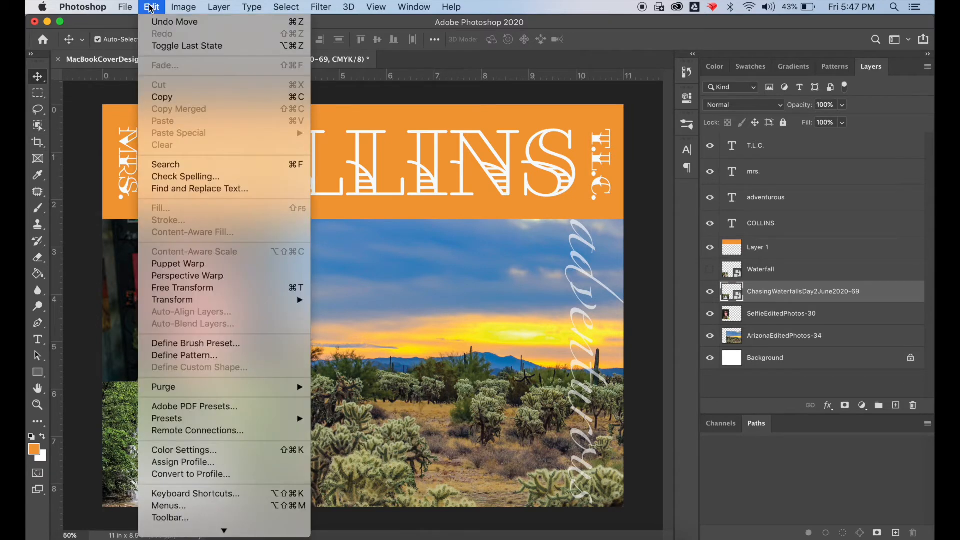
pyautogui.click(159, 287)
pyautogui.moveTo(88, 379); pyautogui.dragTo(103, 389)
pyautogui.moveTo(103, 512); pyautogui.dragTo(107, 509)
pyautogui.moveTo(181, 482); pyautogui.dragTo(174, 482)
pyautogui.moveTo(173, 481); pyautogui.dragTo(173, 478)
pyautogui.press('Return')
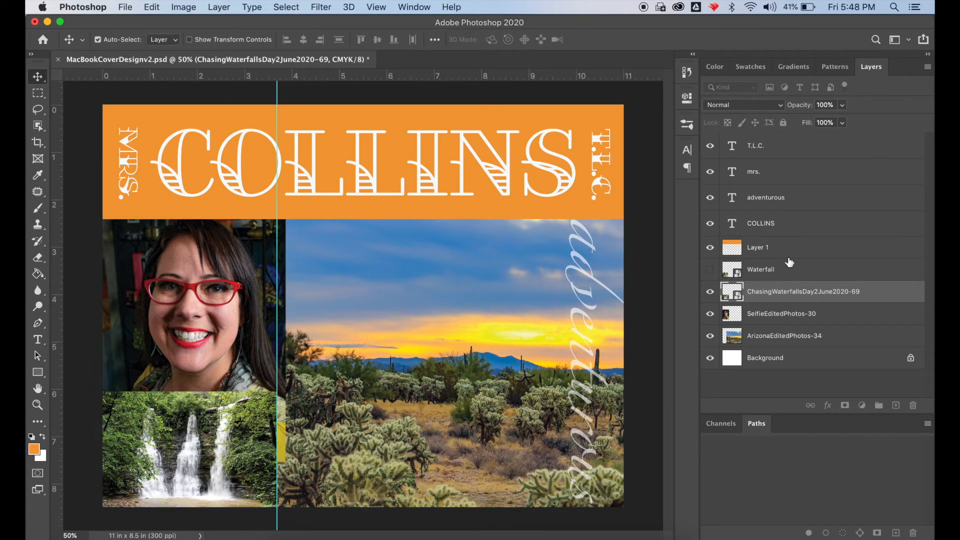
# - Clear all guides from the document
pyautogui.click(774, 317)
pyautogui.click(378, 7)
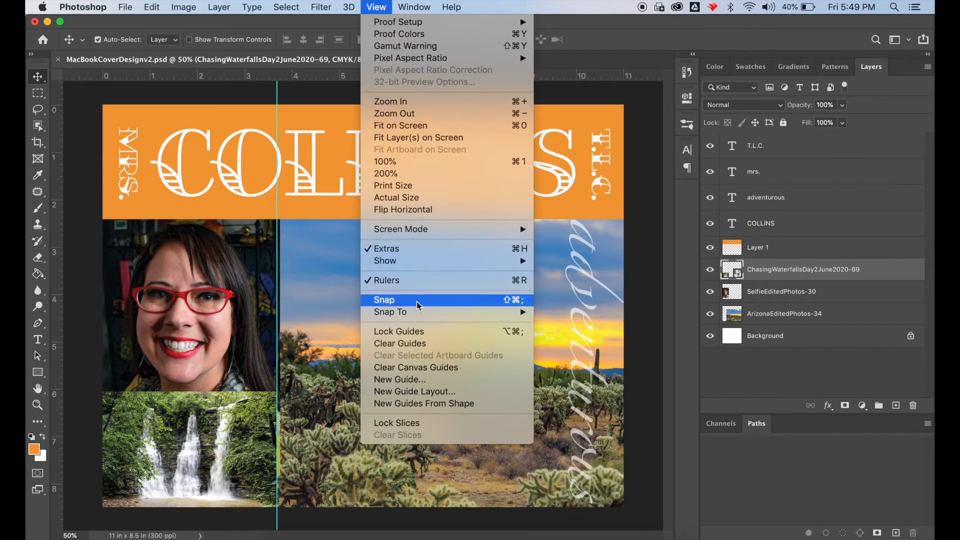
pyautogui.click(417, 343)
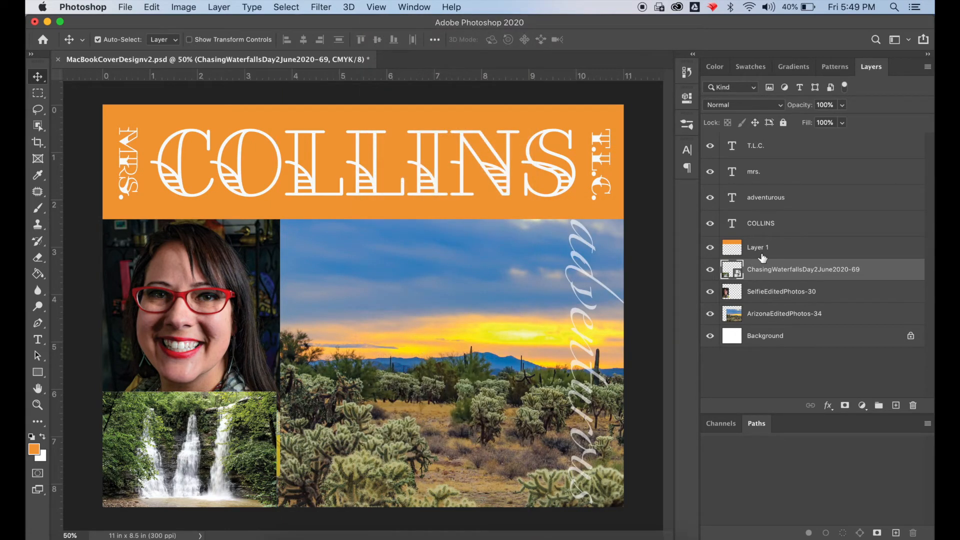
# - Nudge the portrait photo left until its right edge lines up with the waterfall photo's right edge
pyautogui.click(766, 292)
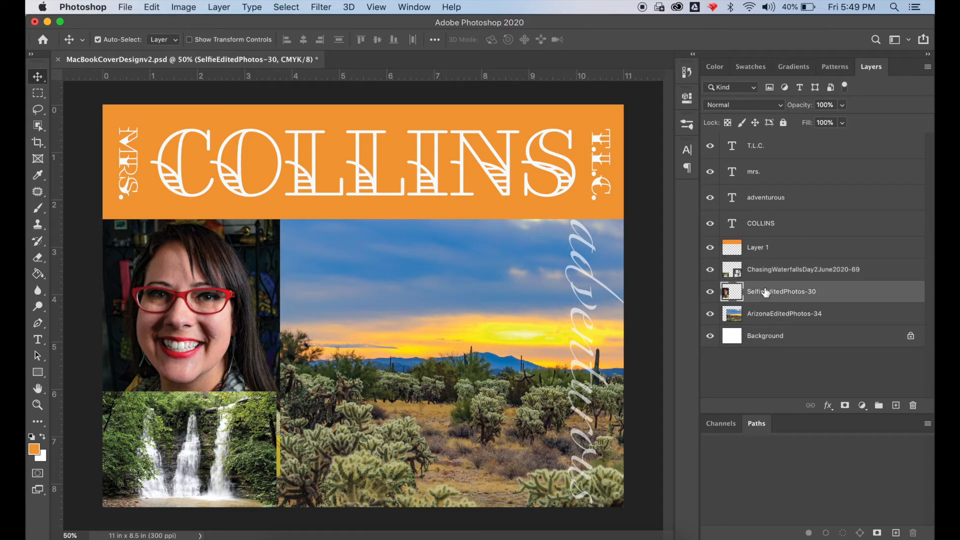
pyautogui.press('Left')
pyautogui.press('Left')
pyautogui.press('Left')
pyautogui.press('Left')
pyautogui.press('Left')
pyautogui.press('Left')
pyautogui.press('Left')
pyautogui.press('Left')
pyautogui.press('Left')
pyautogui.press('Left')
pyautogui.press('Left')
pyautogui.press('Left')
pyautogui.press('Left')
pyautogui.press('Left')
pyautogui.press('Left')
pyautogui.press('Left')
pyautogui.press('Left')
pyautogui.press('Left')
pyautogui.press('Left')
pyautogui.press('Left')
pyautogui.press('Left')
pyautogui.press('Left')
pyautogui.press('Left')
pyautogui.press('Left')
pyautogui.press('Right')
pyautogui.press('Right')
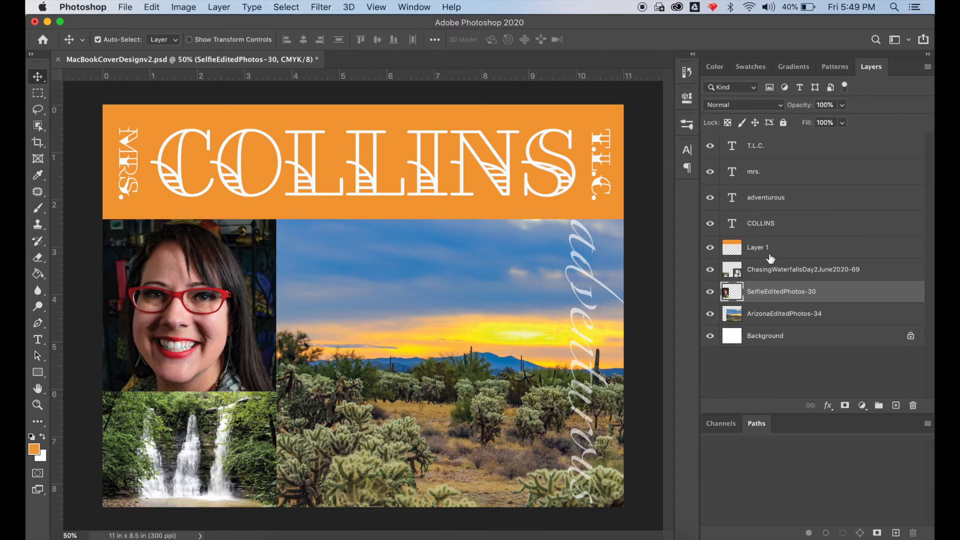
# - Add a new layer above the orange title strip and marquee-select a narrow vertical band between the portrait column and the desert photo
pyautogui.click(247, 208)
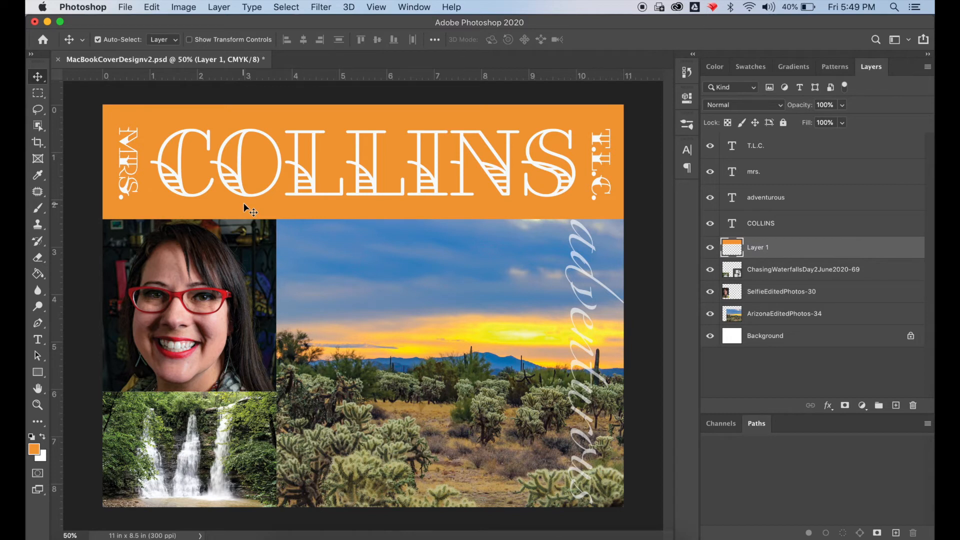
pyautogui.click(38, 94)
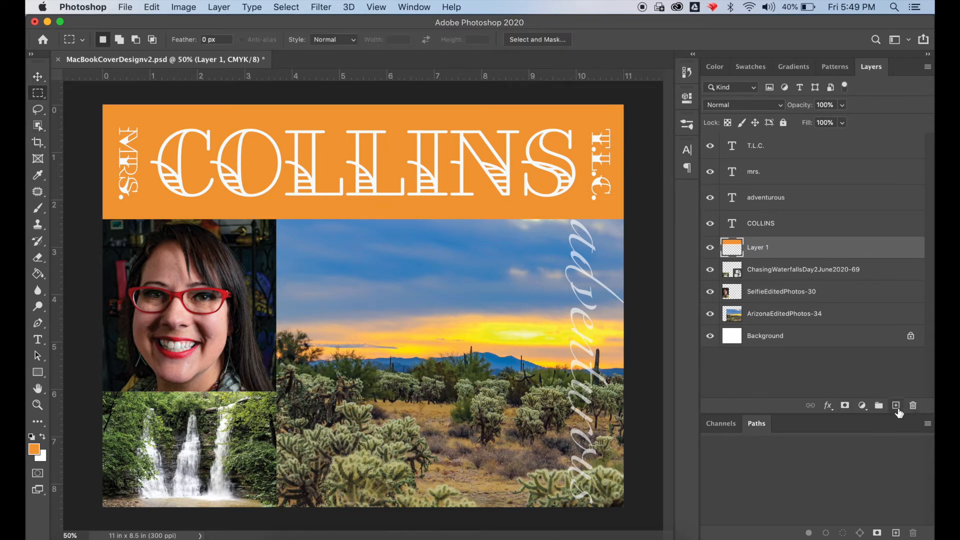
pyautogui.click(895, 405)
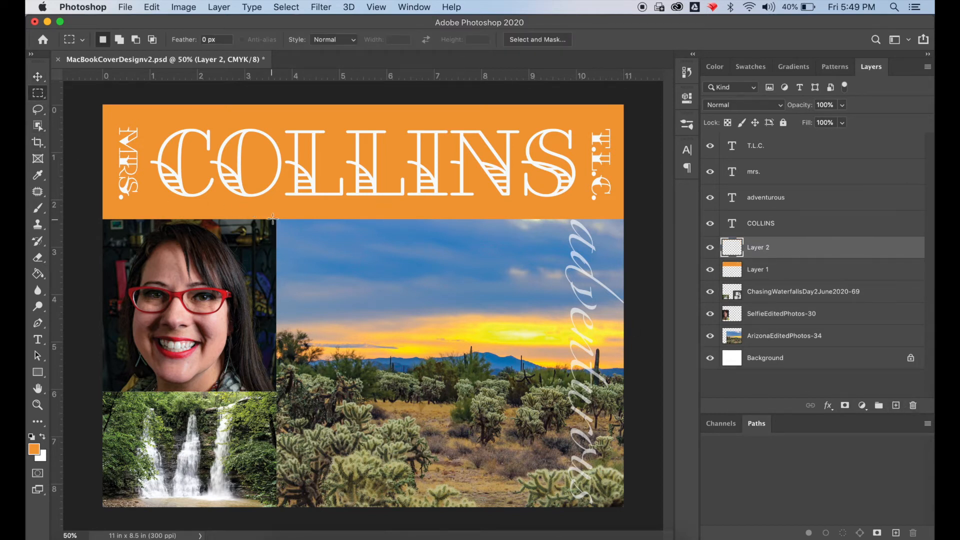
pyautogui.moveTo(274, 215); pyautogui.dragTo(281, 514)
# - Fill the selected vertical band with the orange foreground color at 100% opacity
pyautogui.click(40, 278)
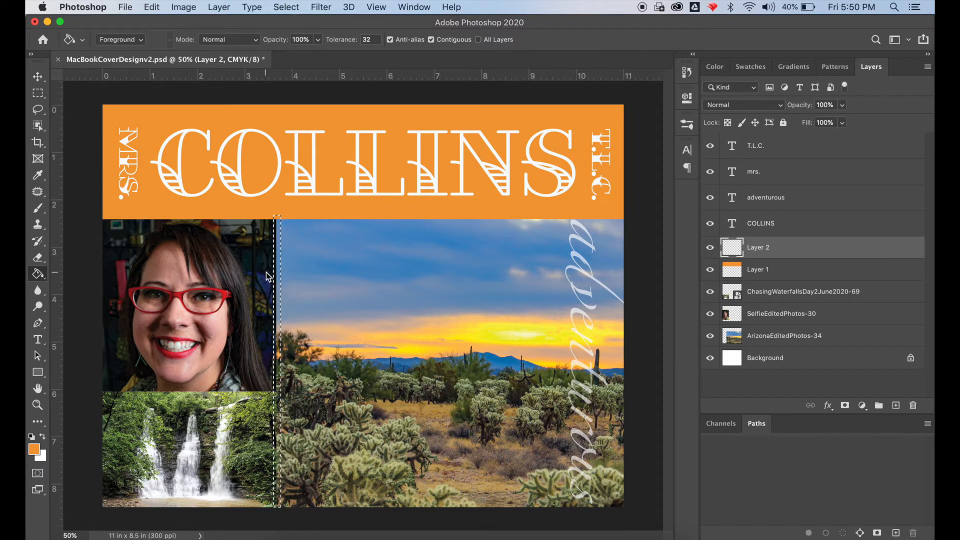
pyautogui.click(152, 7)
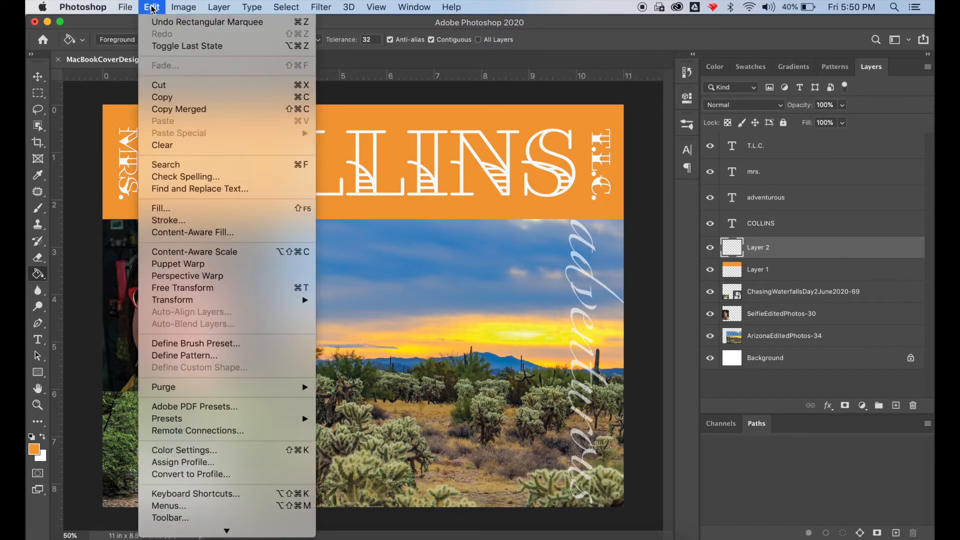
pyautogui.click(162, 208)
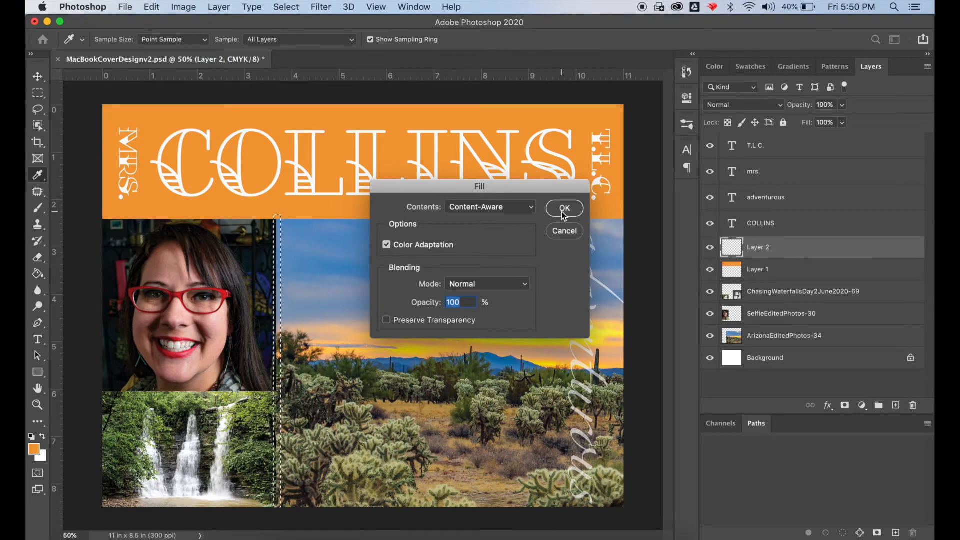
pyautogui.click(511, 206)
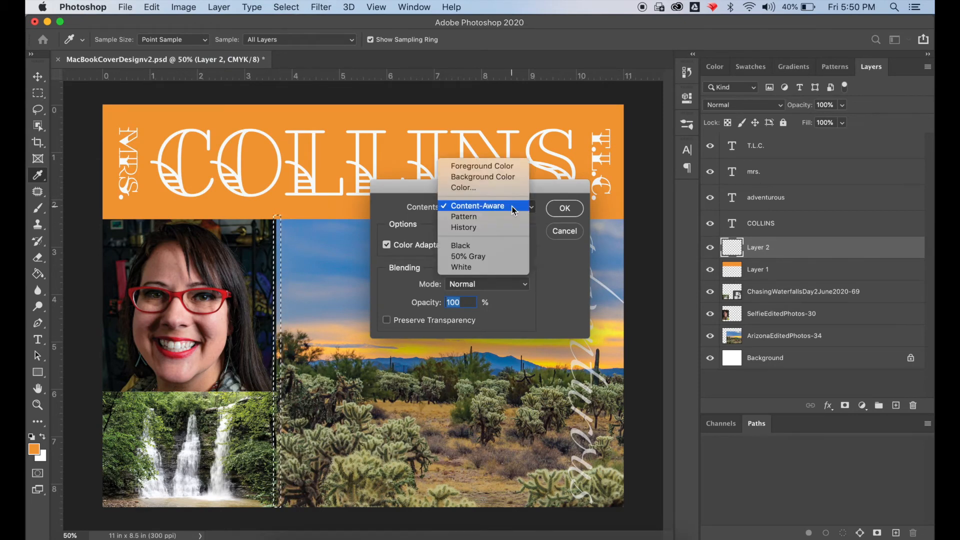
pyautogui.click(502, 163)
pyautogui.click(565, 208)
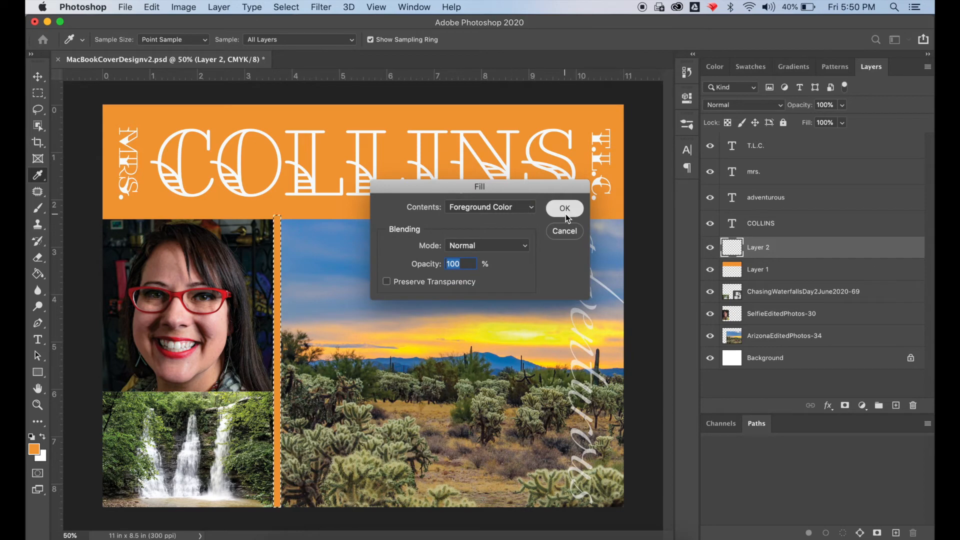
pyautogui.press('g')
# - Duplicate the vertical orange strip's layer within the same document, keeping the name Layer 2 copy
pyautogui.click(37, 76)
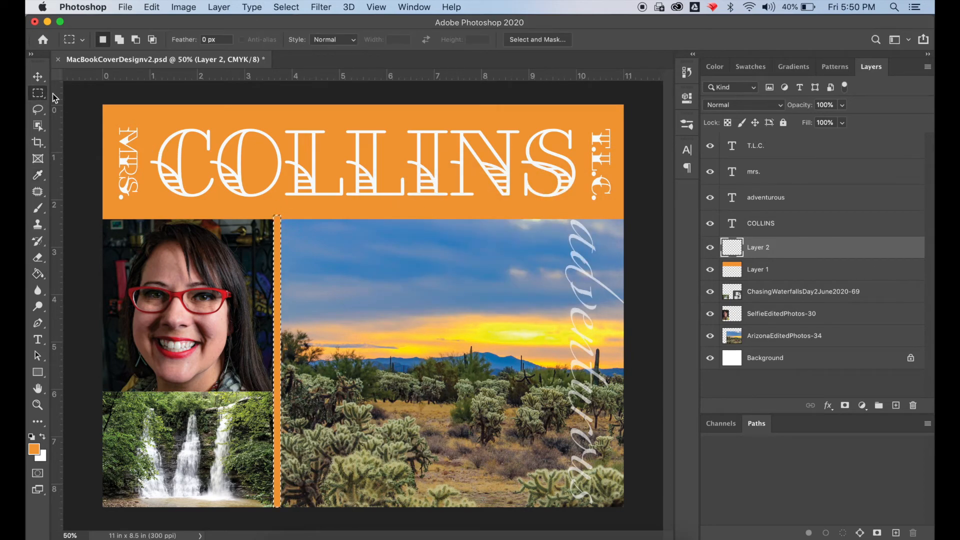
pyautogui.click(219, 7)
pyautogui.click(250, 58)
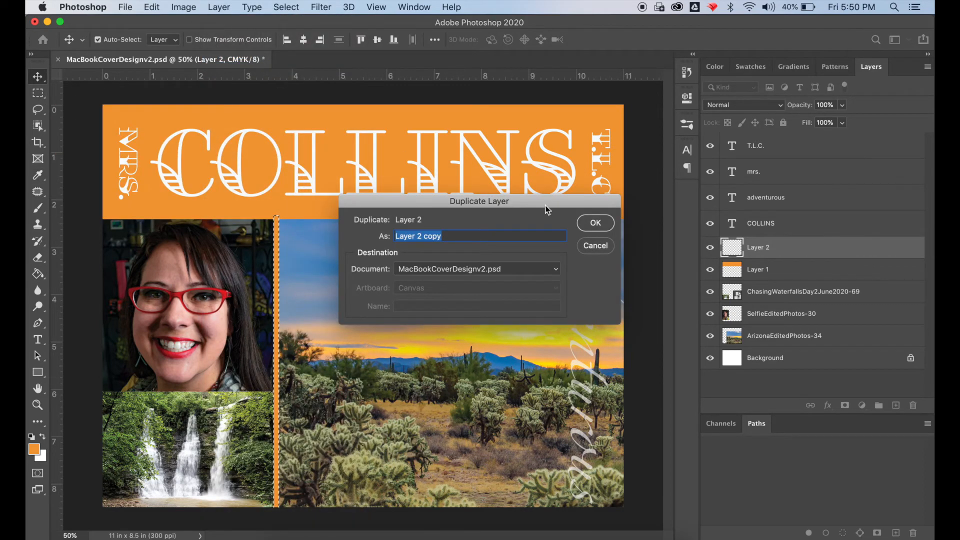
pyautogui.click(593, 224)
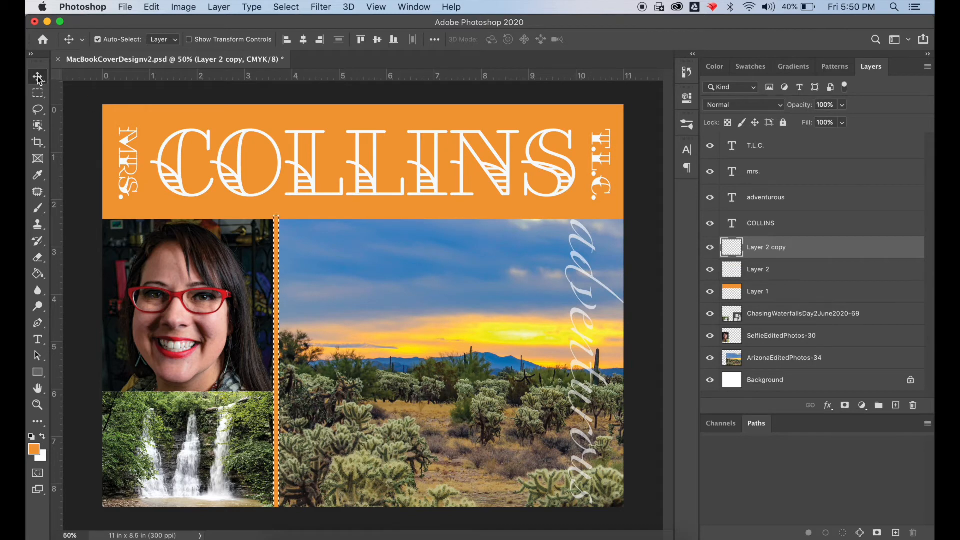
# - Rotate the duplicated strip 90 degrees and place it horizontally between the portrait and waterfall photos, ending at the vertical strip
pyautogui.click(152, 7)
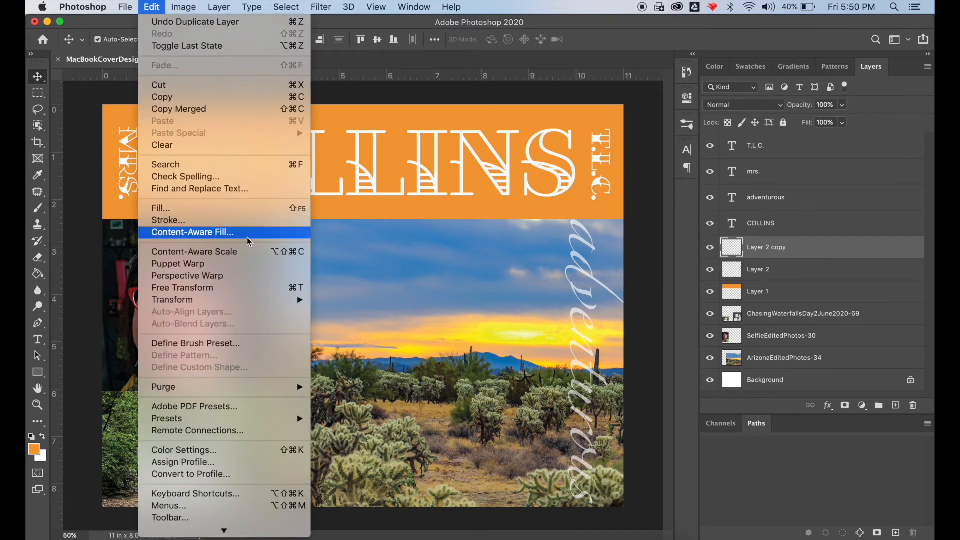
pyautogui.click(228, 289)
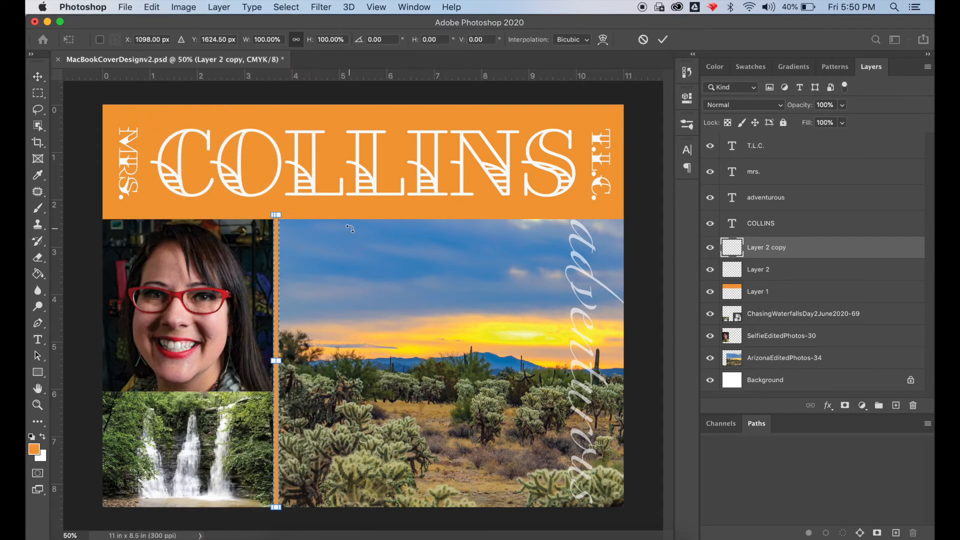
pyautogui.moveTo(350, 228); pyautogui.dragTo(429, 436)
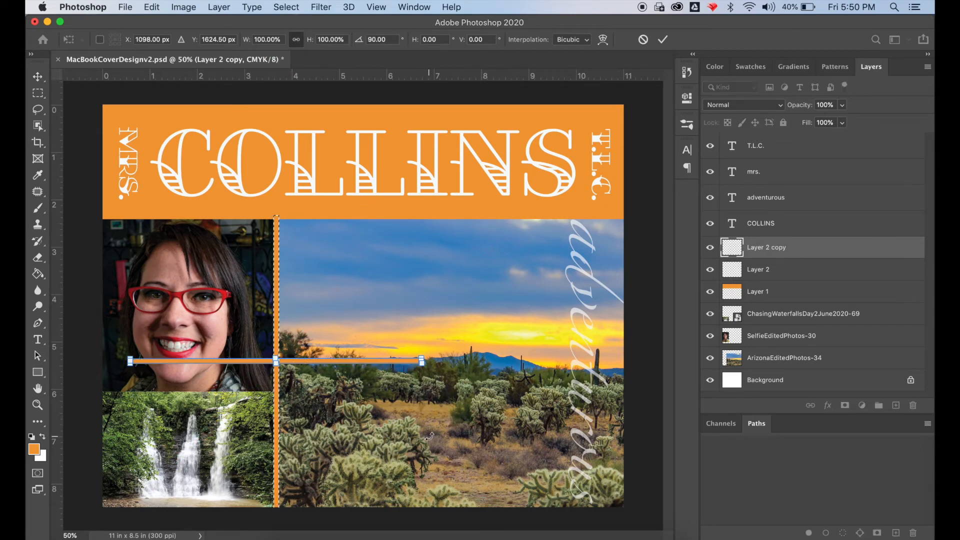
pyautogui.click(37, 76)
pyautogui.moveTo(361, 364); pyautogui.dragTo(213, 395)
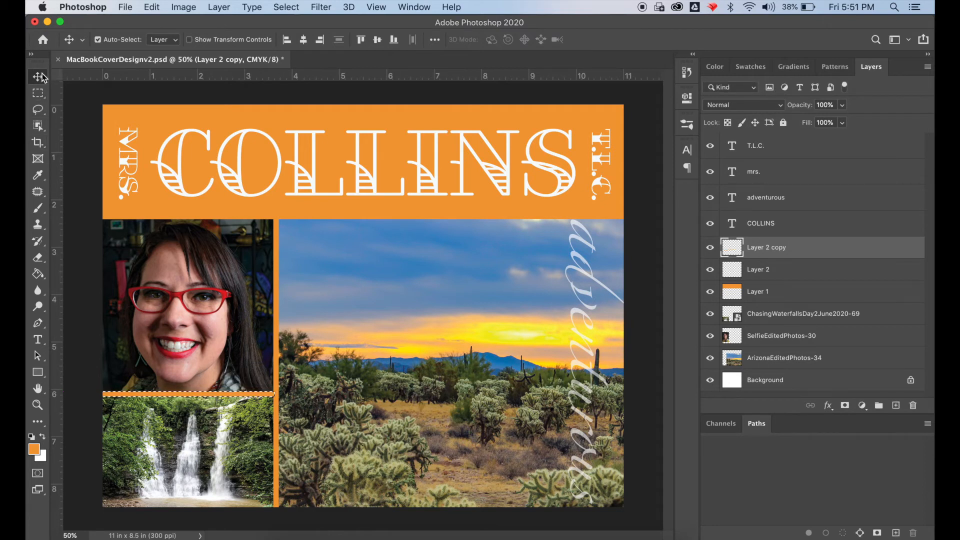
# - Clear the selection and the layer selection, and save the document
pyautogui.press('super+d')
pyautogui.keyDown('super'); pyautogui.click(85, 226); pyautogui.keyUp('super')
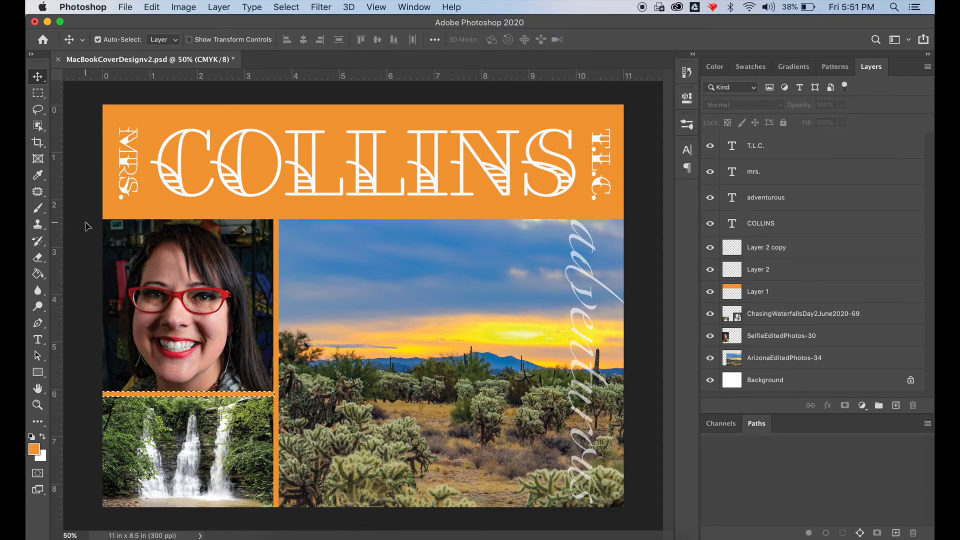
pyautogui.press('super+s')
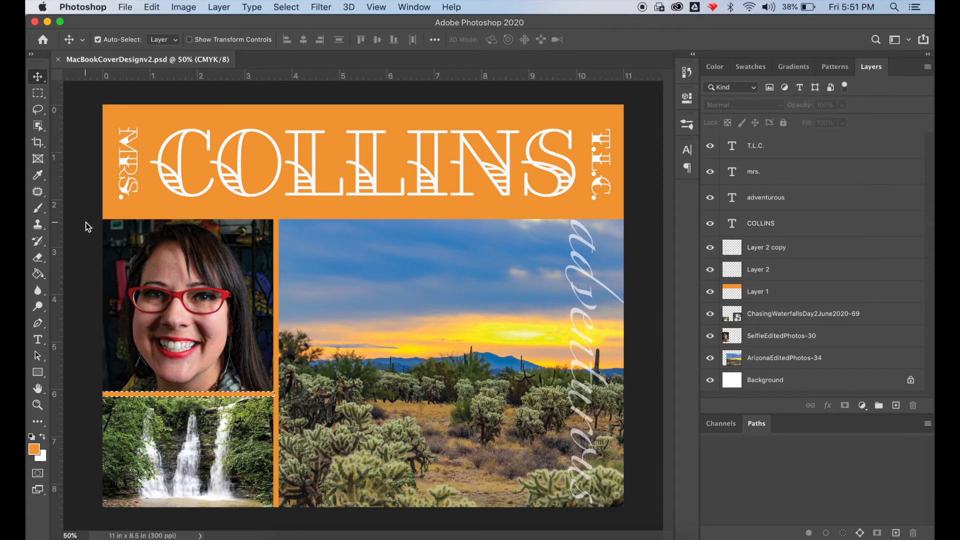
pyautogui.click(37, 93)
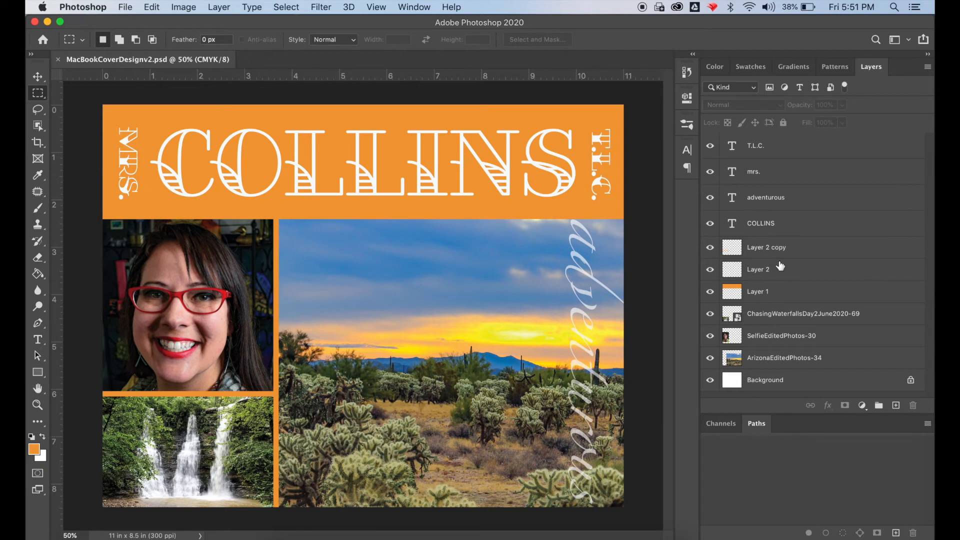
# - Scale the "adventurous" text to about 72% width and 76% height and move it to the upper left edge of the desert photo
pyautogui.click(784, 344)
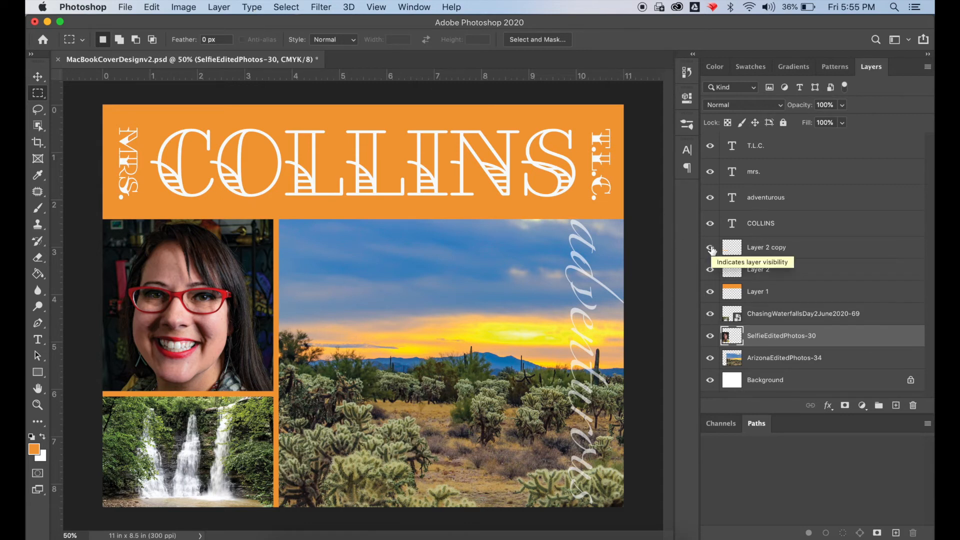
pyautogui.click(761, 196)
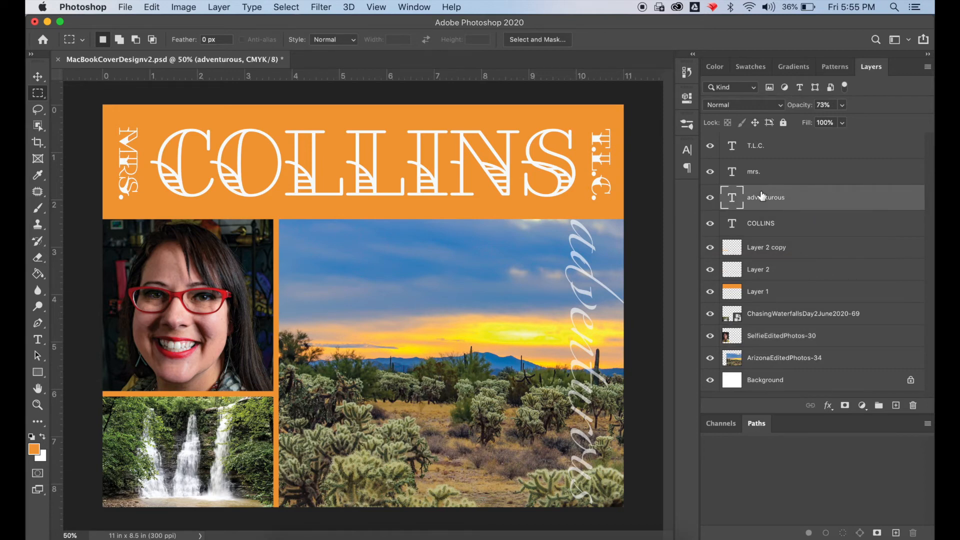
pyautogui.click(157, 11)
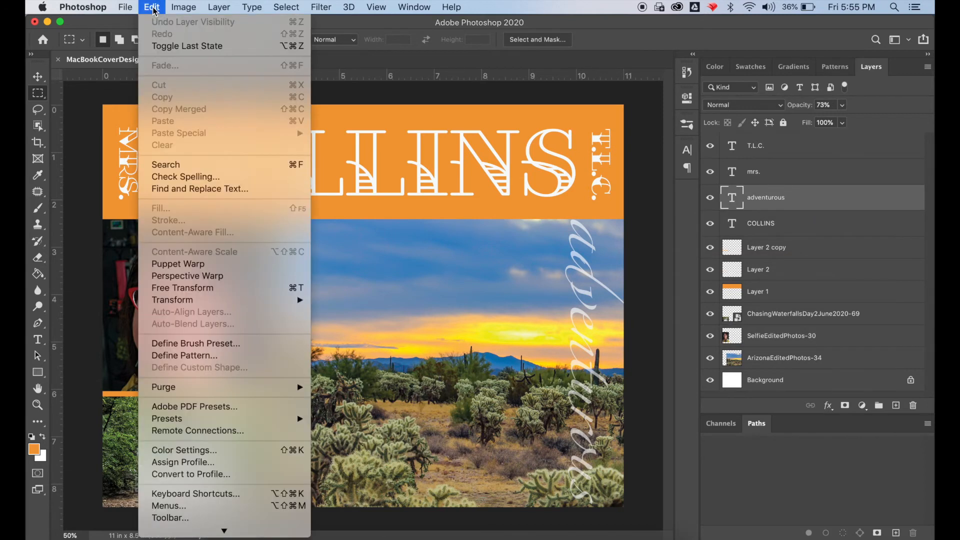
pyautogui.click(178, 288)
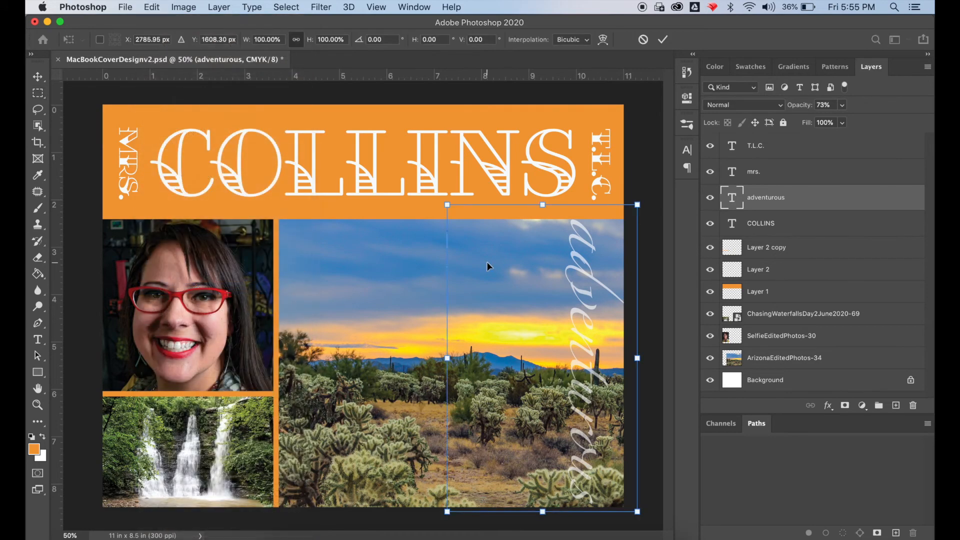
pyautogui.moveTo(637, 204); pyautogui.dragTo(586, 277)
pyautogui.moveTo(460, 389); pyautogui.dragTo(230, 389)
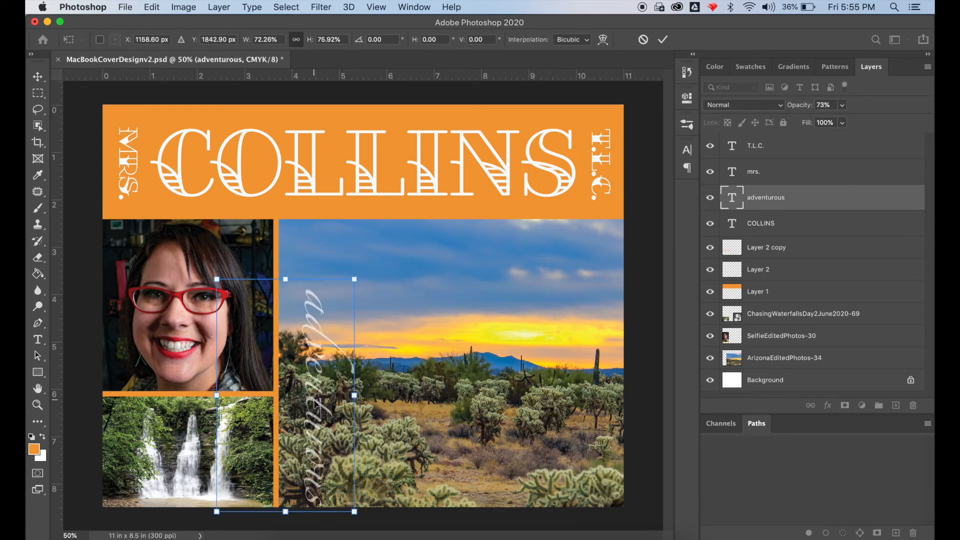
pyautogui.moveTo(314, 406); pyautogui.dragTo(294, 340)
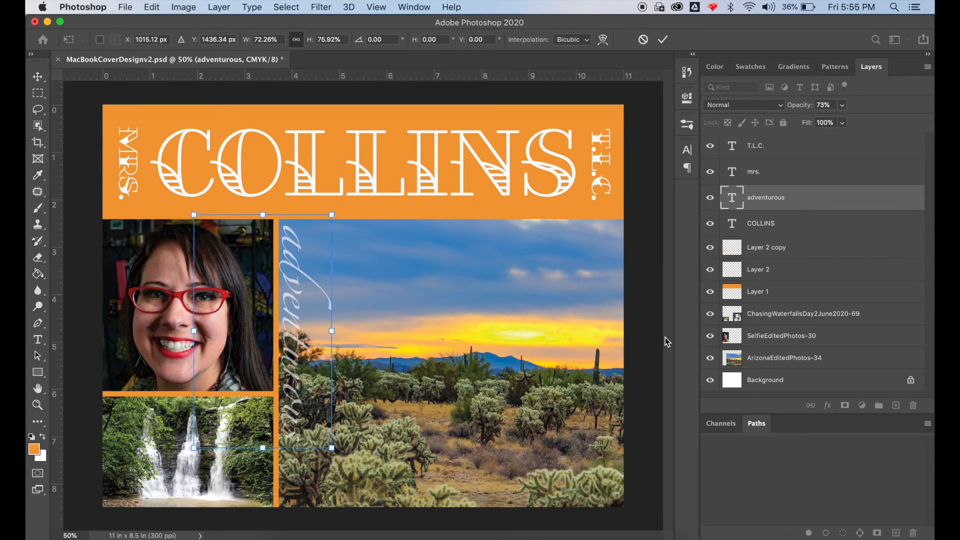
# - Shift the desert photo left so the large saguaro cactus comes into the frame
pyautogui.click(806, 358)
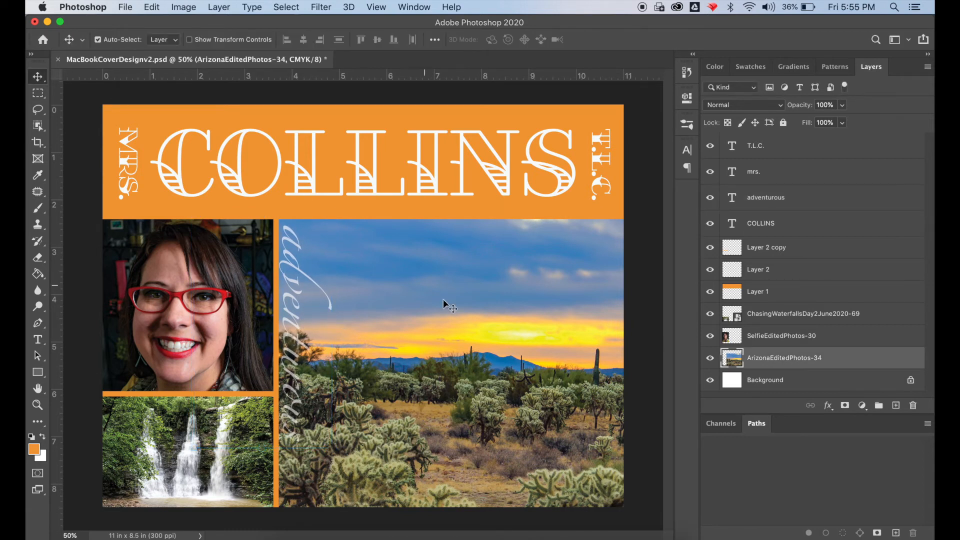
pyautogui.moveTo(518, 316); pyautogui.dragTo(372, 310)
pyautogui.moveTo(434, 324); pyautogui.dragTo(403, 323)
# - Scale the desert photo down slightly and reposition it so it fills the area beside the orange strip with the saguaro in frame
pyautogui.click(152, 7)
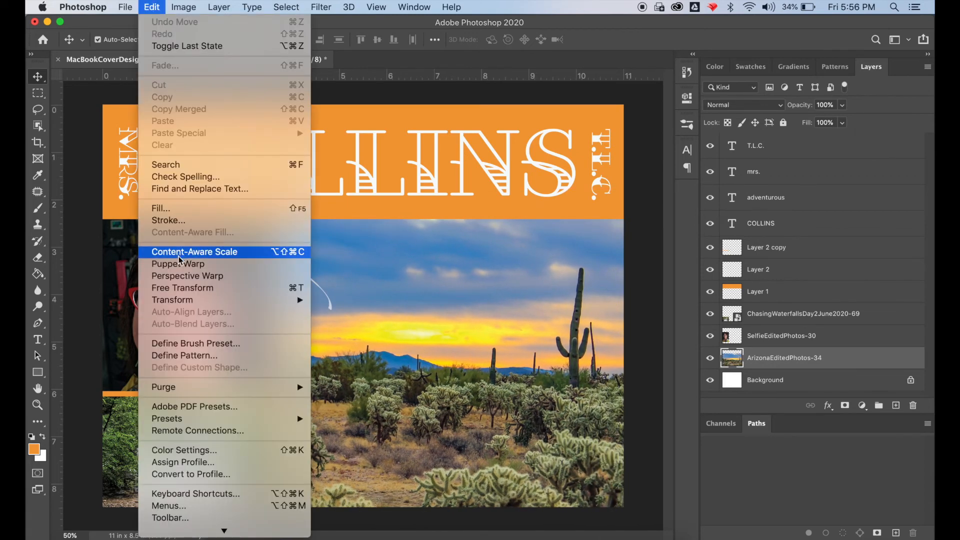
pyautogui.click(180, 288)
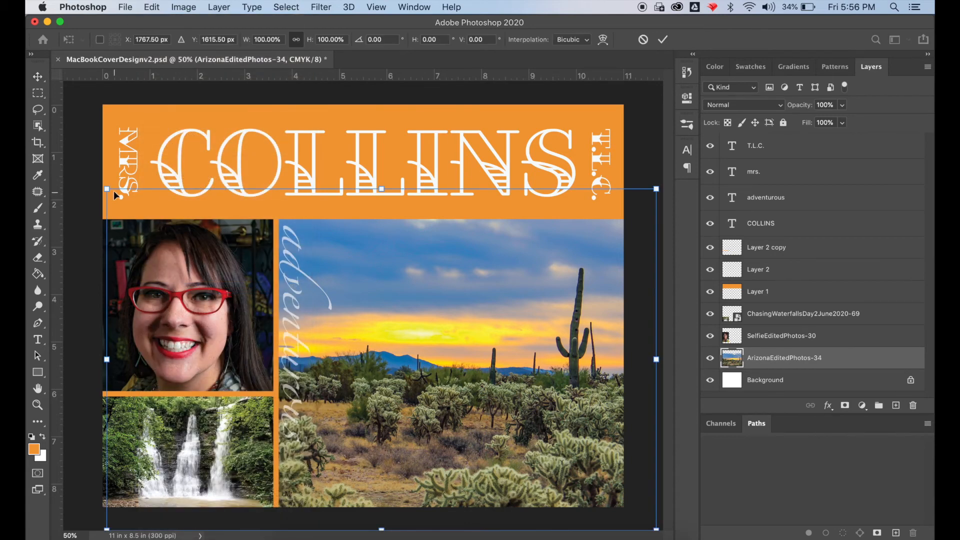
pyautogui.moveTo(107, 189); pyautogui.dragTo(185, 245)
pyautogui.moveTo(406, 385); pyautogui.dragTo(449, 365)
pyautogui.moveTo(227, 230); pyautogui.dragTo(205, 213)
pyautogui.moveTo(503, 387); pyautogui.dragTo(432, 381)
pyautogui.moveTo(130, 205); pyautogui.dragTo(104, 194)
pyautogui.press('Return')
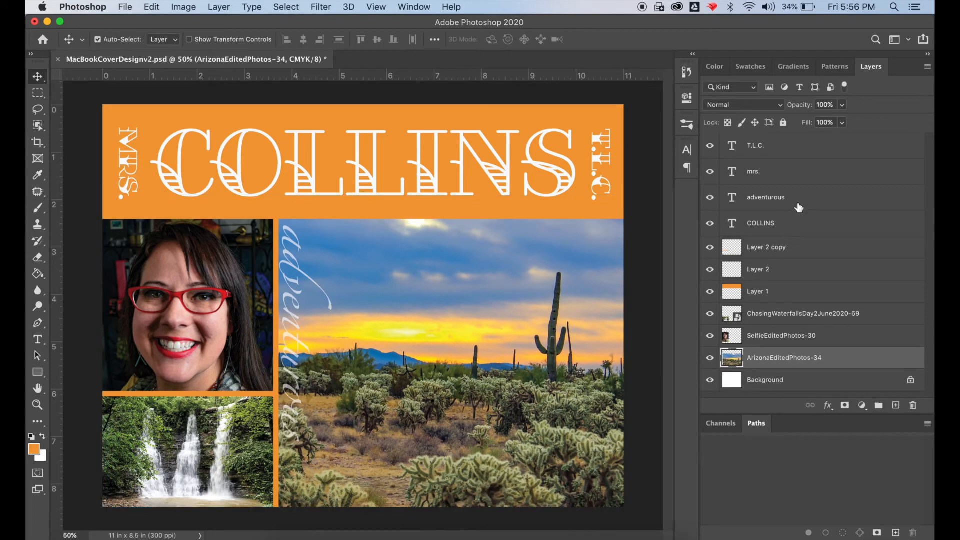
# - Set the "adventurous" text layer to 100% opacity and save the cover to the Desktop as a JPEG at maximum quality 12
pyautogui.click(797, 206)
pyautogui.click(125, 7)
pyautogui.click(152, 149)
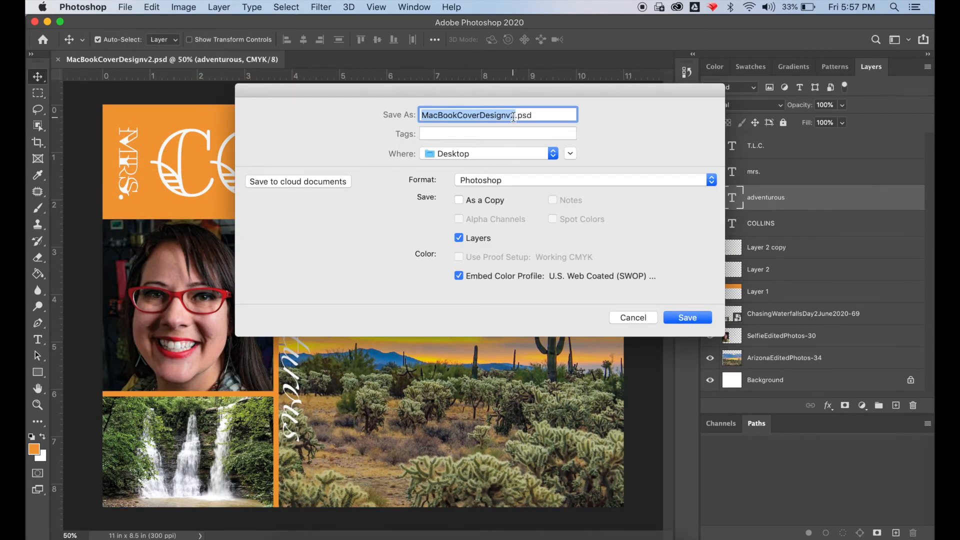
pyautogui.click(680, 183)
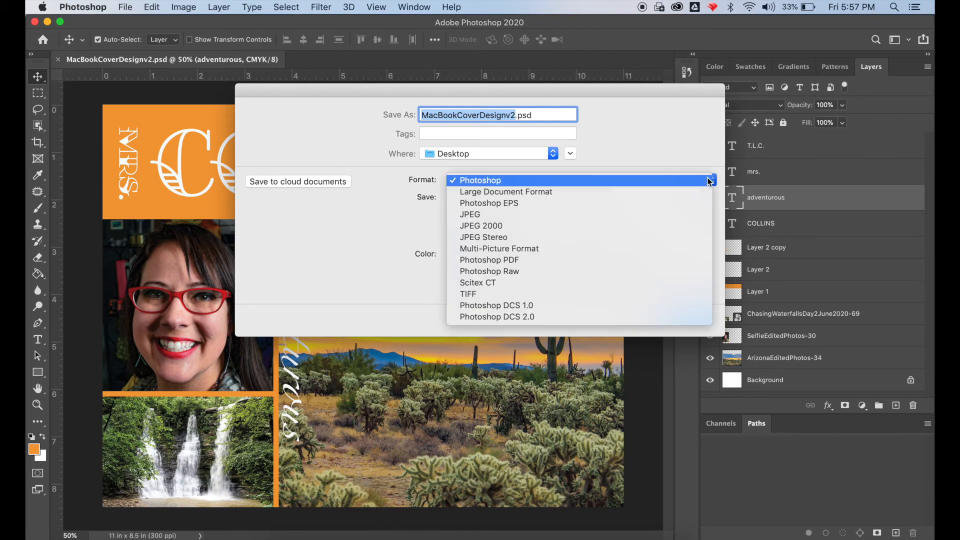
pyautogui.click(697, 216)
pyautogui.click(707, 318)
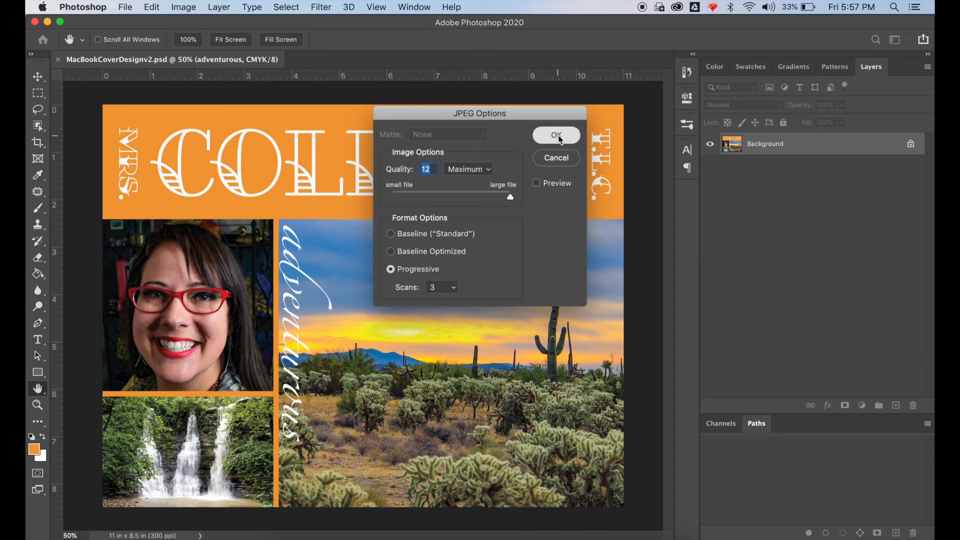
pyautogui.click(558, 136)
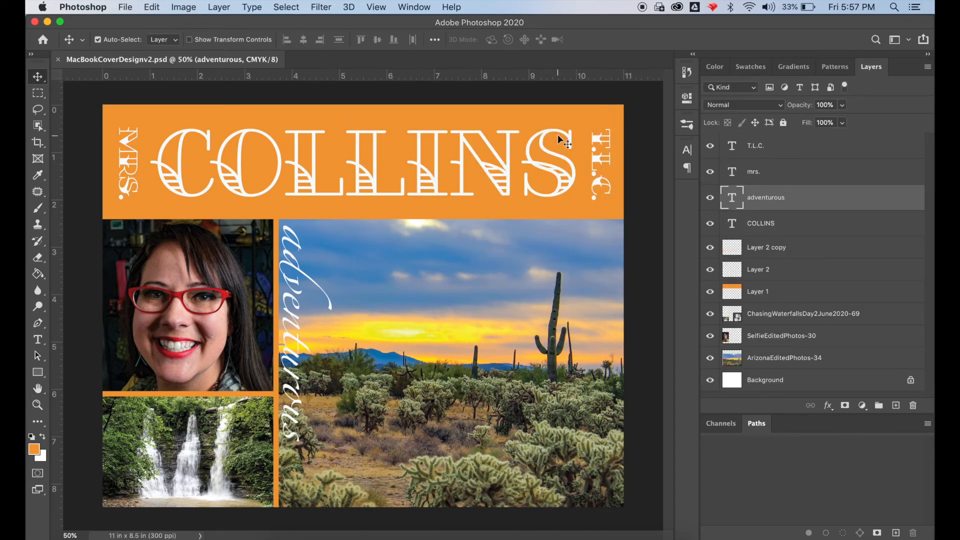
# - Add a Color Overlay effect to the orange title strip's layer, Layer 1
pyautogui.click(764, 291)
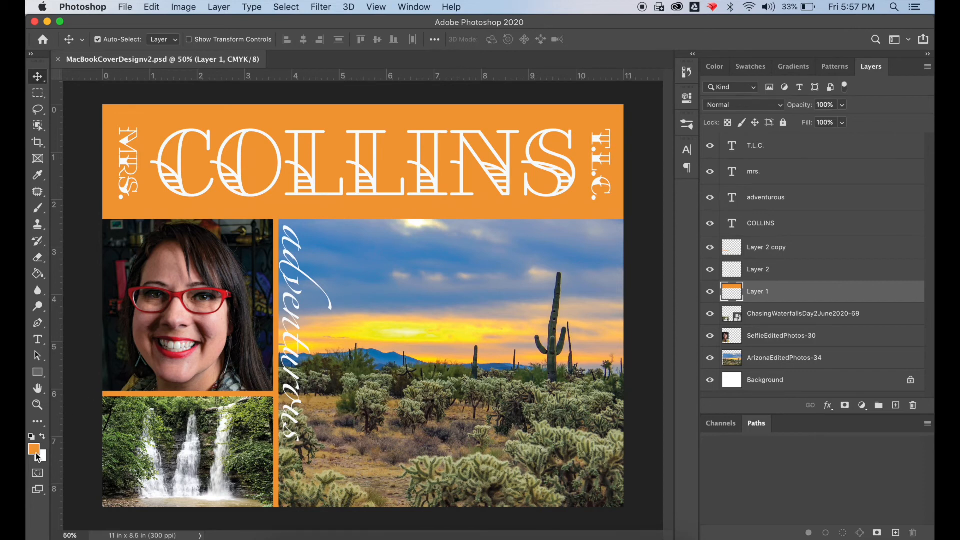
pyautogui.doubleClick(780, 295)
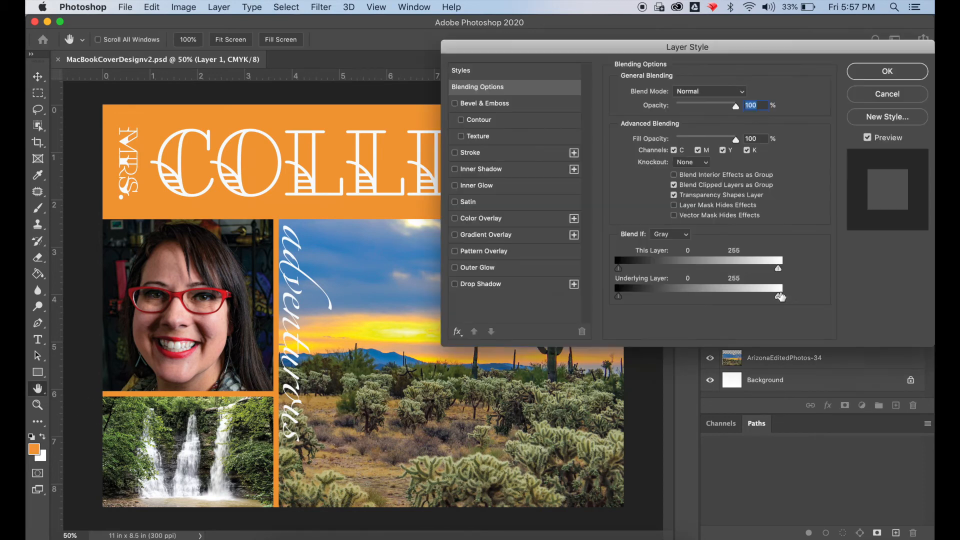
pyautogui.click(490, 222)
# - Change the title strip's overlay color to a medium teal with hue 176°, 82% saturation and 66% brightness
pyautogui.click(750, 94)
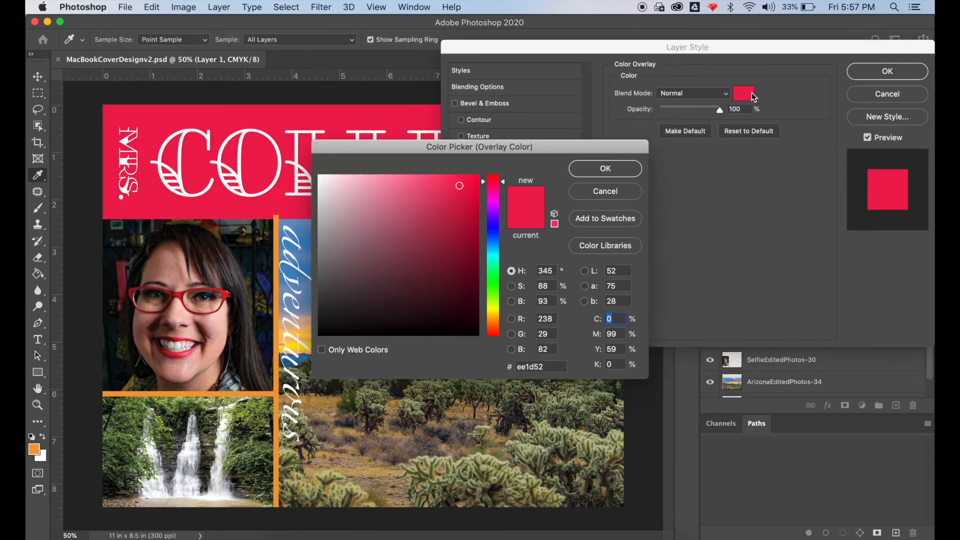
pyautogui.click(496, 257)
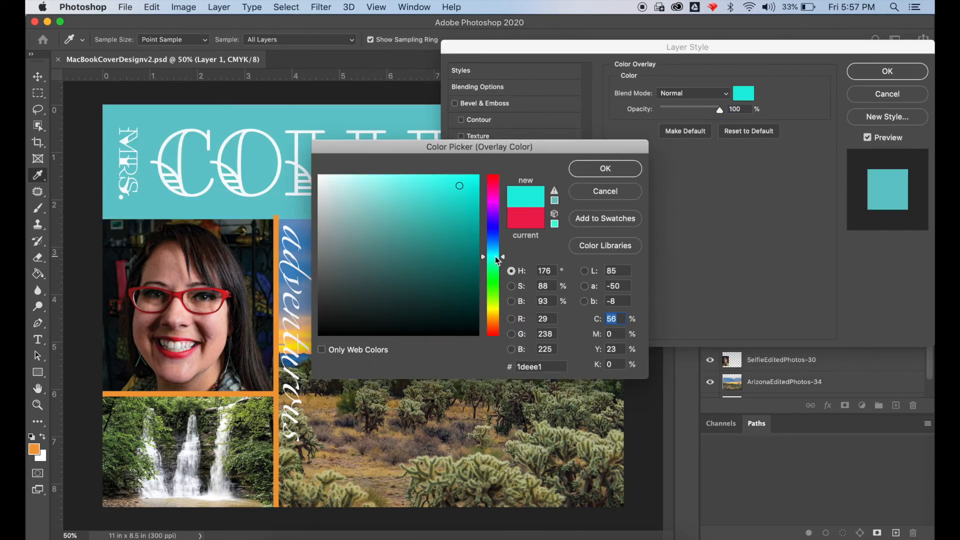
pyautogui.click(450, 230)
pyautogui.click(413, 203)
pyautogui.click(416, 261)
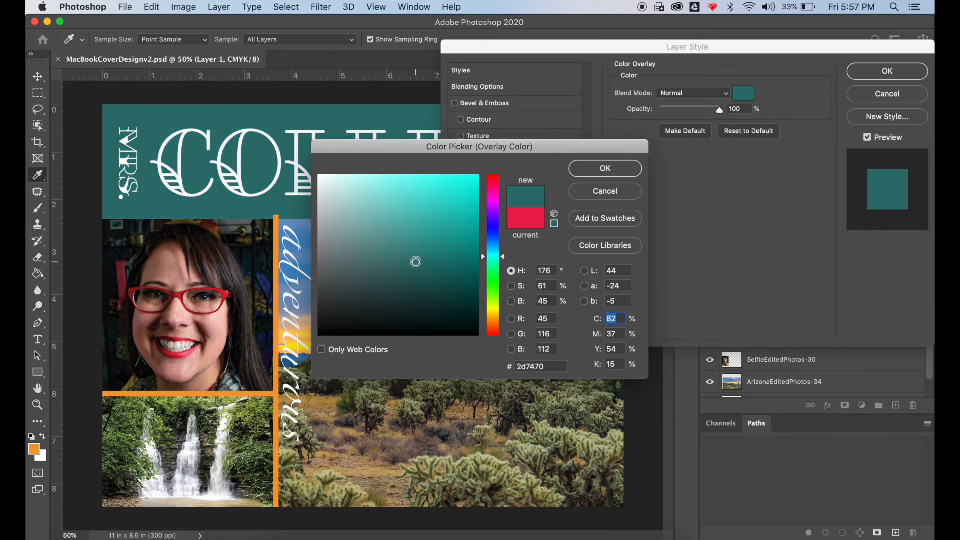
pyautogui.click(468, 245)
pyautogui.click(475, 213)
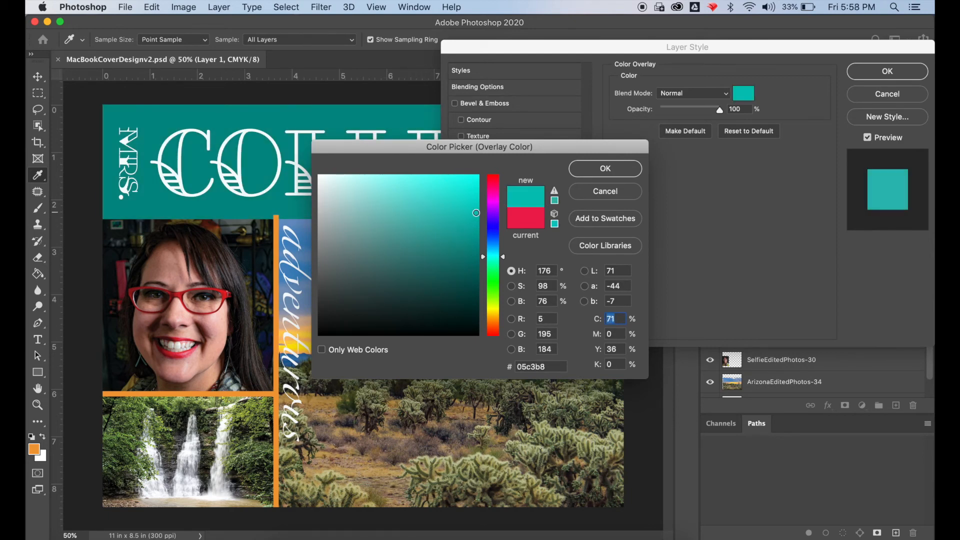
pyautogui.click(451, 229)
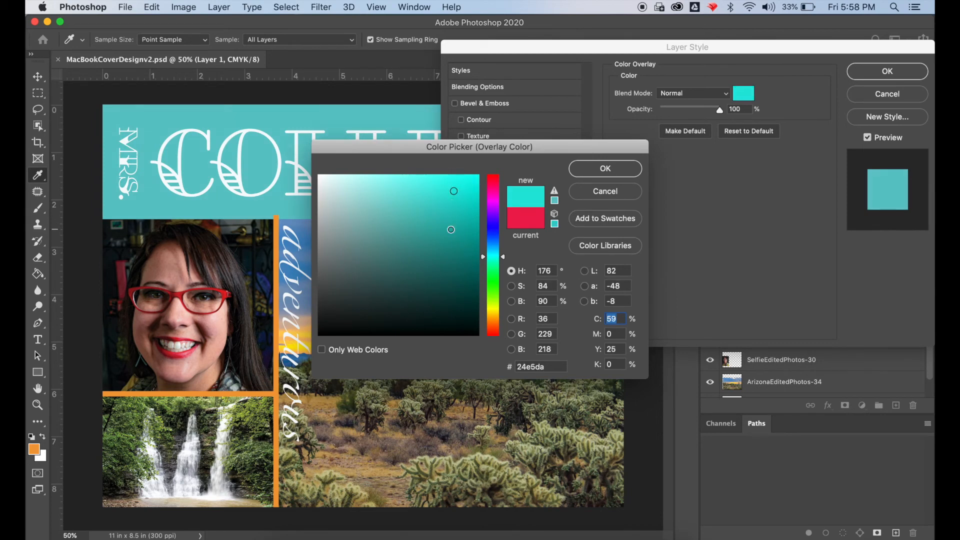
# - Shift the overlay hue to 188° for the blue-teal #1e96a8 and apply the layer style to the title strip
pyautogui.click(494, 250)
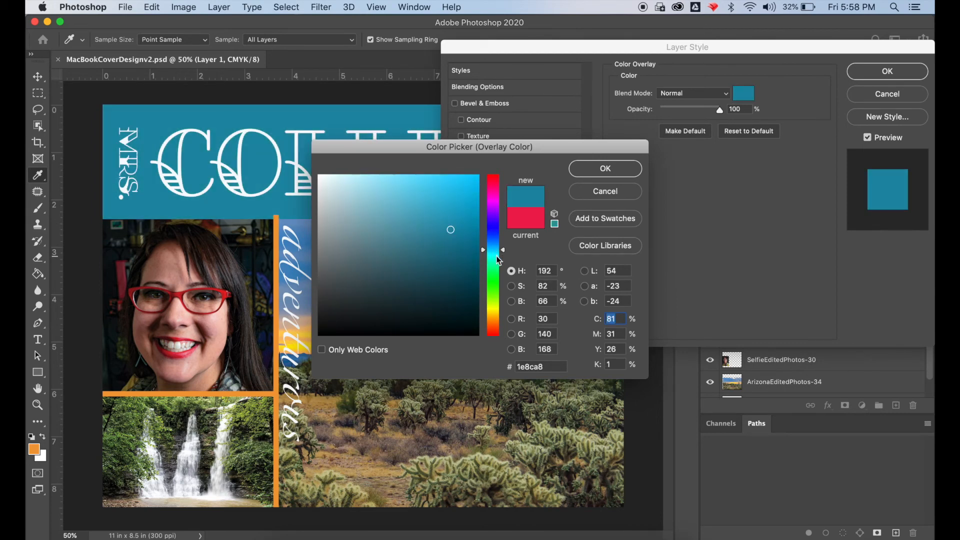
pyautogui.click(498, 256)
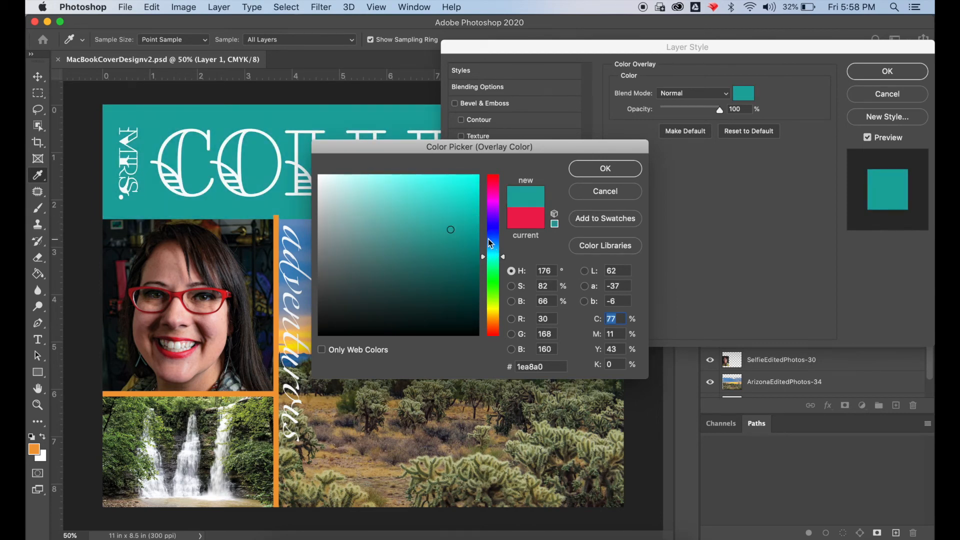
pyautogui.click(491, 251)
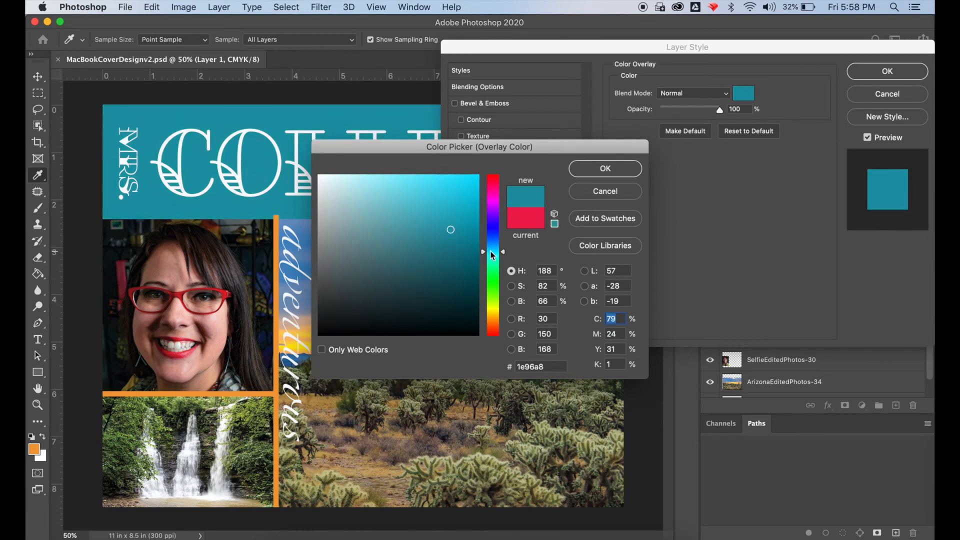
pyautogui.moveTo(550, 366); pyautogui.dragTo(520, 367)
pyautogui.click(619, 171)
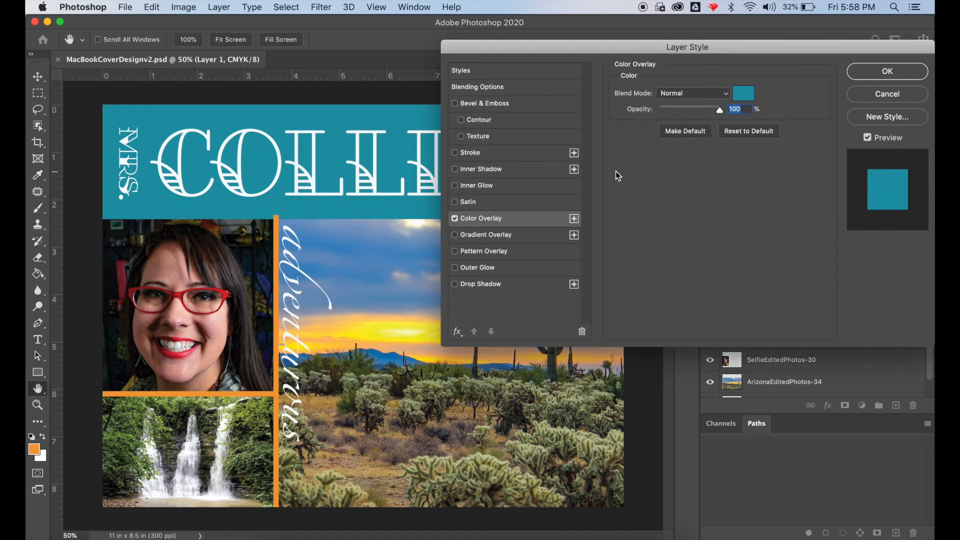
pyautogui.click(871, 73)
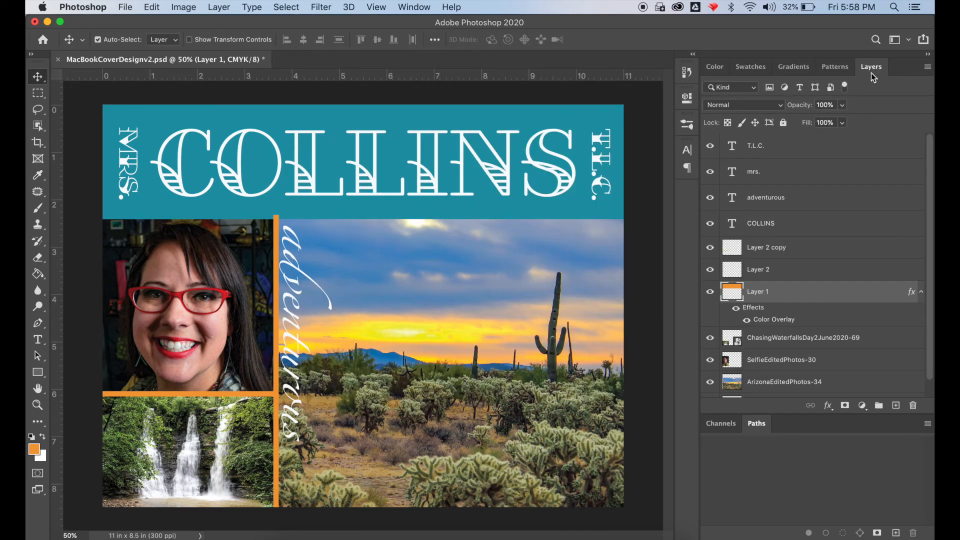
# - Apply a Color Overlay in the title strip's blue-teal to the vertical divider strip, Layer 2
pyautogui.click(784, 270)
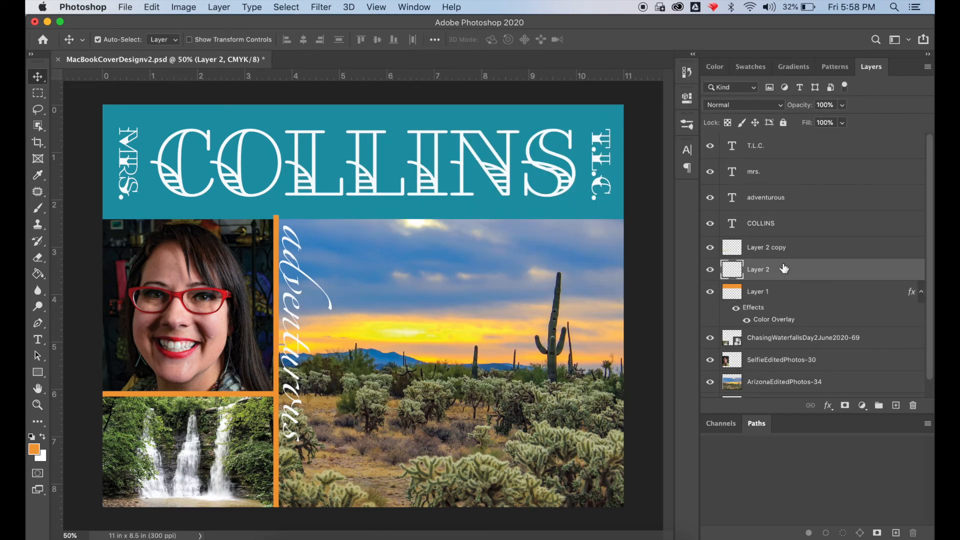
pyautogui.doubleClick(783, 265)
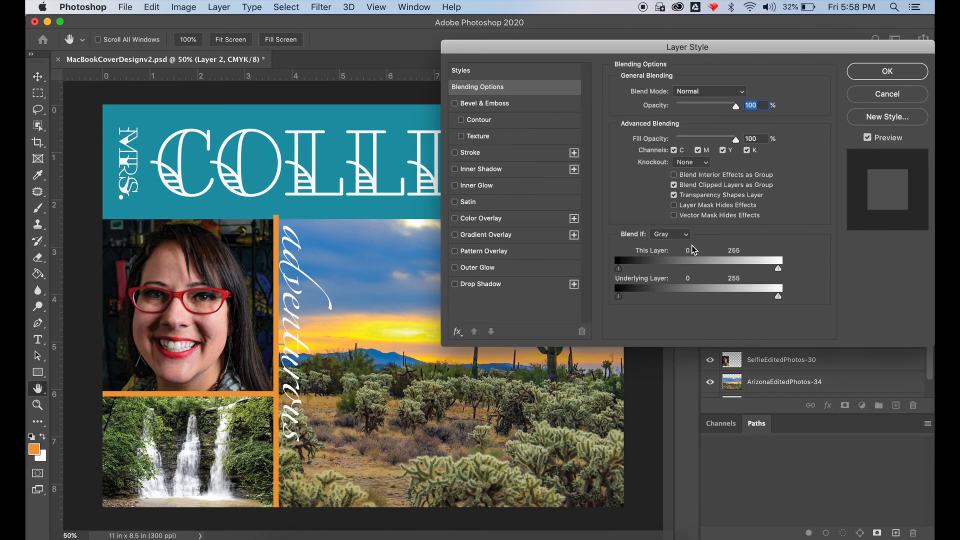
pyautogui.click(491, 218)
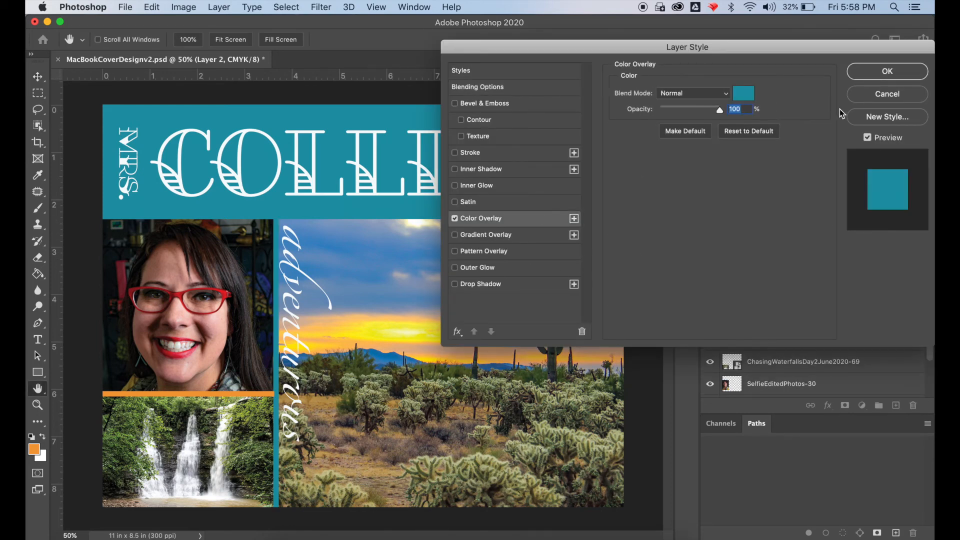
pyautogui.click(857, 73)
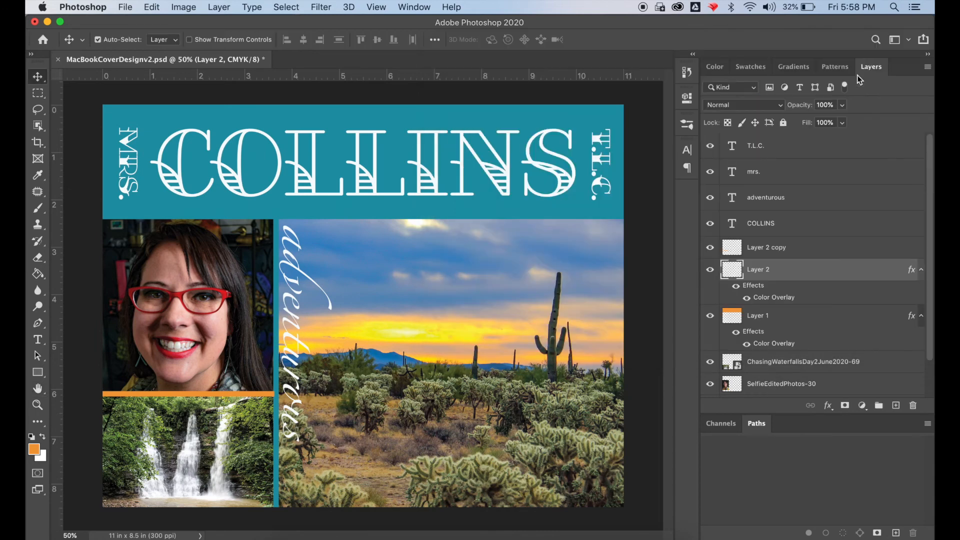
# - Apply the same blue-teal Color Overlay to the horizontal divider strip between the portrait and waterfall photos, Layer 2 copy
pyautogui.doubleClick(787, 247)
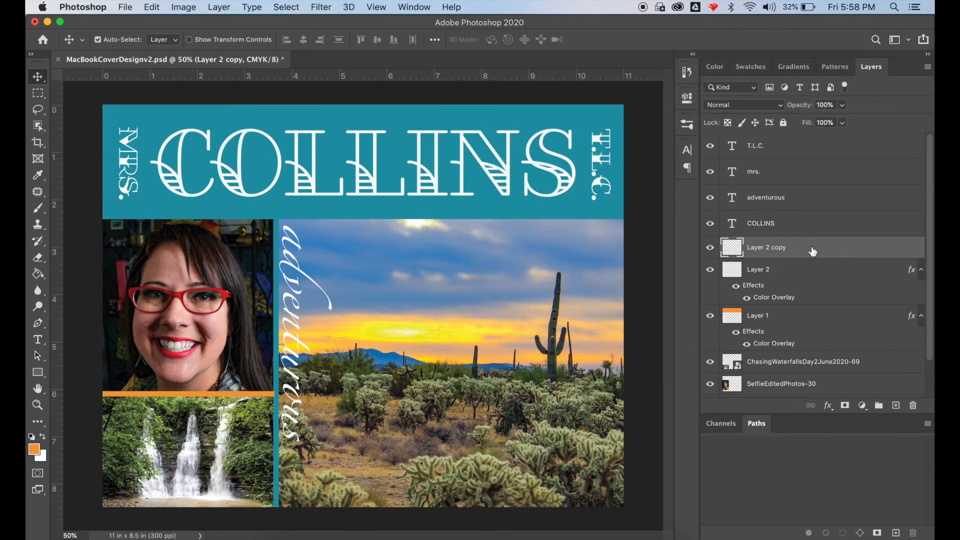
pyautogui.doubleClick(814, 249)
pyautogui.click(505, 220)
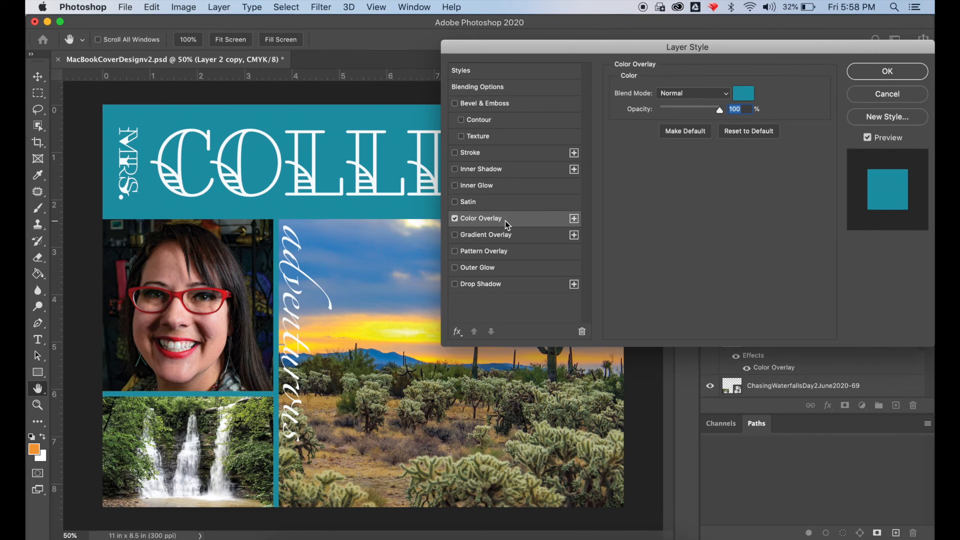
pyautogui.click(887, 71)
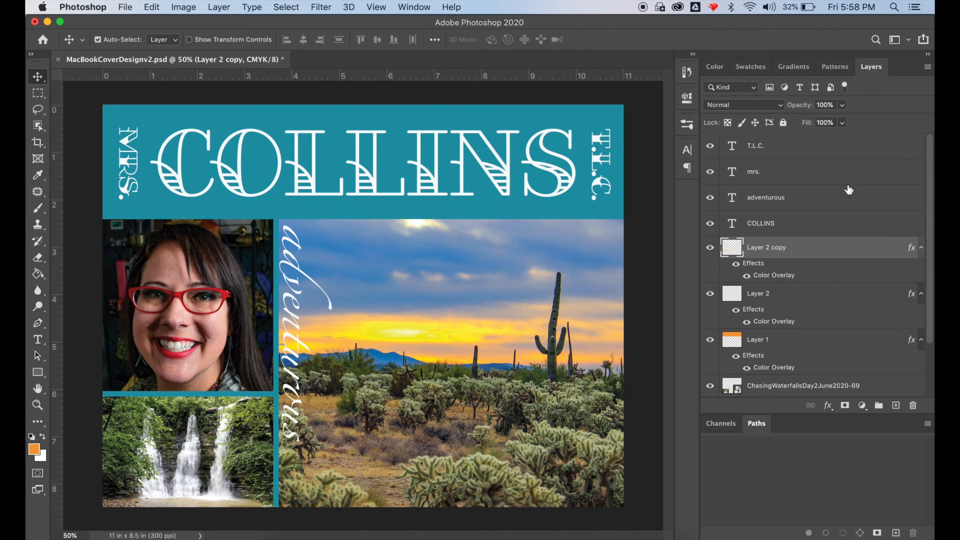
# - Add a Drop Shadow to the large title text with a distance of 24 px and a size of 29 px
pyautogui.click(824, 228)
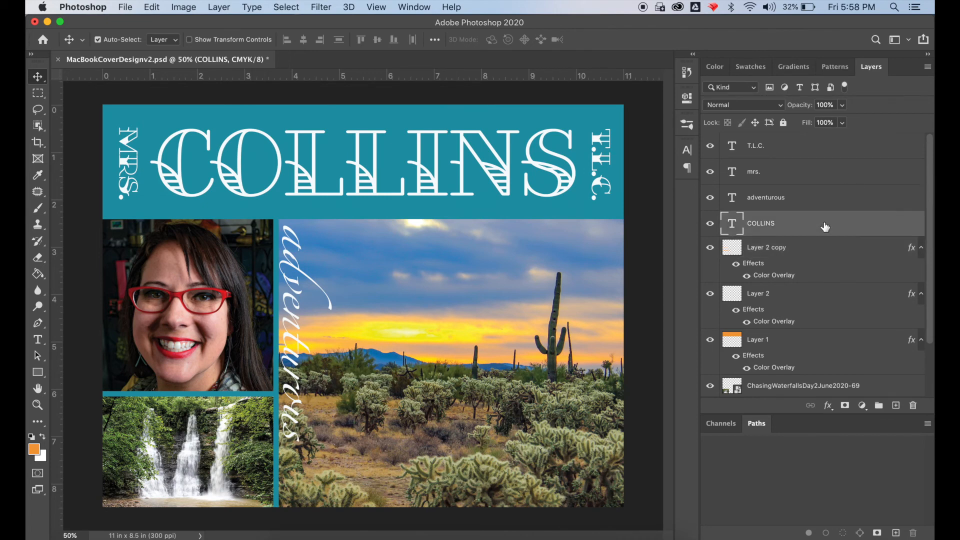
pyautogui.doubleClick(825, 229)
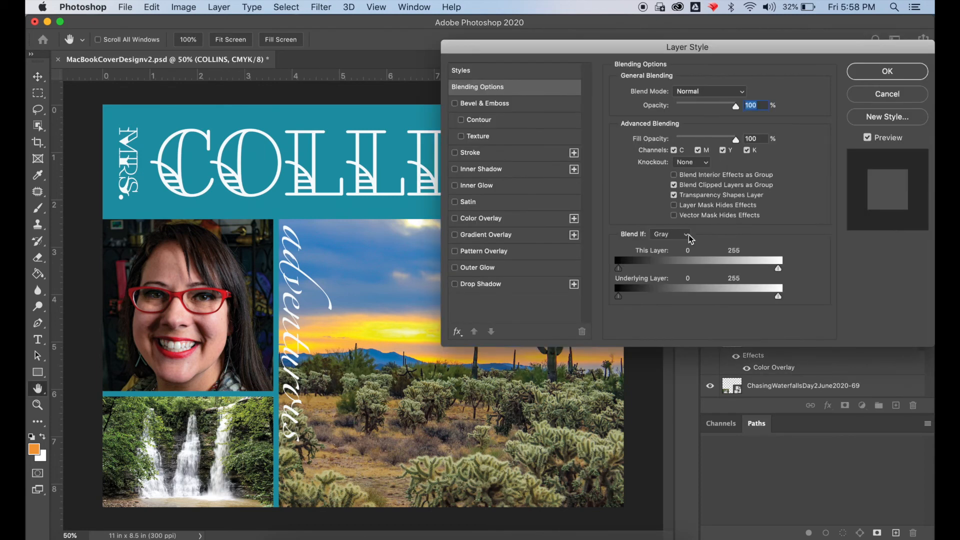
pyautogui.click(482, 284)
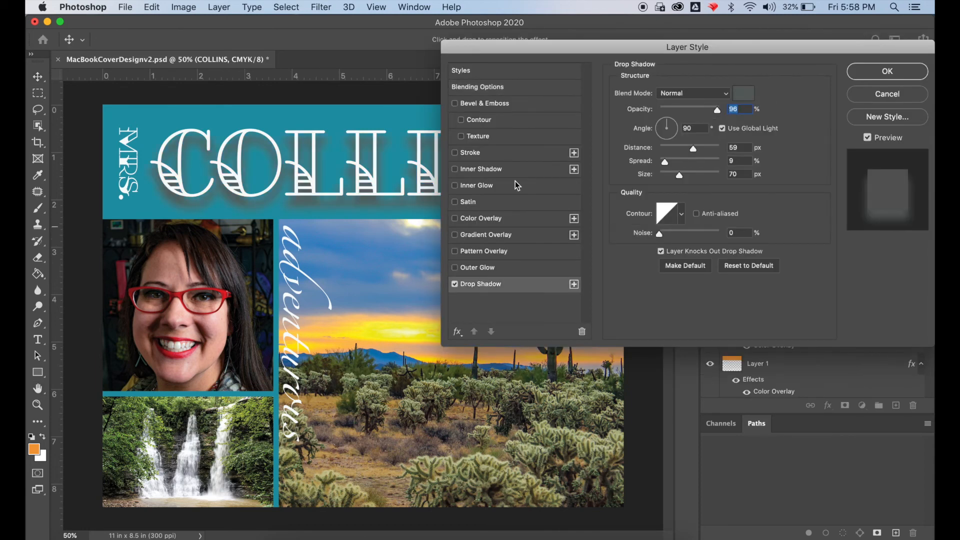
pyautogui.moveTo(536, 49); pyautogui.dragTo(554, 59)
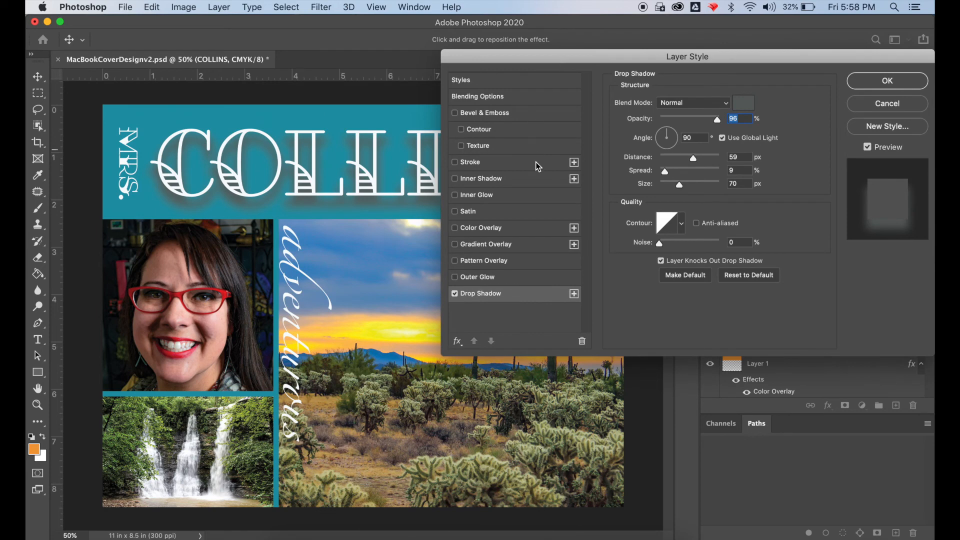
pyautogui.moveTo(680, 186); pyautogui.dragTo(674, 159)
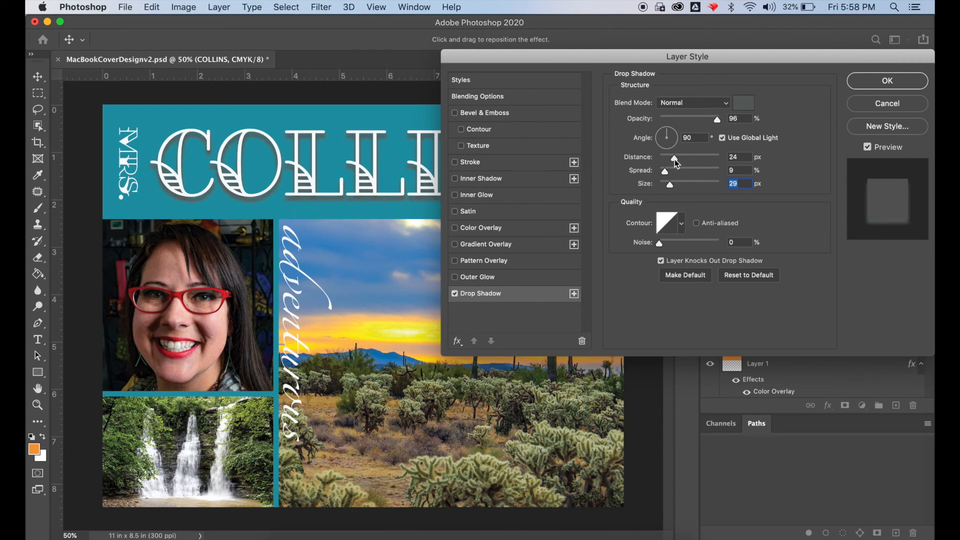
# - Set the title text's drop shadow to near-black, adjust its opacity and apply the layer style
pyautogui.click(743, 103)
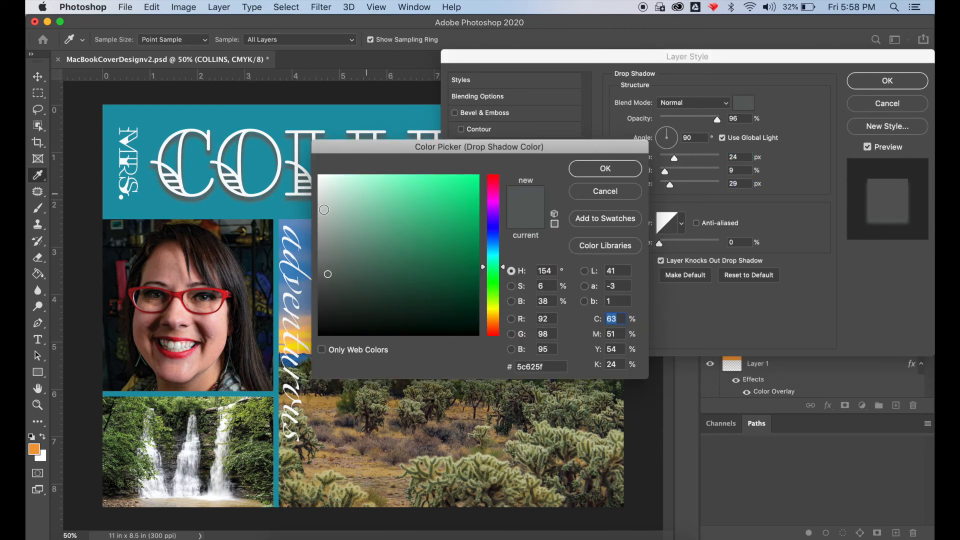
pyautogui.click(320, 332)
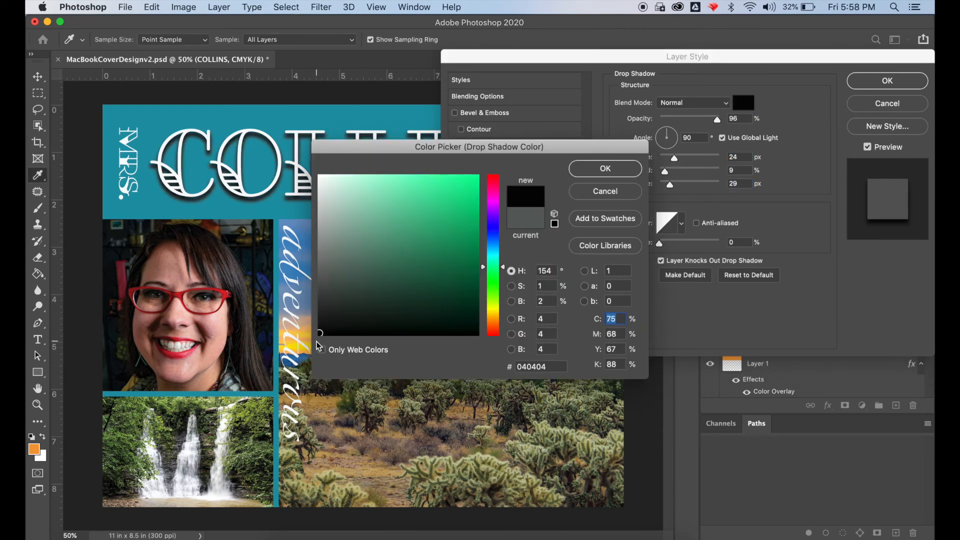
pyautogui.click(321, 334)
pyautogui.click(605, 168)
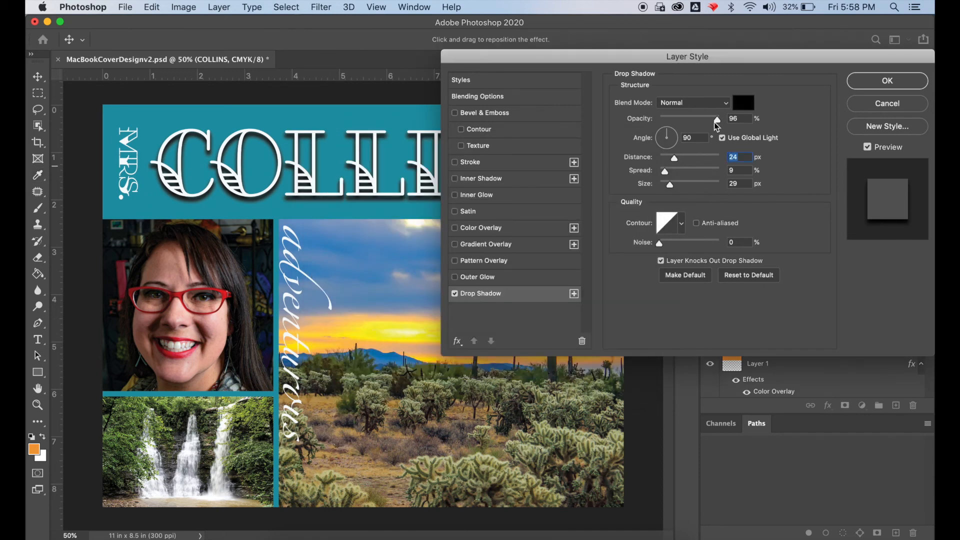
pyautogui.moveTo(712, 122); pyautogui.dragTo(721, 125)
pyautogui.click(873, 80)
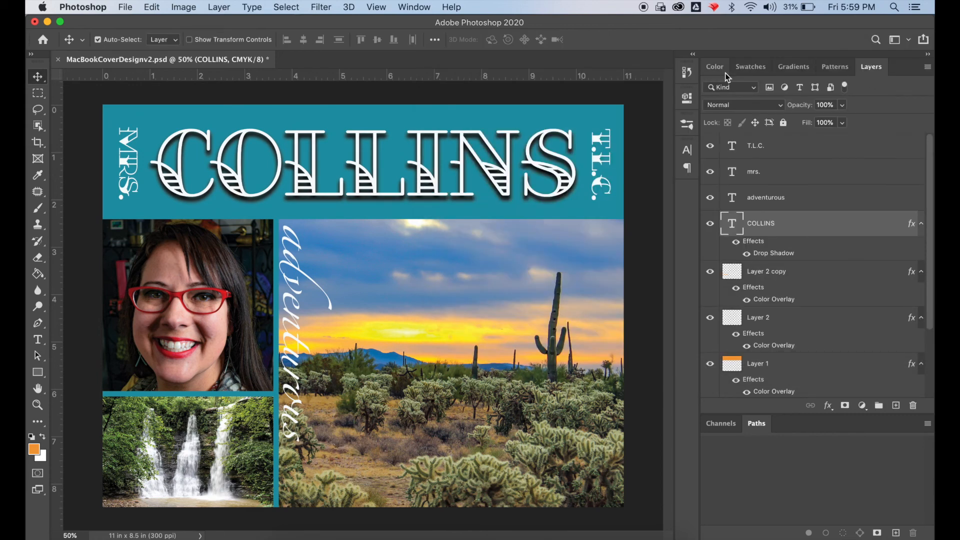
# - Save the document as MacBookCoverDesignv3.psd and copy the large title text's layer style
pyautogui.click(125, 7)
pyautogui.click(219, 7)
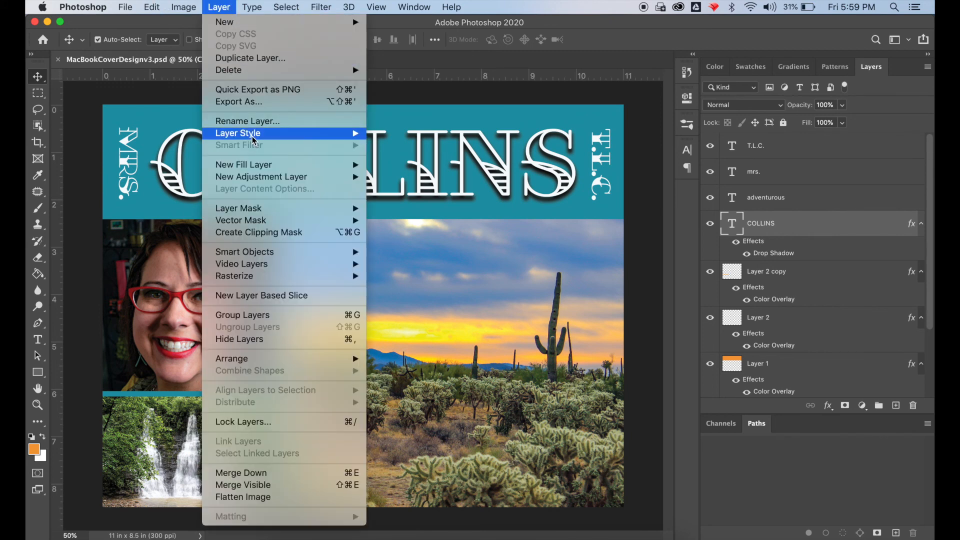
pyautogui.moveTo(253, 135)
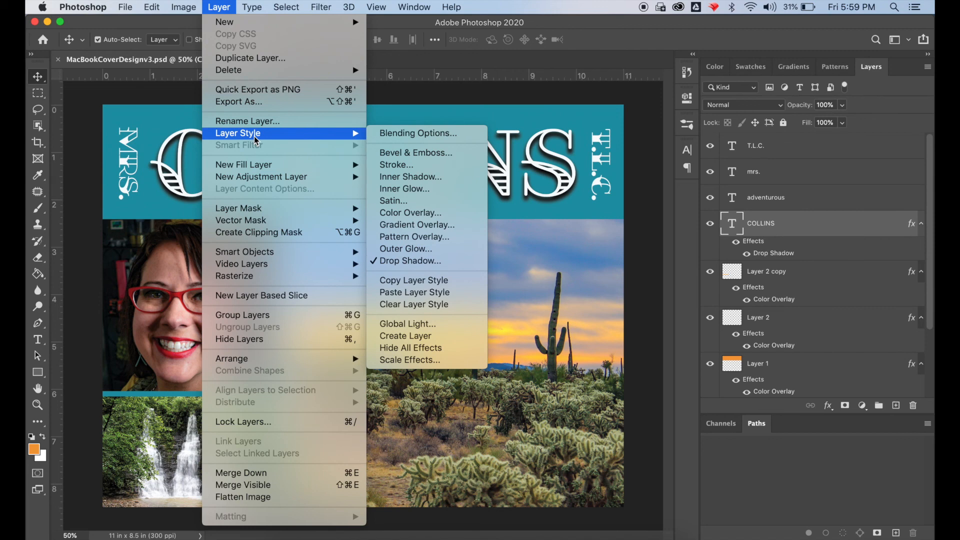
pyautogui.click(428, 280)
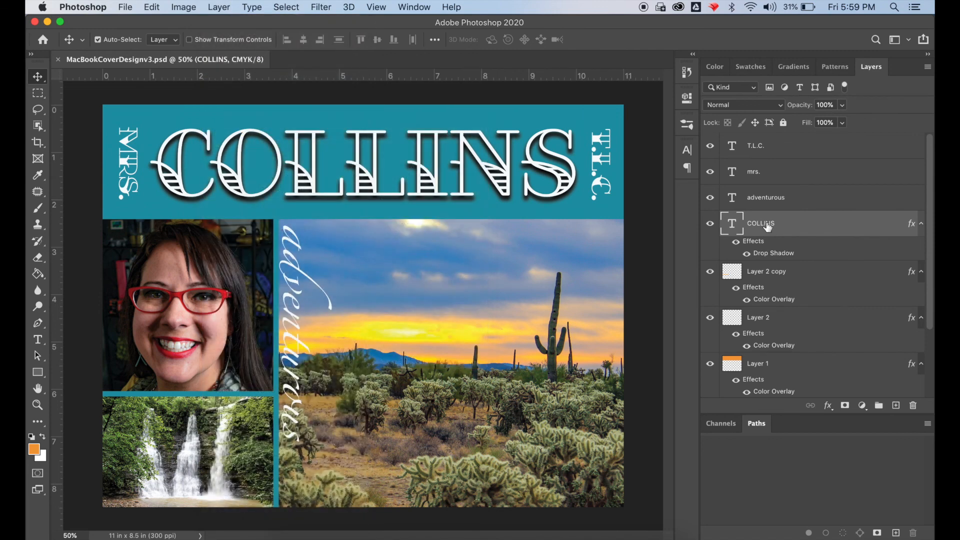
# - Paste the copied drop shadow style onto the "mrs." text layer
pyautogui.click(786, 179)
pyautogui.click(157, 7)
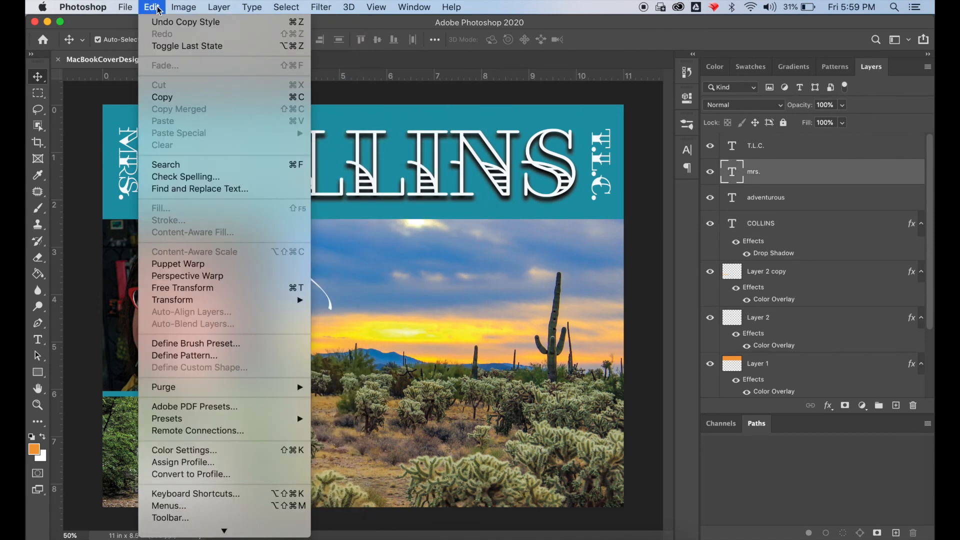
pyautogui.moveTo(219, 7)
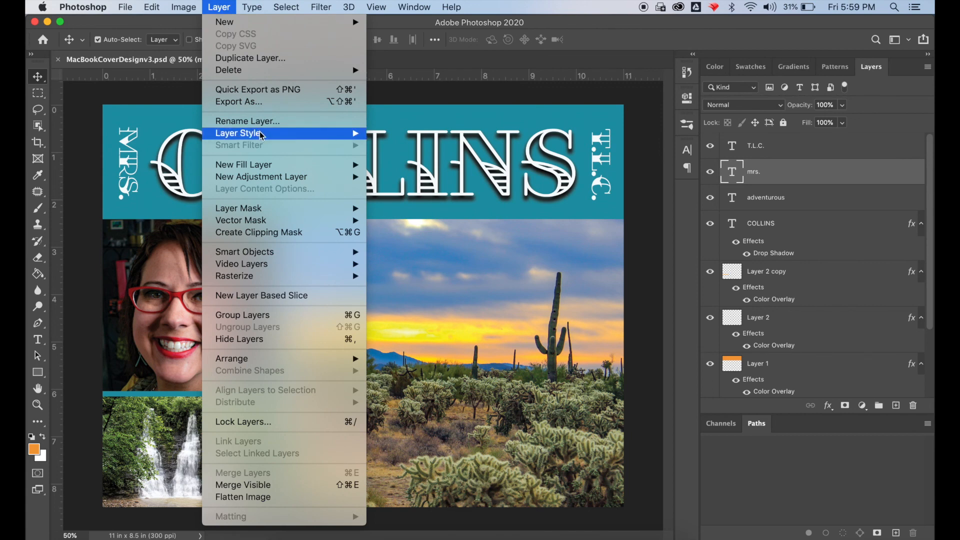
pyautogui.moveTo(345, 133)
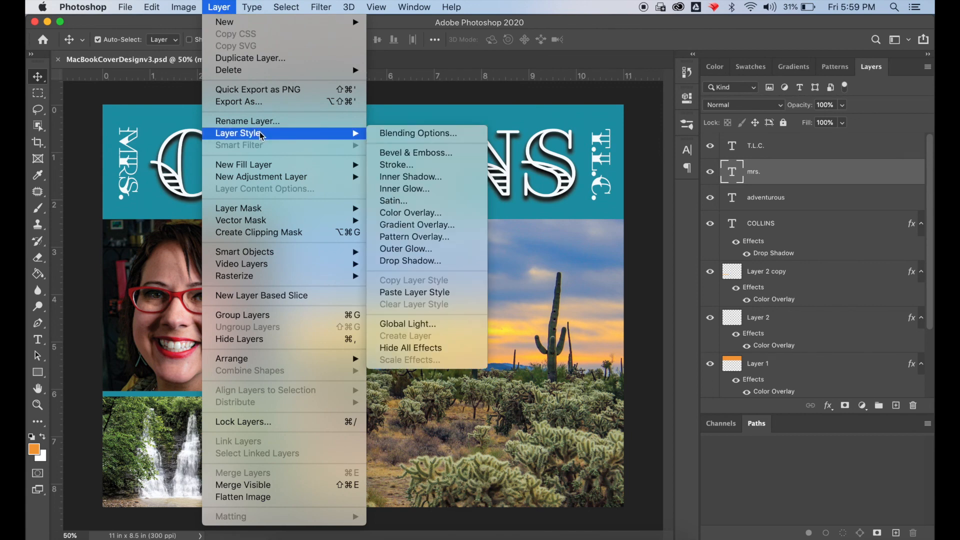
pyautogui.click(449, 292)
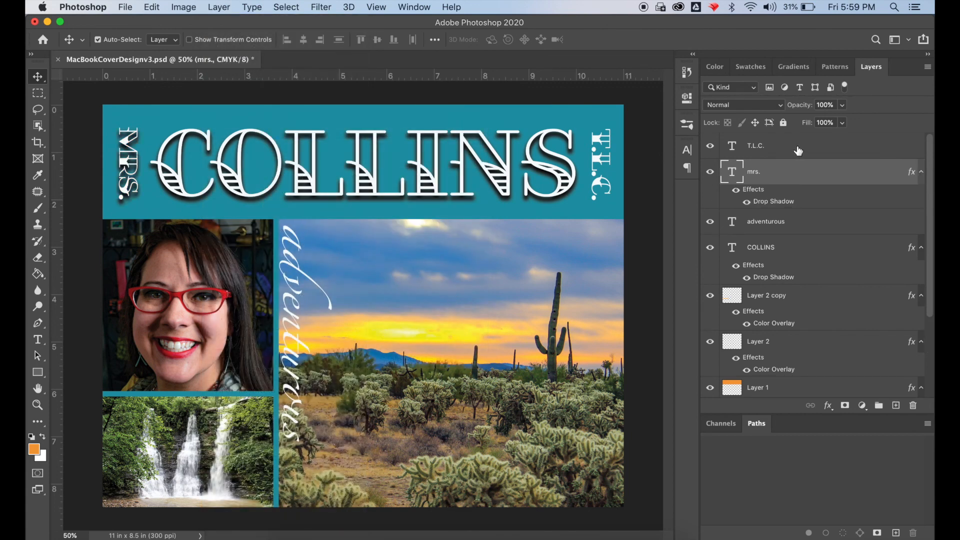
# - Paste the copied drop shadow style onto the vertical initials text layer to the right of the large title
pyautogui.click(799, 150)
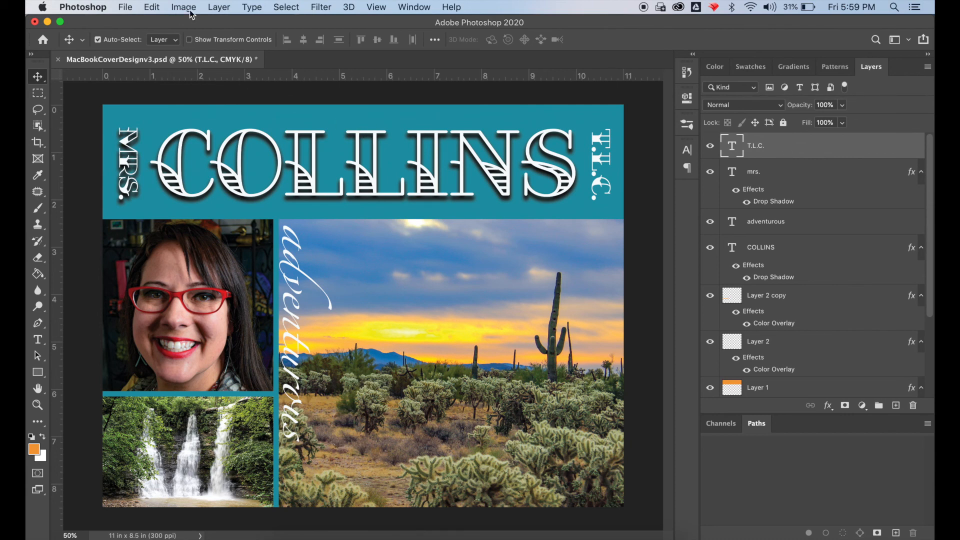
pyautogui.click(218, 8)
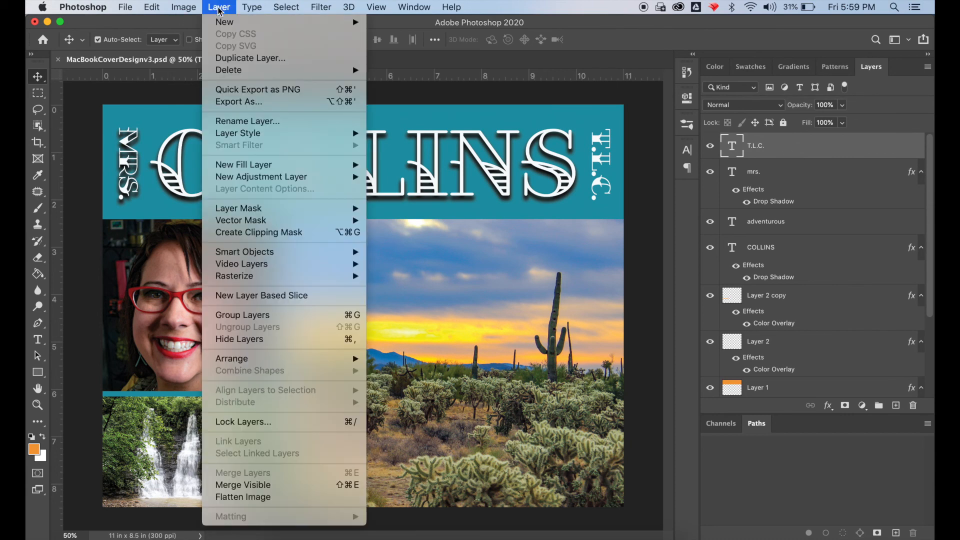
pyautogui.moveTo(257, 210)
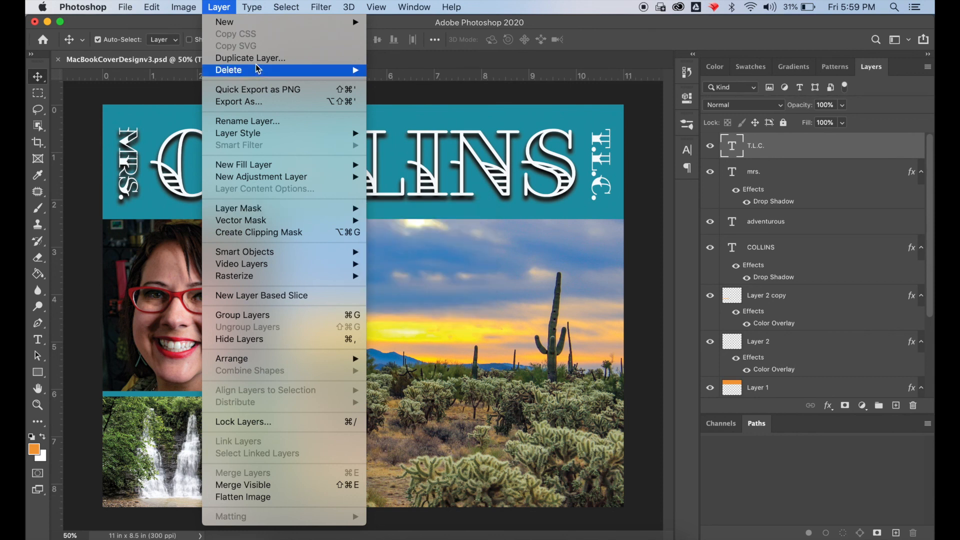
pyautogui.moveTo(256, 139)
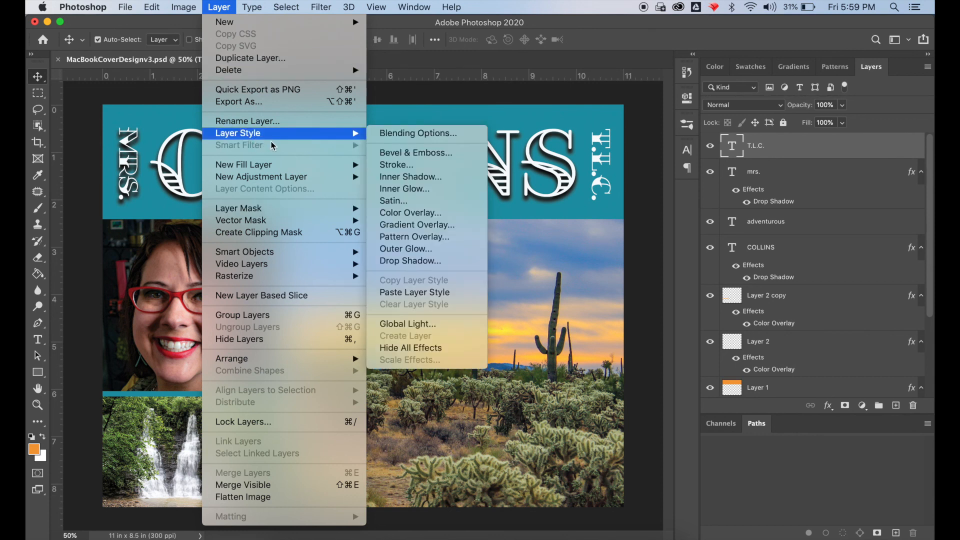
pyautogui.click(431, 294)
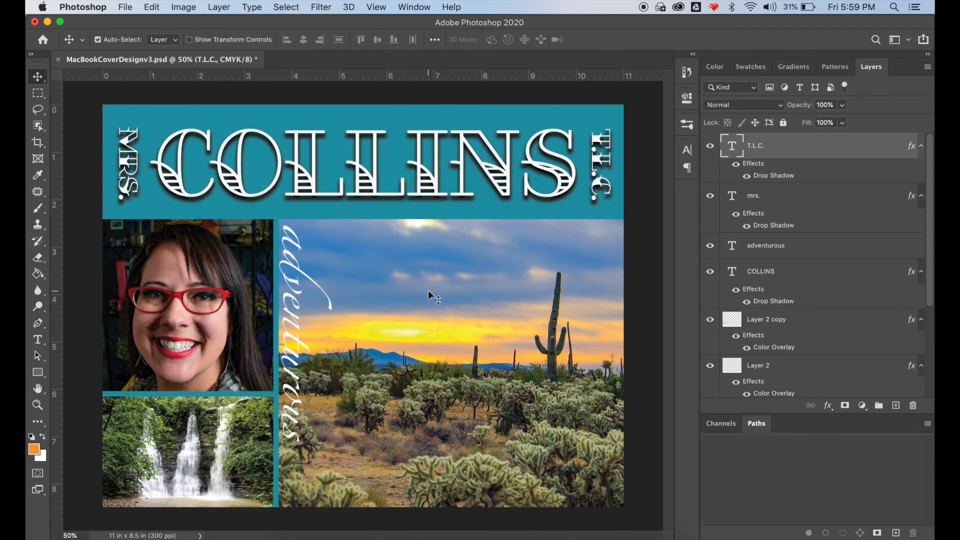
# - Group the four text layers and rename the group as Text
pyautogui.moveTo(928, 194); pyautogui.dragTo(928, 168)
pyautogui.keyDown('shift'); pyautogui.click(788, 270); pyautogui.keyUp('shift')
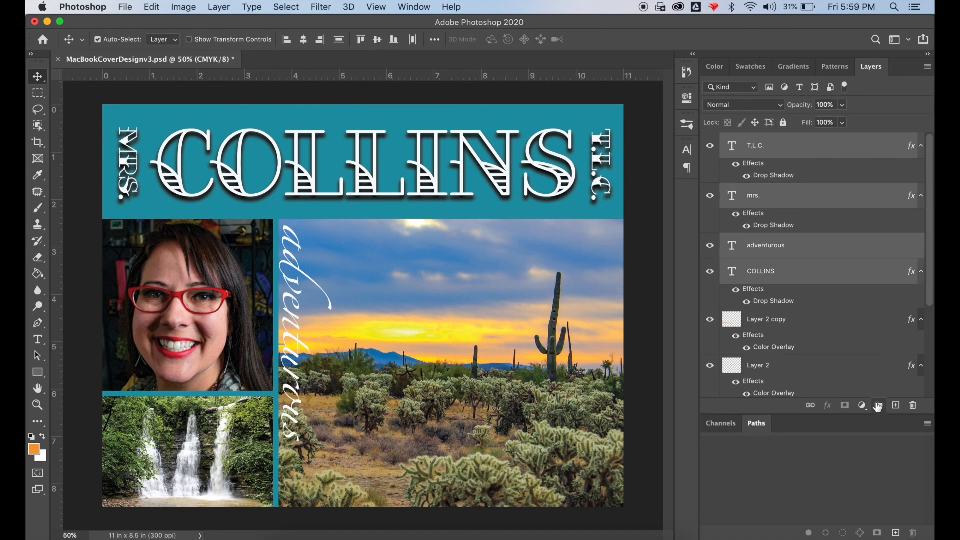
pyautogui.click(878, 404)
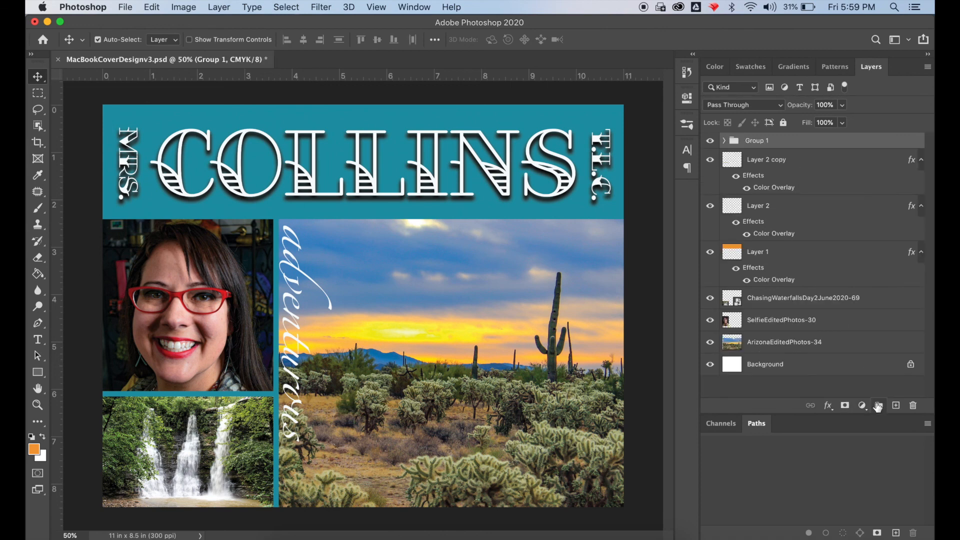
pyautogui.doubleClick(786, 145)
pyautogui.click(868, 86)
pyautogui.doubleClick(755, 142)
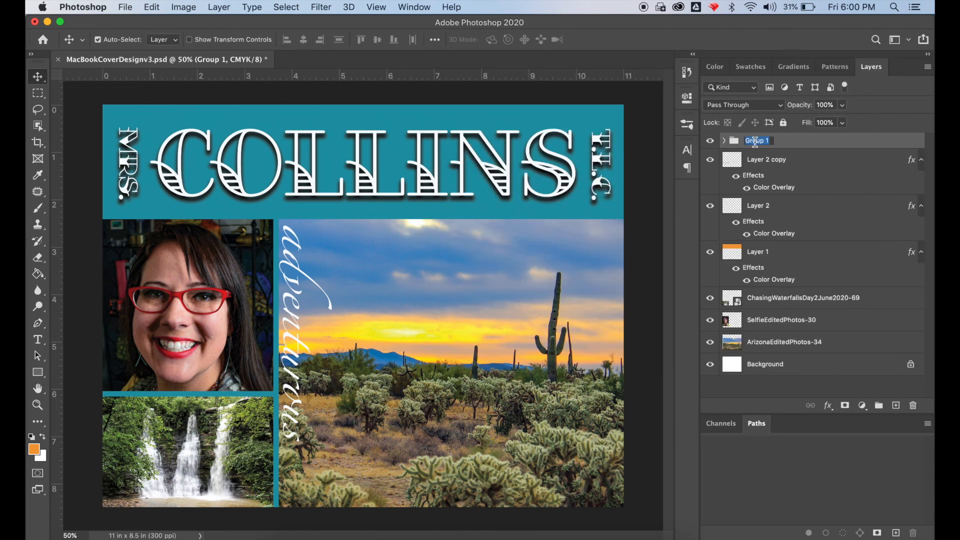
pyautogui.write('Text')
pyautogui.press('Return')
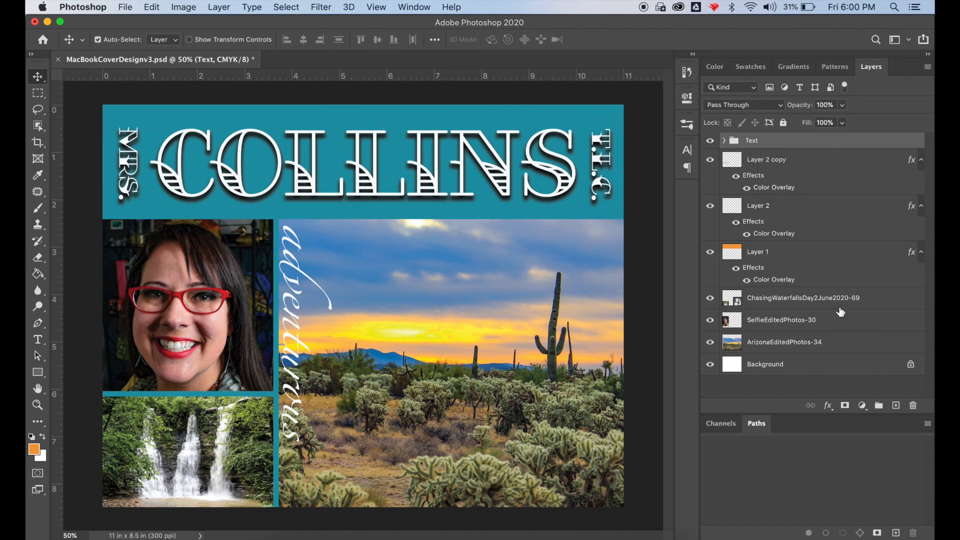
pyautogui.click(810, 164)
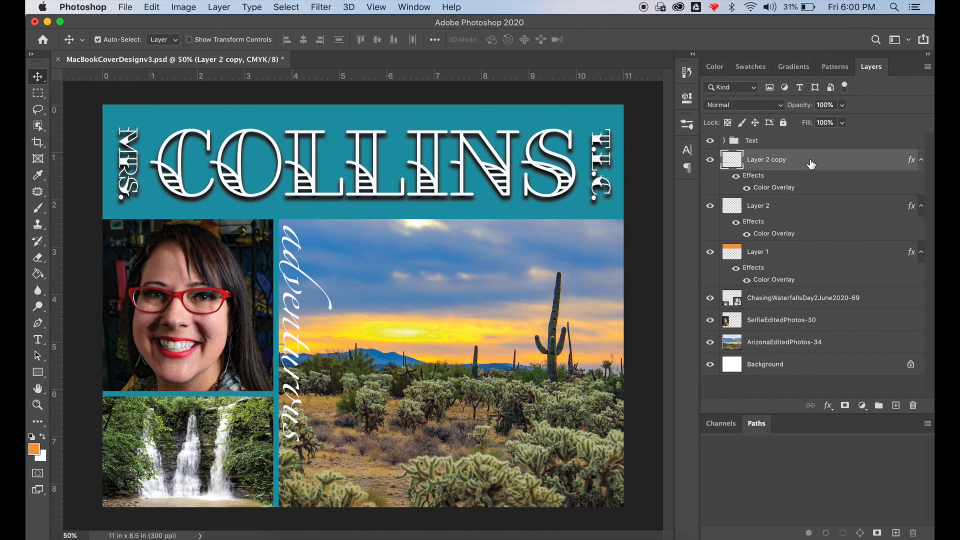
pyautogui.keyDown('shift'); pyautogui.click(802, 253); pyautogui.keyUp('shift')
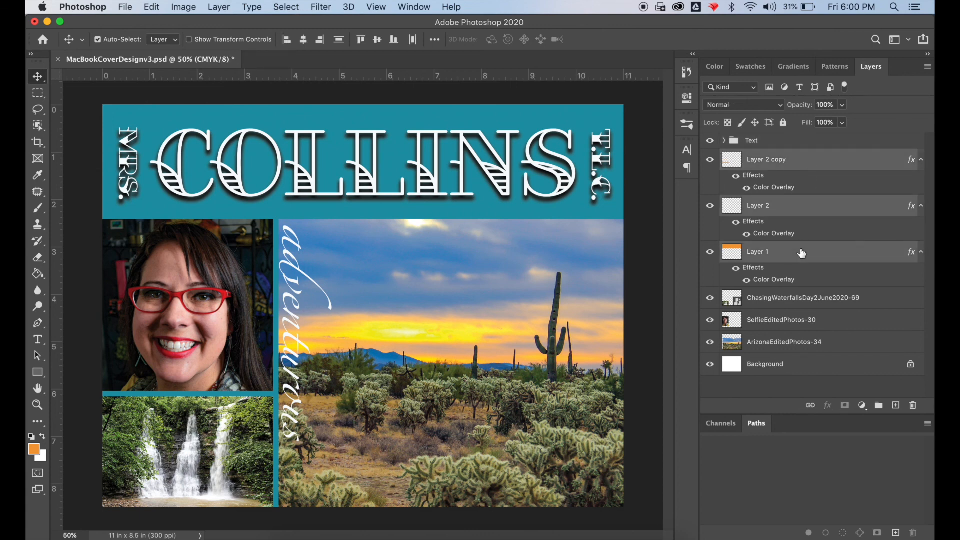
pyautogui.click(725, 141)
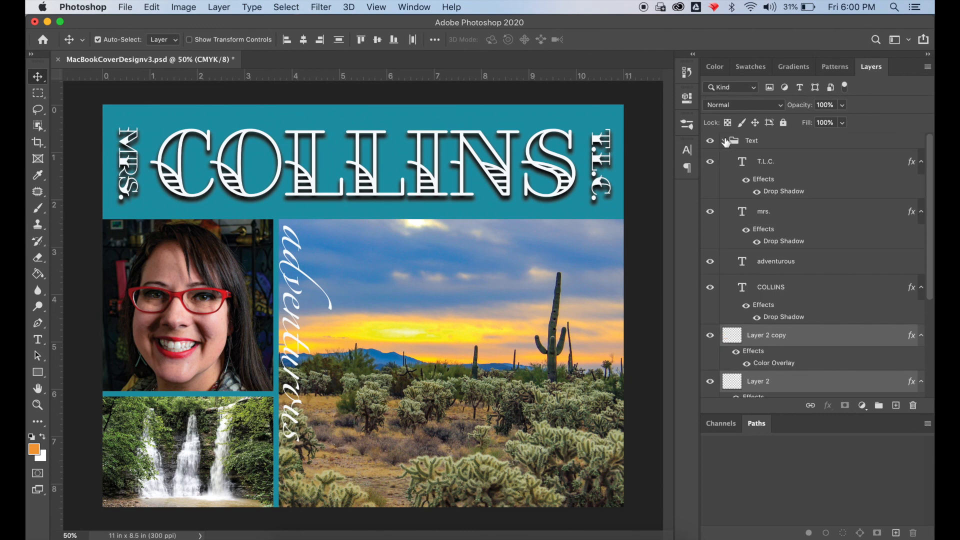
pyautogui.click(725, 141)
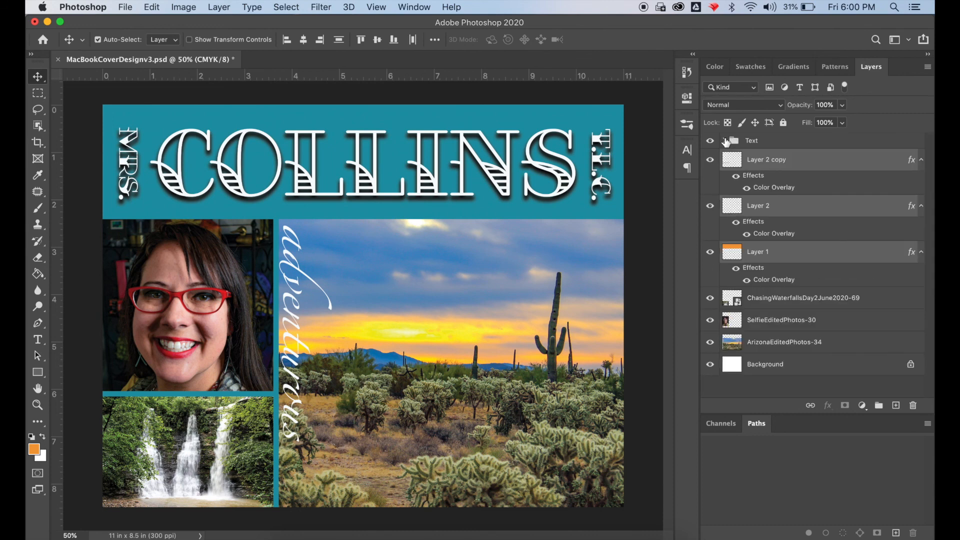
pyautogui.click(763, 384)
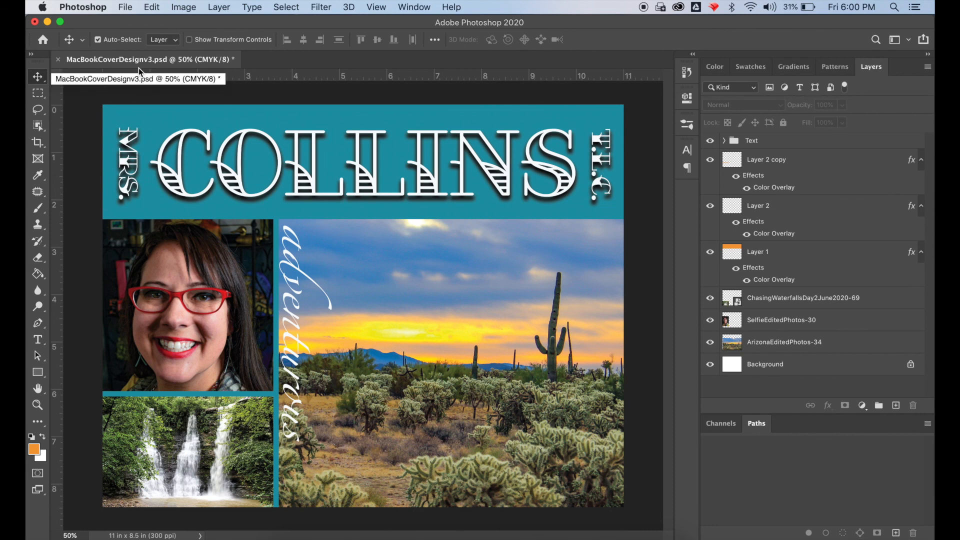
# - Save the document and save a JPEG copy as MacBookCoverDesignv3.jpg on the Desktop with quality 12 (Maximum) and Progressive format
pyautogui.click(131, 8)
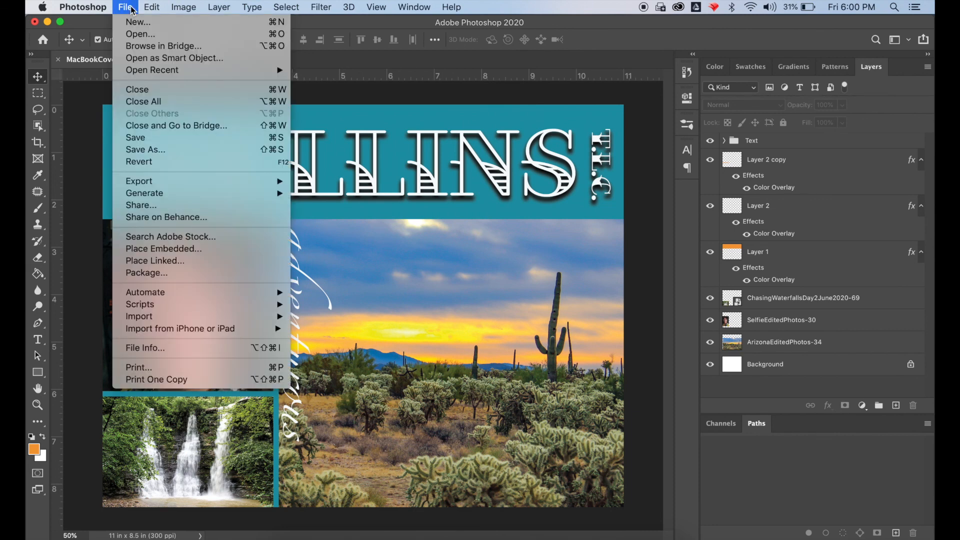
pyautogui.click(139, 143)
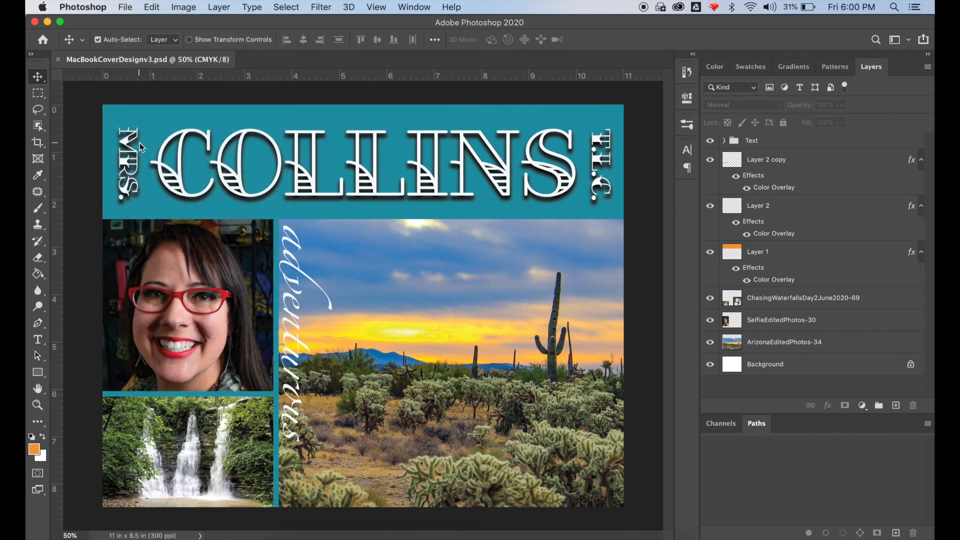
pyautogui.click(124, 8)
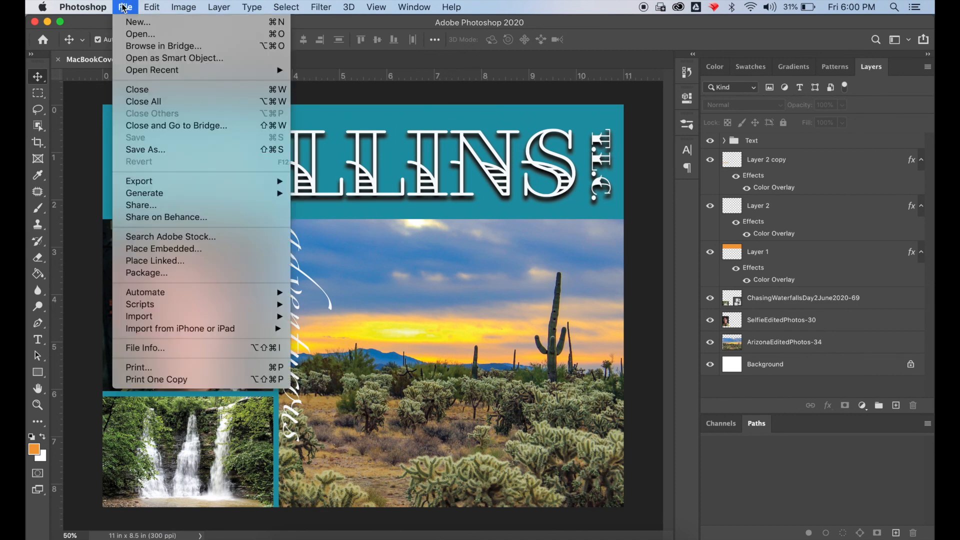
pyautogui.click(145, 149)
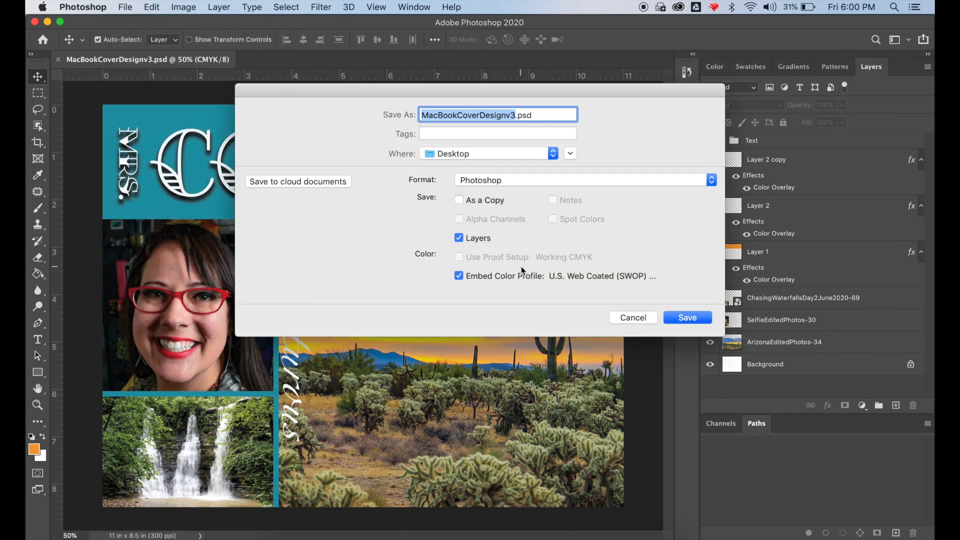
pyautogui.click(712, 182)
pyautogui.click(698, 219)
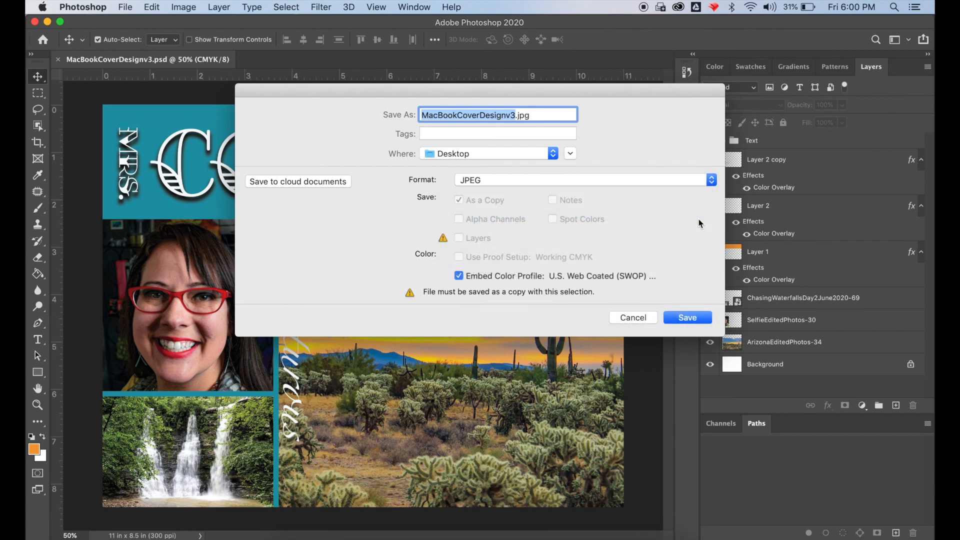
pyautogui.click(689, 318)
pyautogui.click(563, 136)
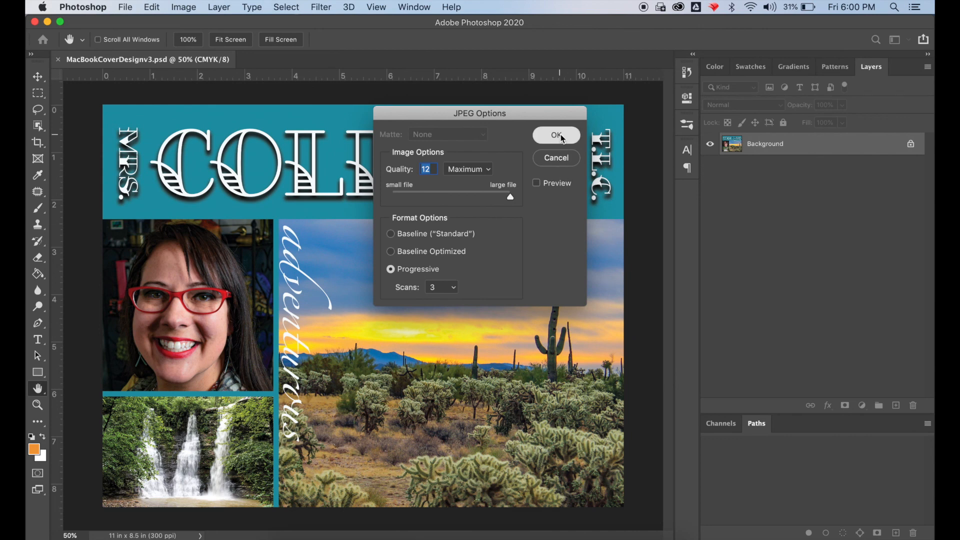